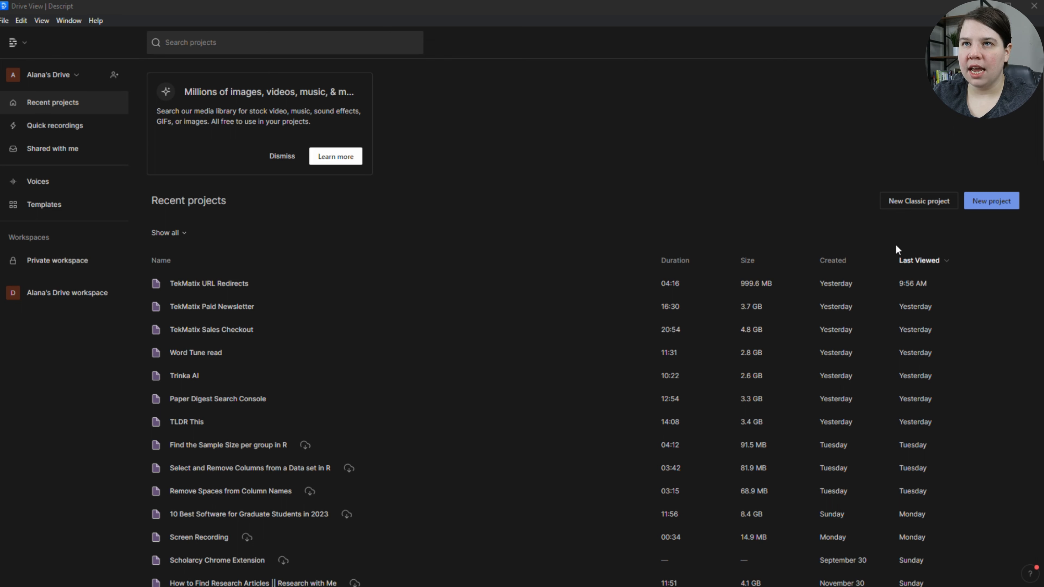
# Create a new blank project, leave it untitled and return to the recent projects list
pyautogui.click(988, 205)
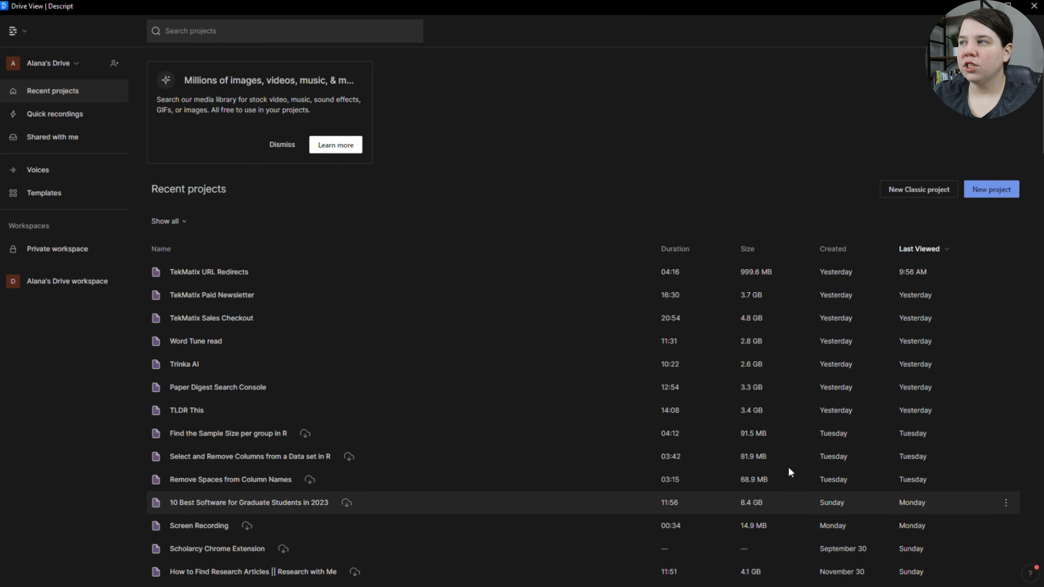
pyautogui.click(978, 196)
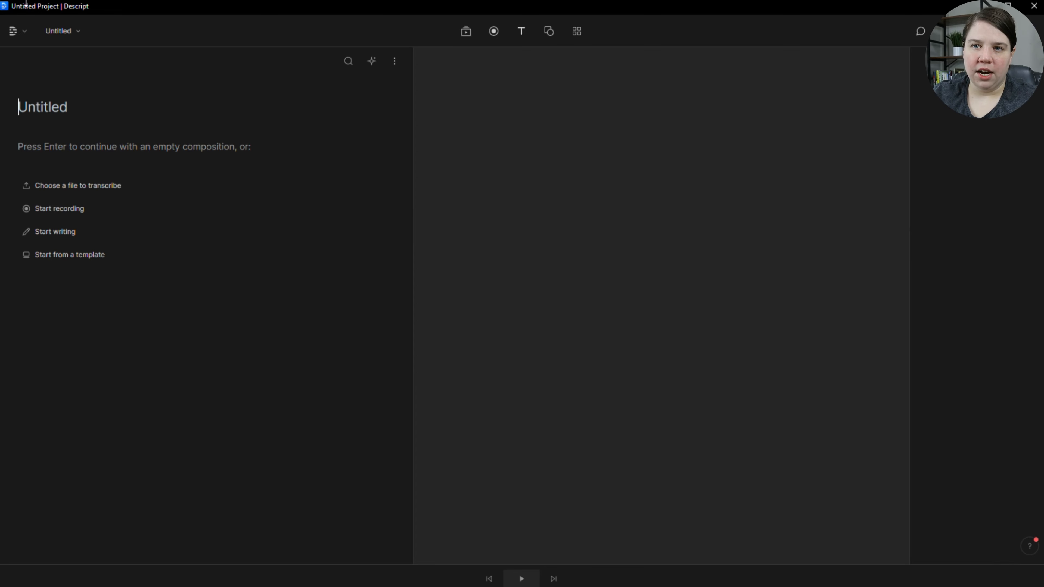
pyautogui.click(26, 32)
pyautogui.click(25, 64)
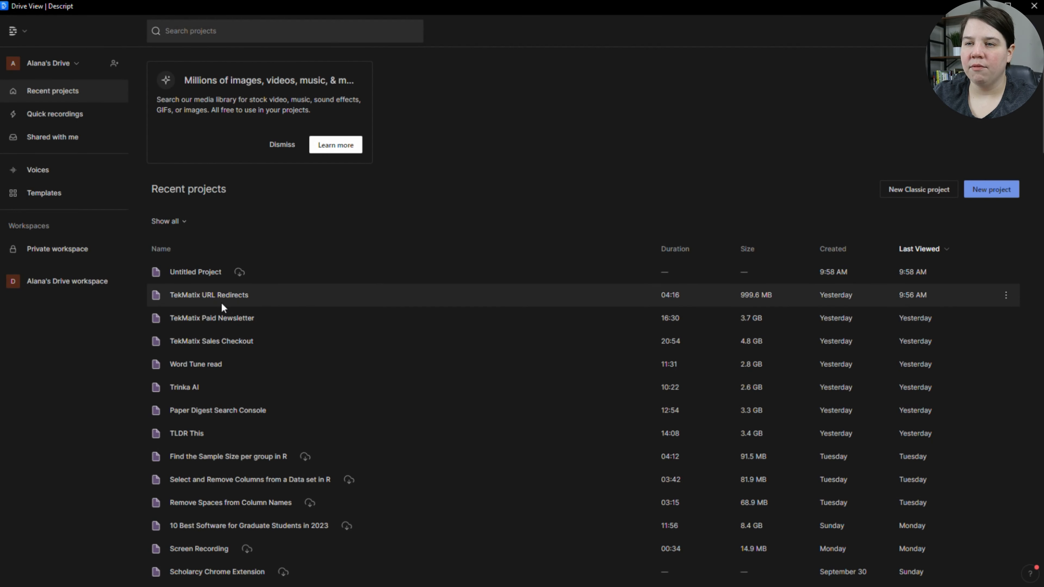
# Open the TekMatix URL Redirects project and bring up its media files
pyautogui.click(197, 301)
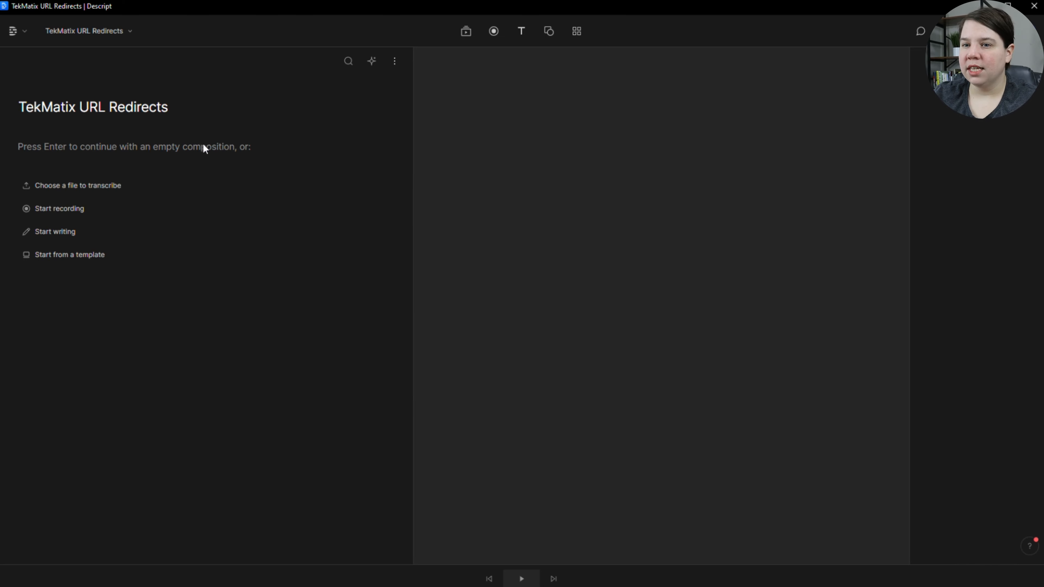
pyautogui.click(466, 32)
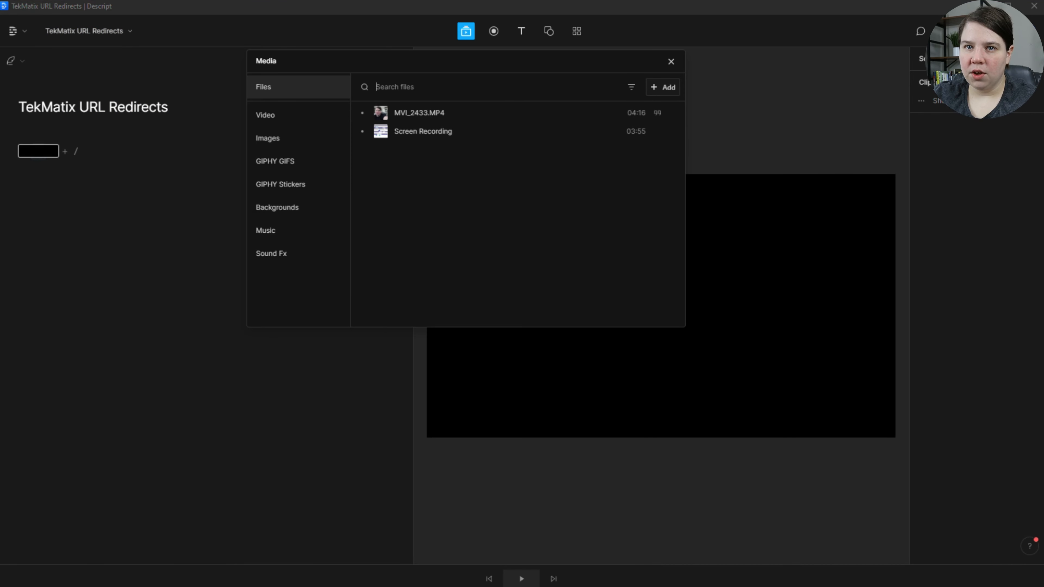
# Add the image "Solving Linear Equations with 2 Variables (8).png" to the project's media files, then delete it from them
pyautogui.moveTo(0, 313); pyautogui.dragTo(491, 196)
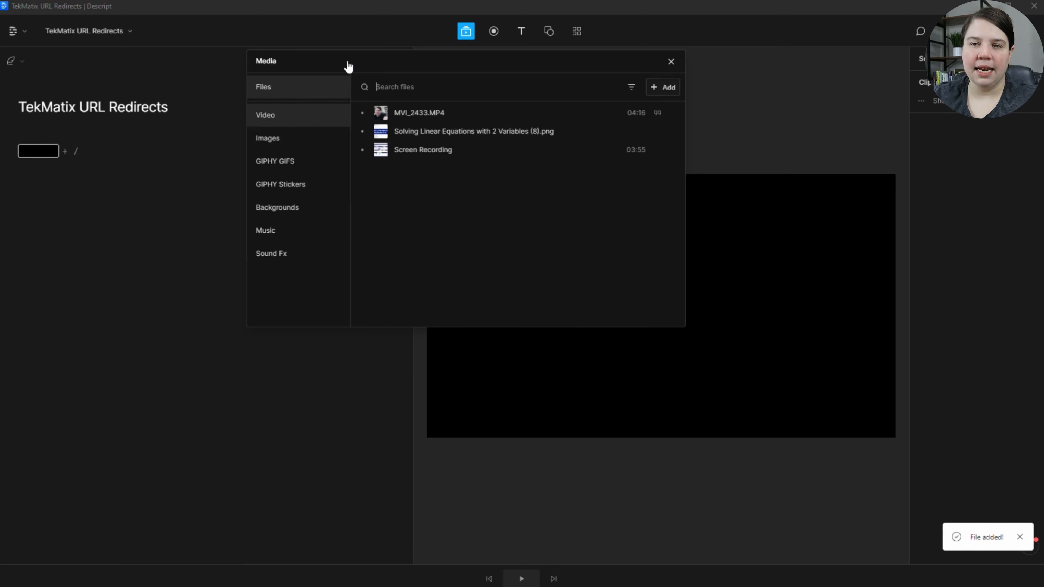
pyautogui.click(674, 132)
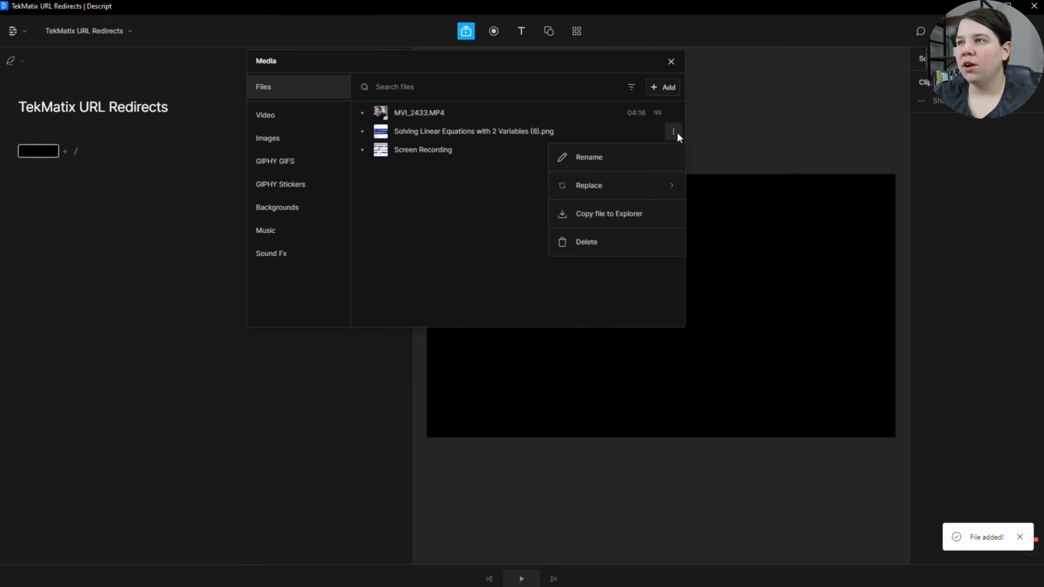
pyautogui.click(641, 244)
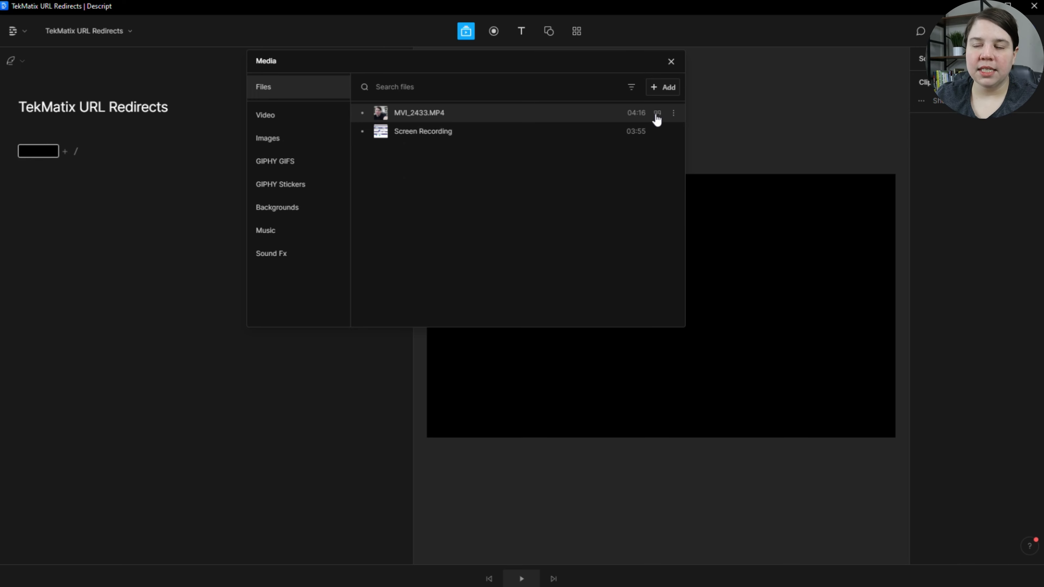
pyautogui.click(672, 114)
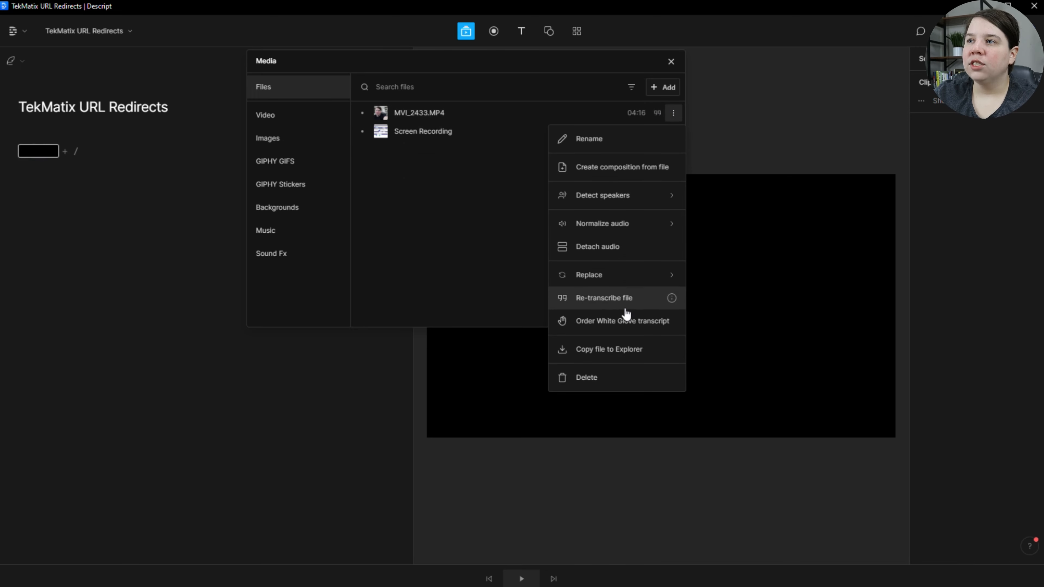
pyautogui.click(505, 208)
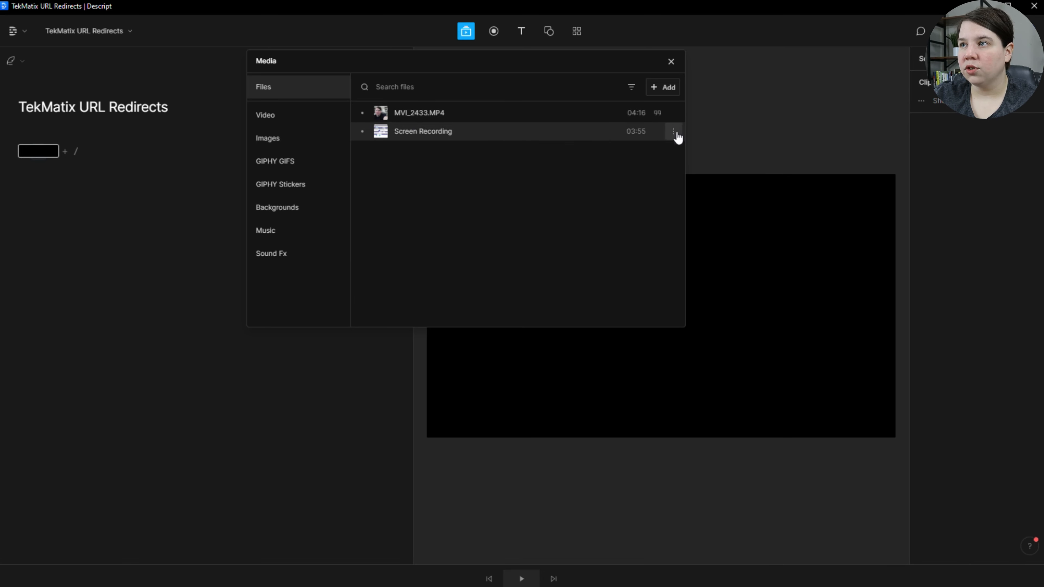
pyautogui.click(673, 132)
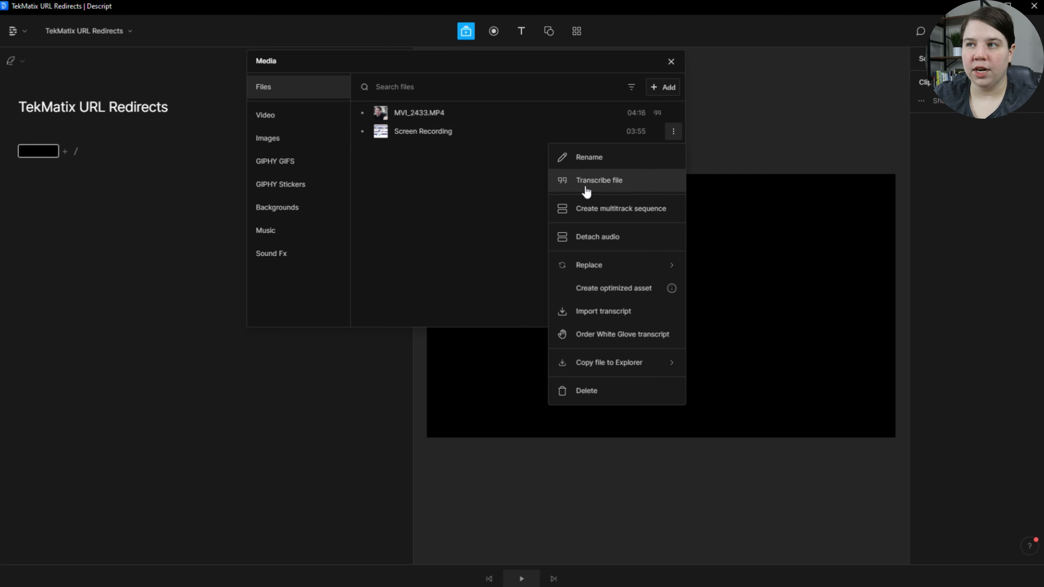
pyautogui.click(477, 225)
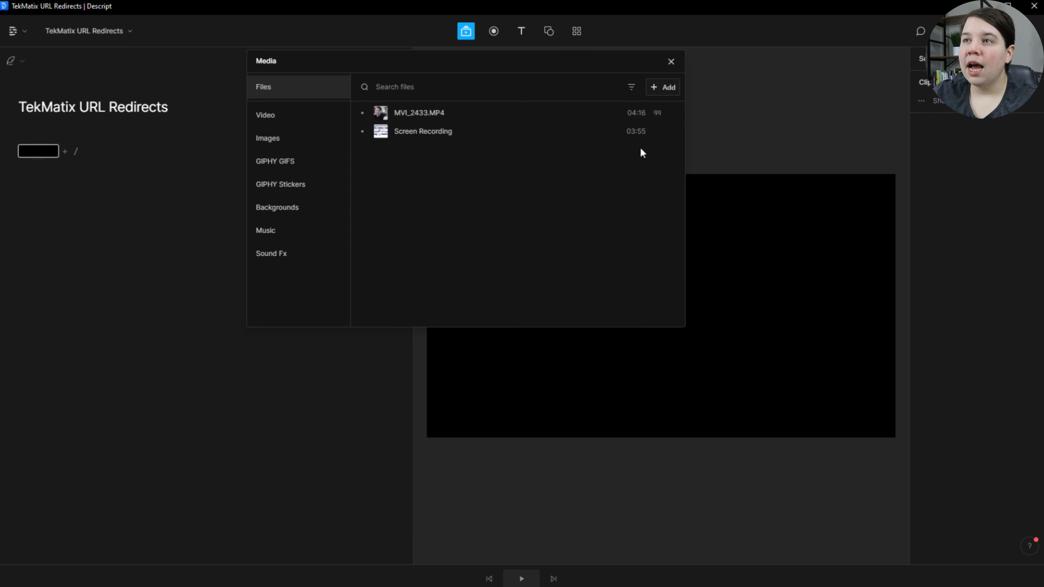
# Create a multitrack sequence from the Screen Recording file, keeping the default sequence name
pyautogui.click(674, 114)
pyautogui.click(674, 131)
pyautogui.click(674, 131)
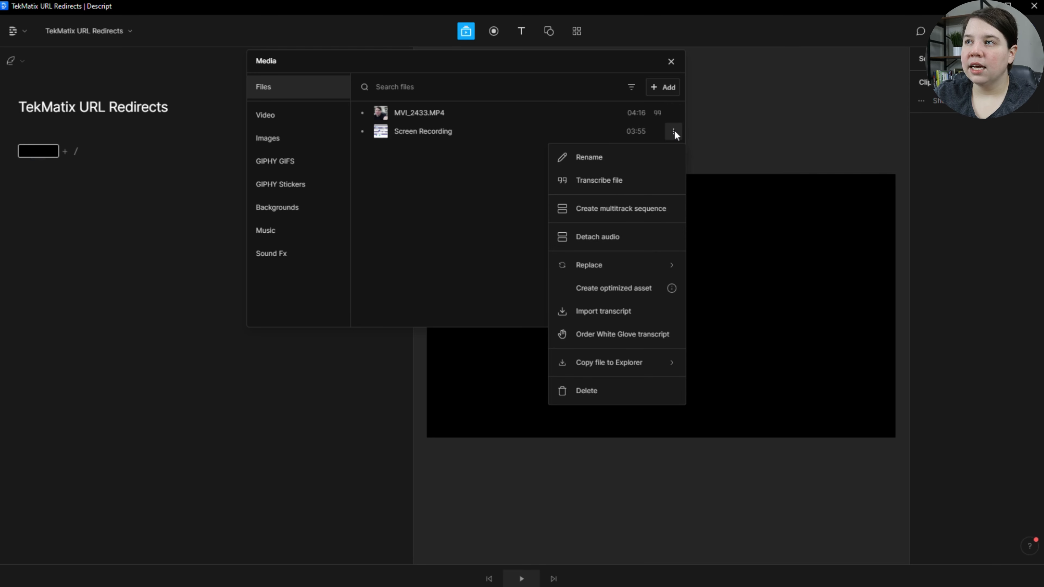
pyautogui.click(641, 208)
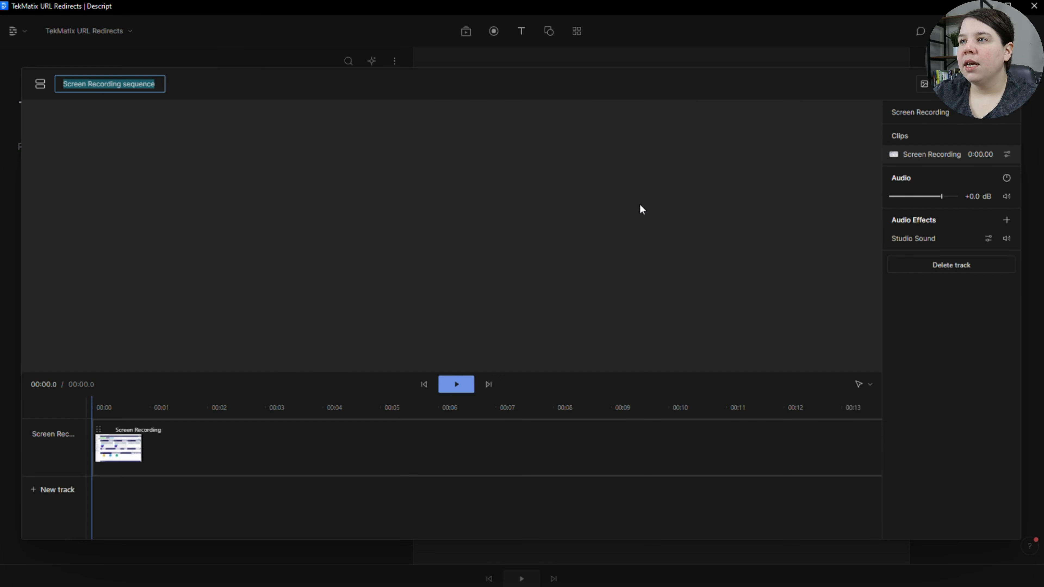
pyautogui.click(126, 443)
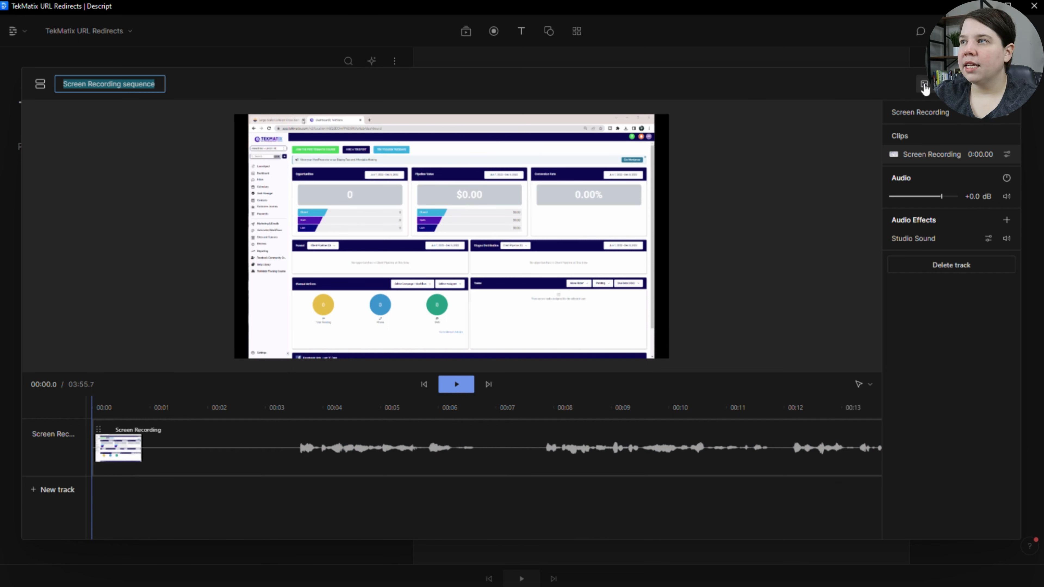
# Add MVI_2433.MP4 from the media files to the sequence as a second track below the Screen Recording
pyautogui.click(924, 85)
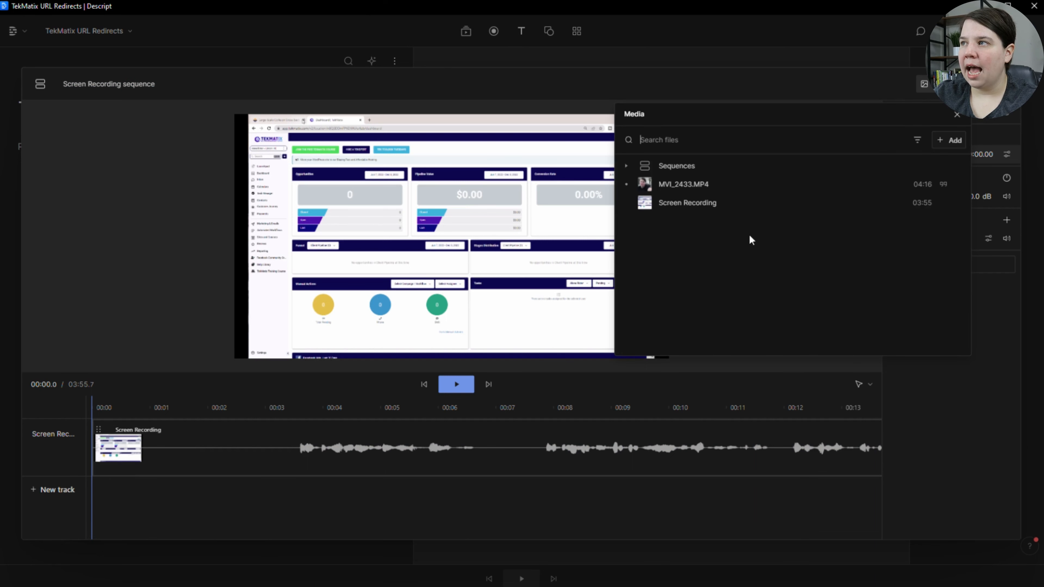
pyautogui.moveTo(694, 186)
pyautogui.mouseDown()
pyautogui.moveTo(669, 303)
pyautogui.moveTo(719, 201)
pyautogui.moveTo(693, 186)
pyautogui.mouseUp()
pyautogui.click(929, 342)
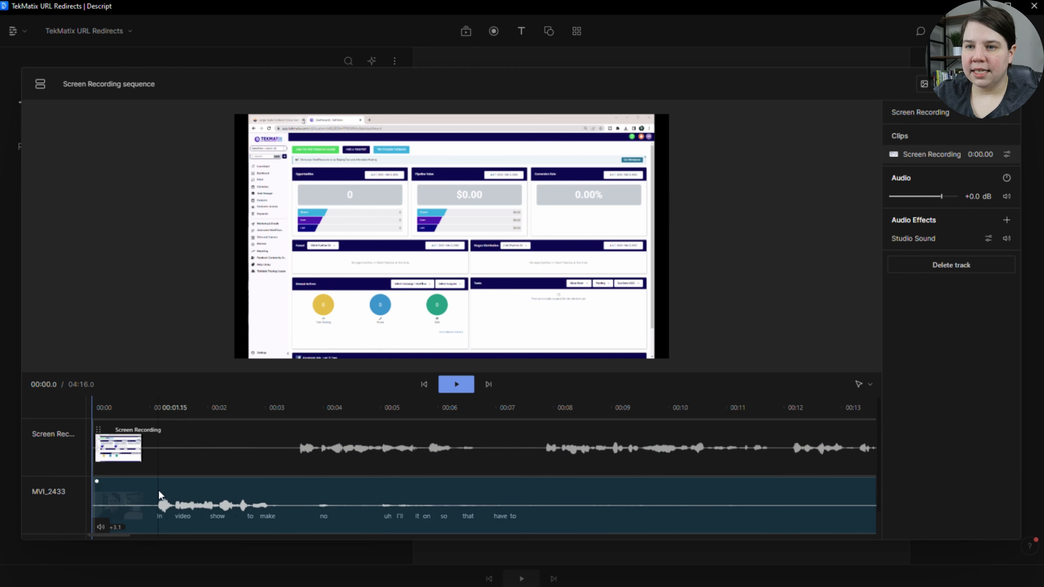
# Move the Screen Recording clip forward in time until its audio waveform lines up with the MVI_2433 waveform
pyautogui.scroll(-1, 121, 535)
pyautogui.moveTo(121, 535)
pyautogui.mouseDown()
pyautogui.moveTo(196, 535)
pyautogui.moveTo(110, 519)
pyautogui.mouseUp()
pyautogui.click(436, 420)
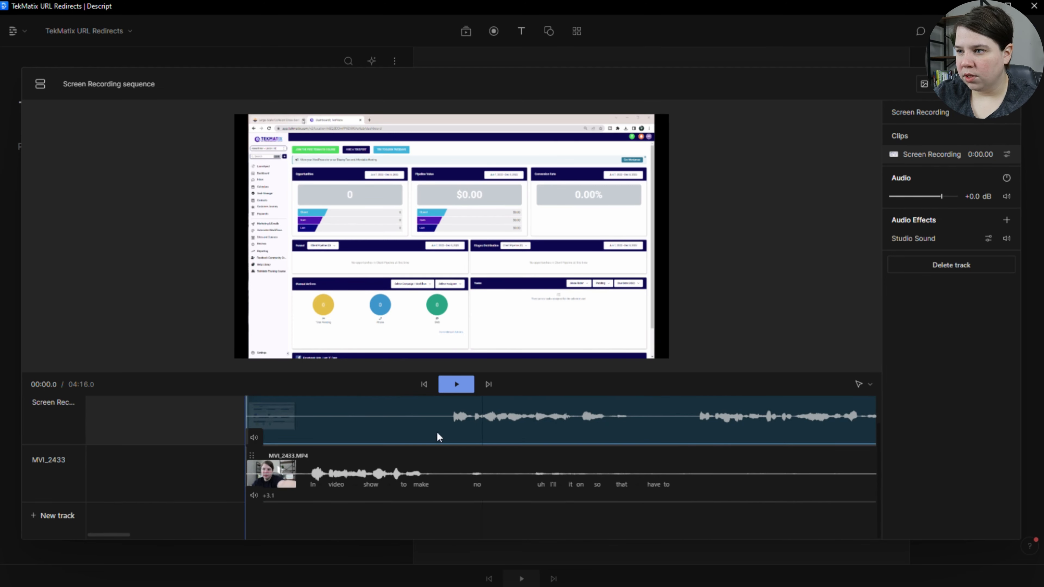
pyautogui.moveTo(422, 432); pyautogui.dragTo(714, 436)
pyautogui.moveTo(714, 436); pyautogui.dragTo(793, 436)
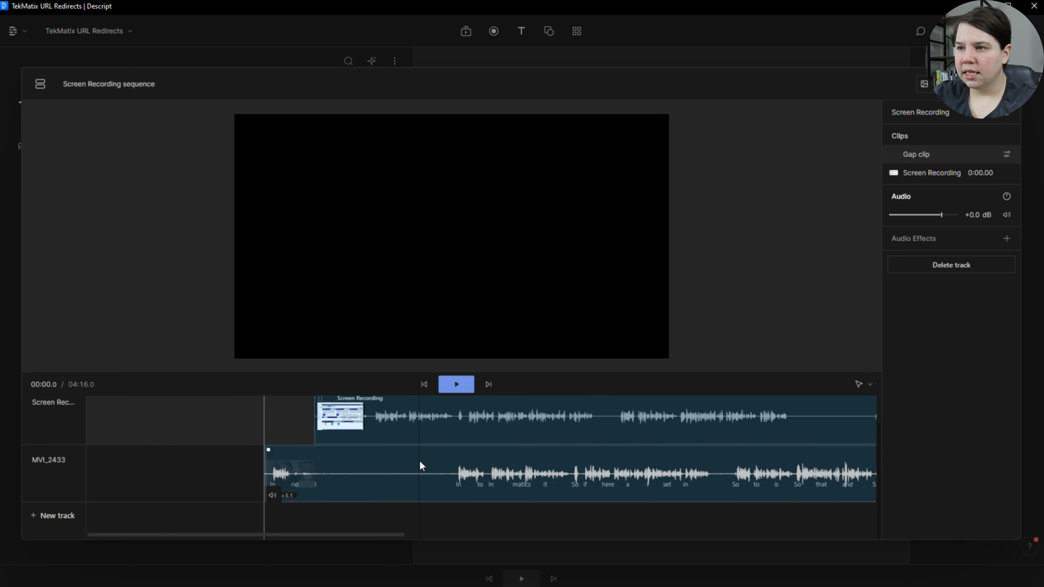
pyautogui.scroll(-3, 420, 461)
pyautogui.scroll(4, 420, 462)
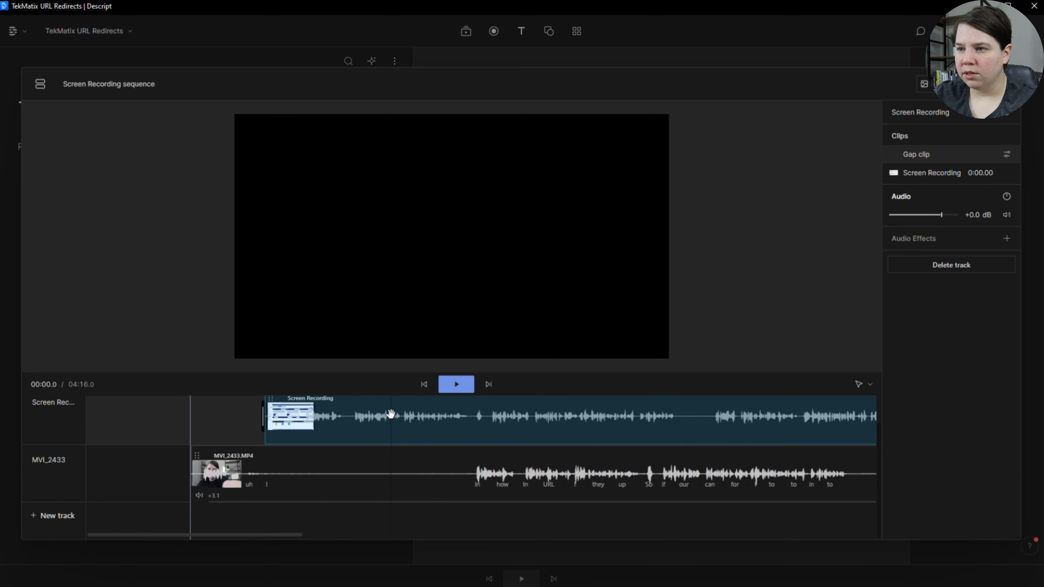
pyautogui.moveTo(392, 417); pyautogui.dragTo(560, 413)
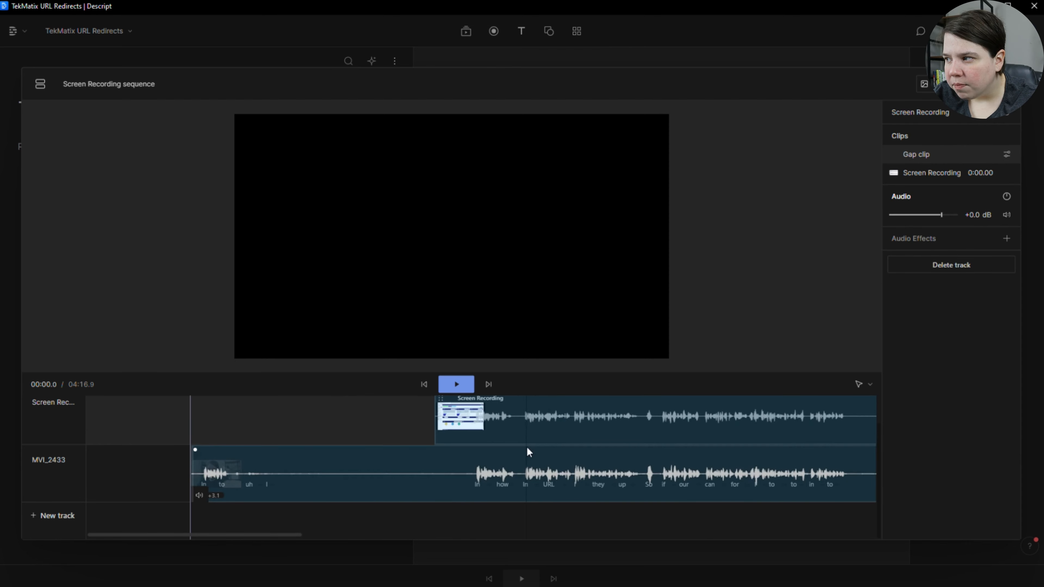
pyautogui.scroll(5, 519, 452)
pyautogui.moveTo(200, 419); pyautogui.dragTo(199, 418)
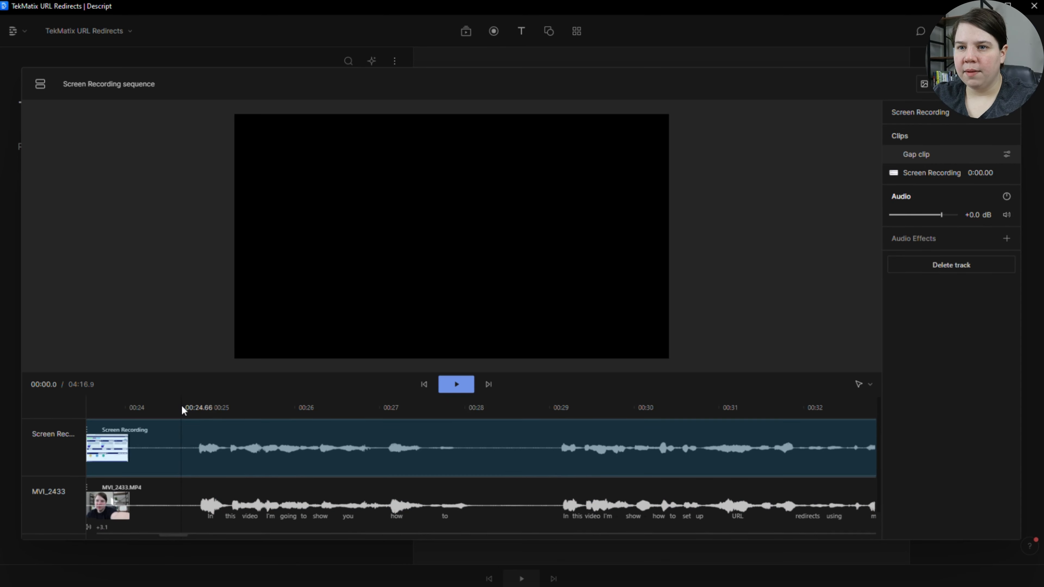
# Play the sequence from about 00:24.7 and again from 00:24.8 to check that both audio tracks are in sync
pyautogui.click(181, 404)
pyautogui.press('space')
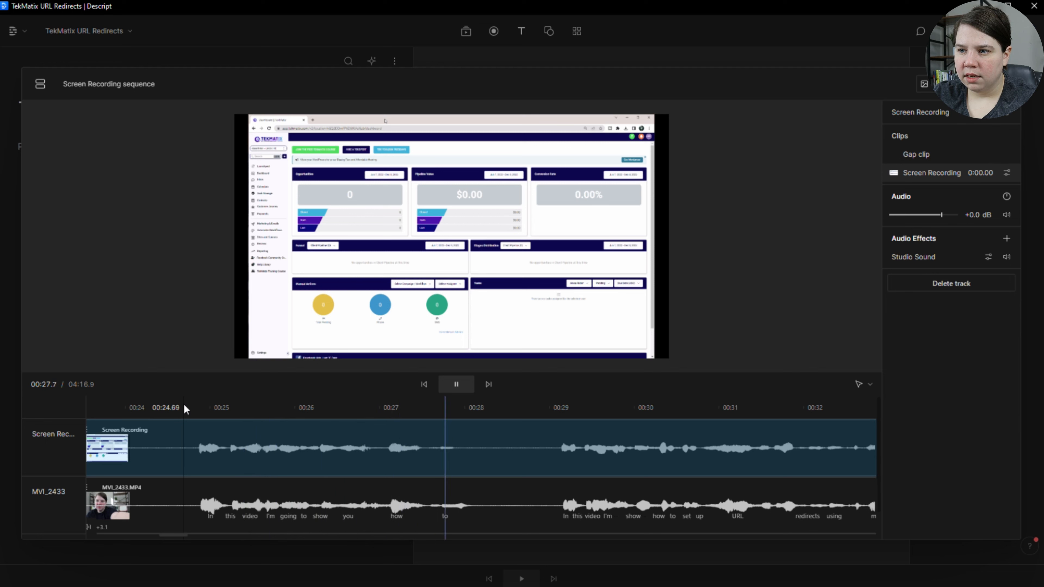
pyautogui.press('space')
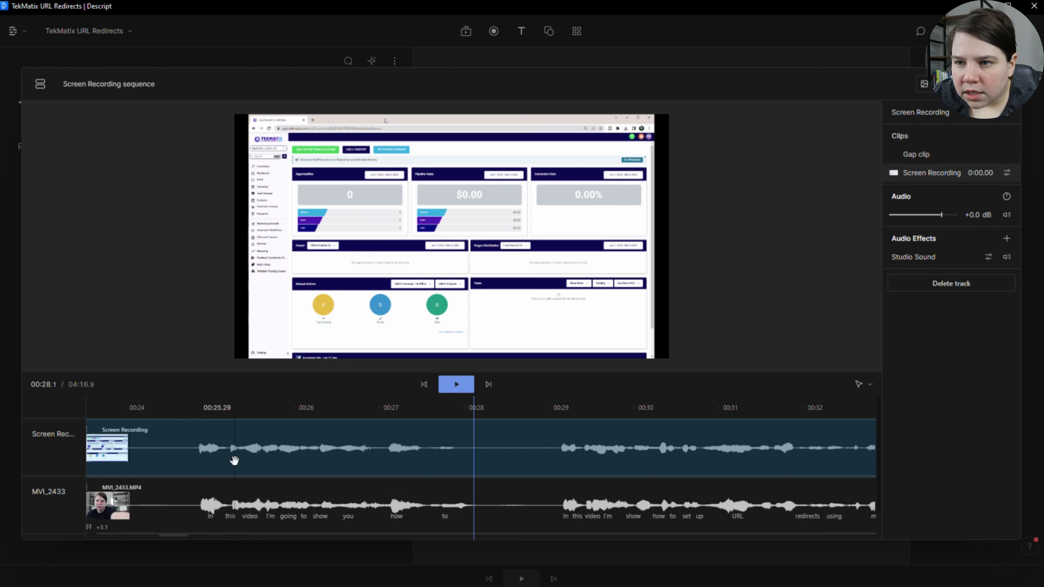
pyautogui.click(194, 415)
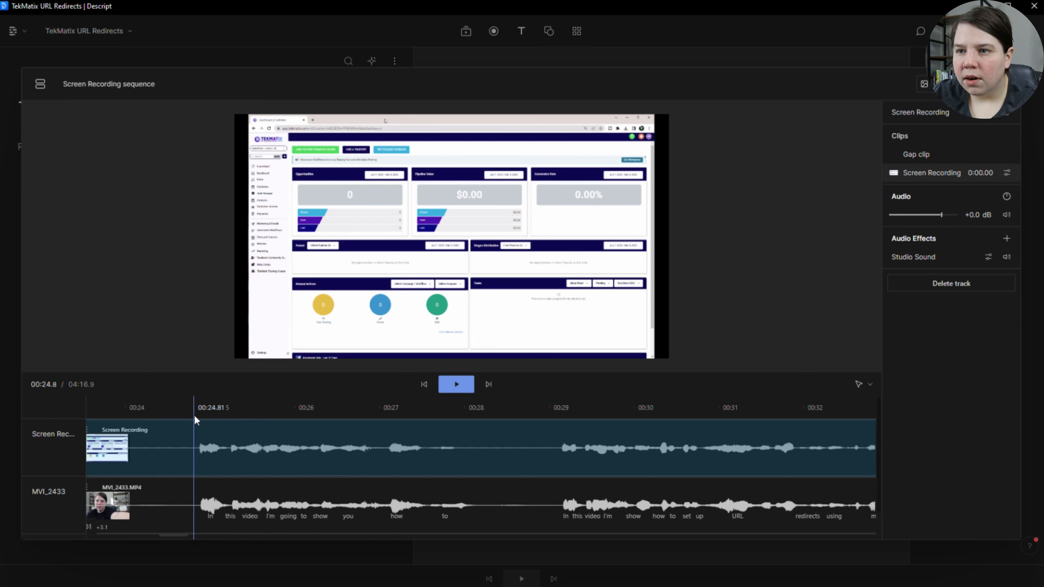
pyautogui.press('space')
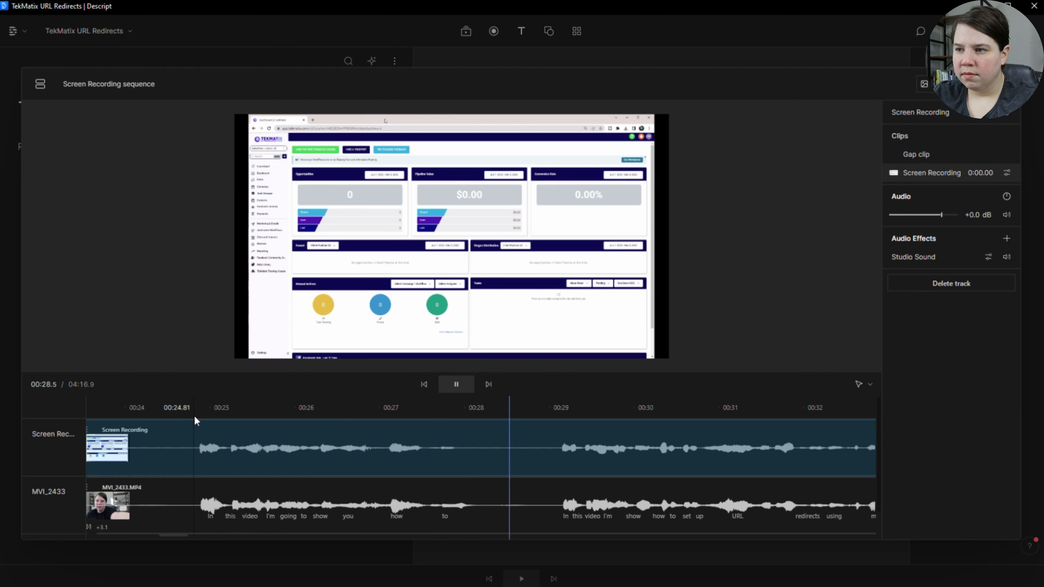
pyautogui.press('space')
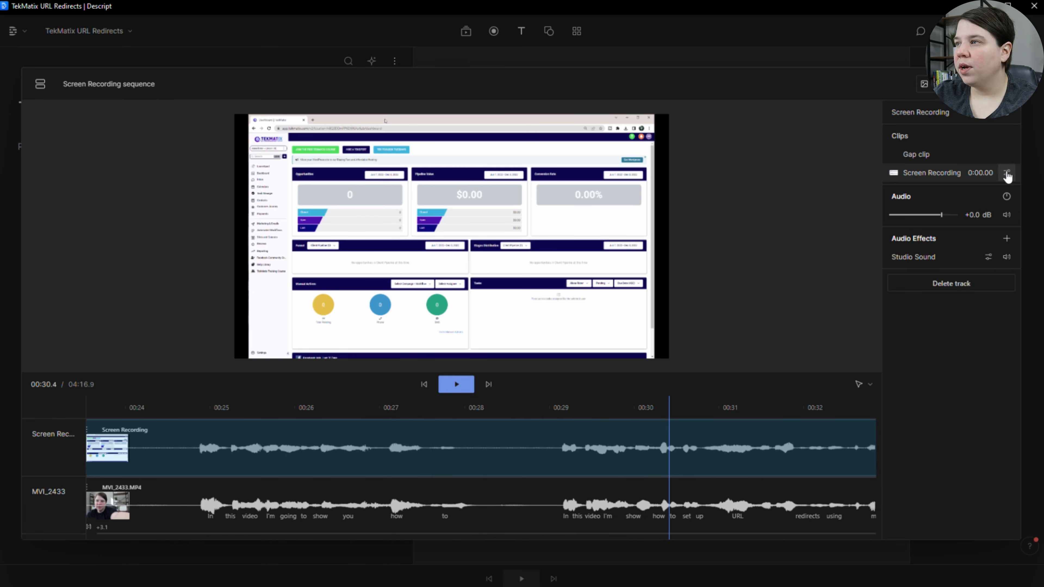
# Lower the Screen Recording clip's audio level all the way to silence (−∞) in its clip settings
pyautogui.click(1007, 175)
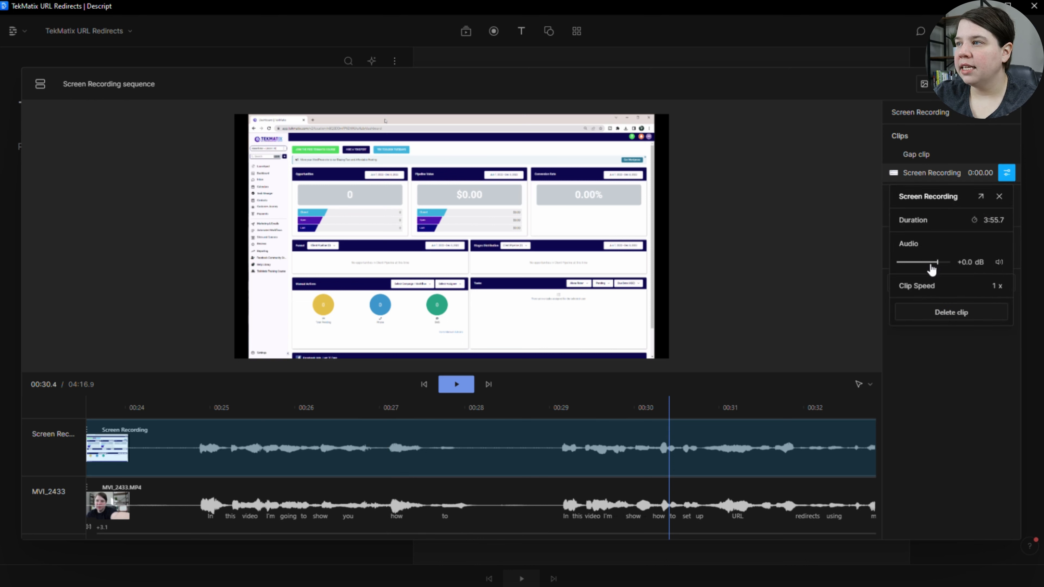
pyautogui.moveTo(937, 262); pyautogui.dragTo(830, 273)
pyautogui.click(933, 421)
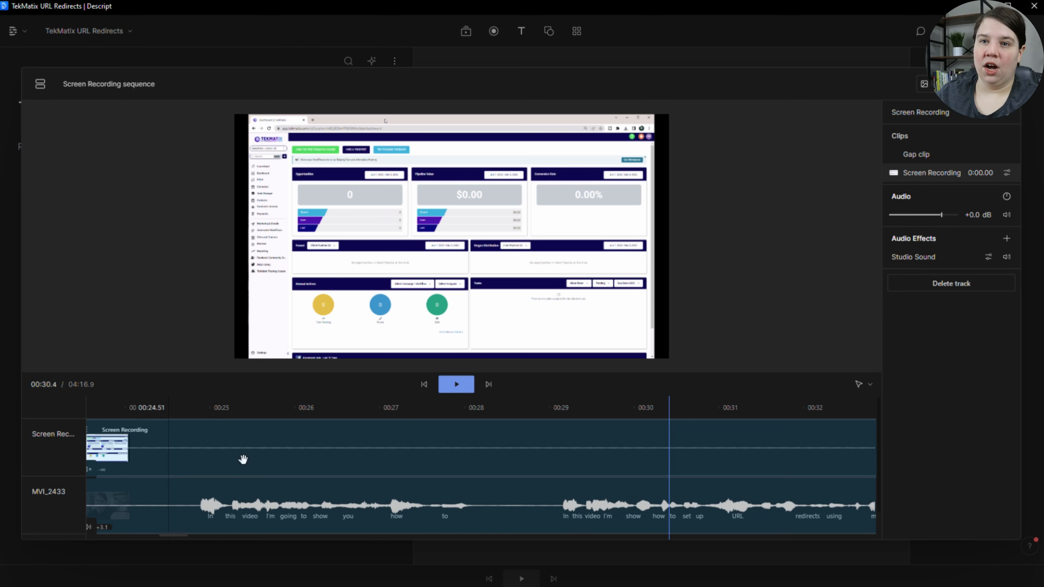
# Play the sequence from about 00:24.7 to check the sound with the Screen Recording clip silenced
pyautogui.click(183, 416)
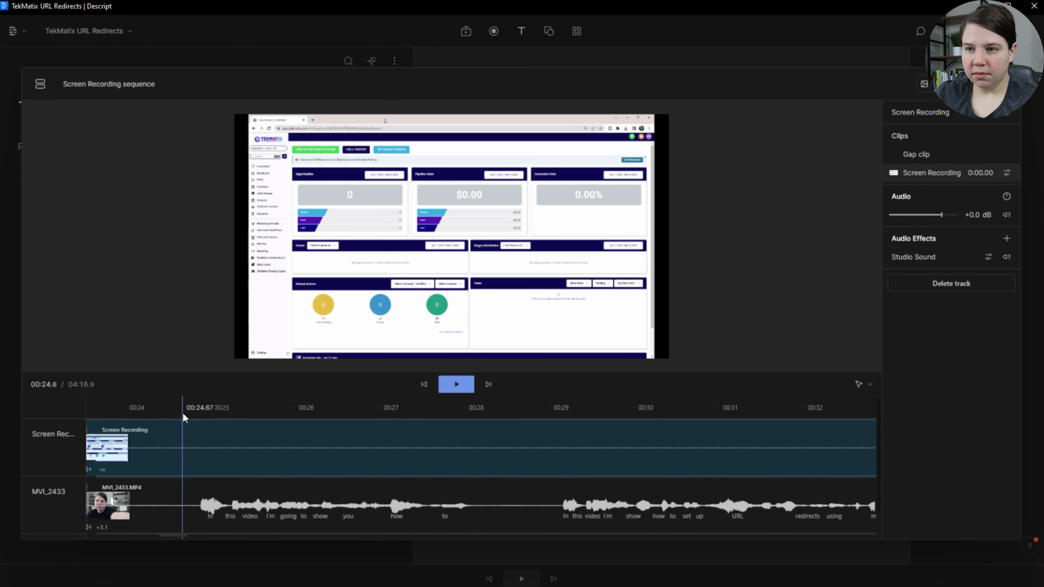
pyautogui.press('space')
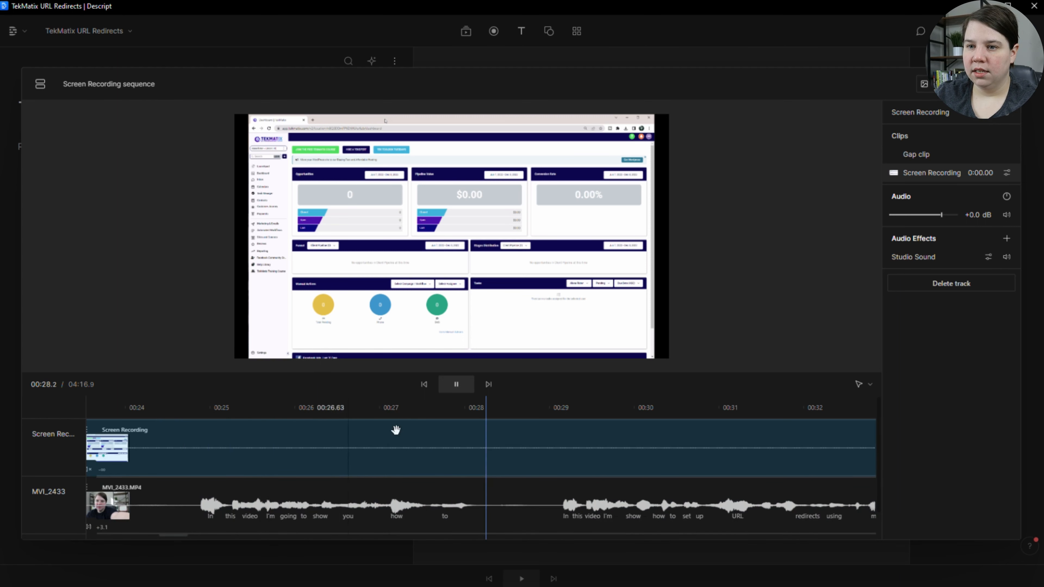
pyautogui.press('space')
# Apply the Studio Sound audio repair effect to the MVI_2433 track
pyautogui.click(381, 503)
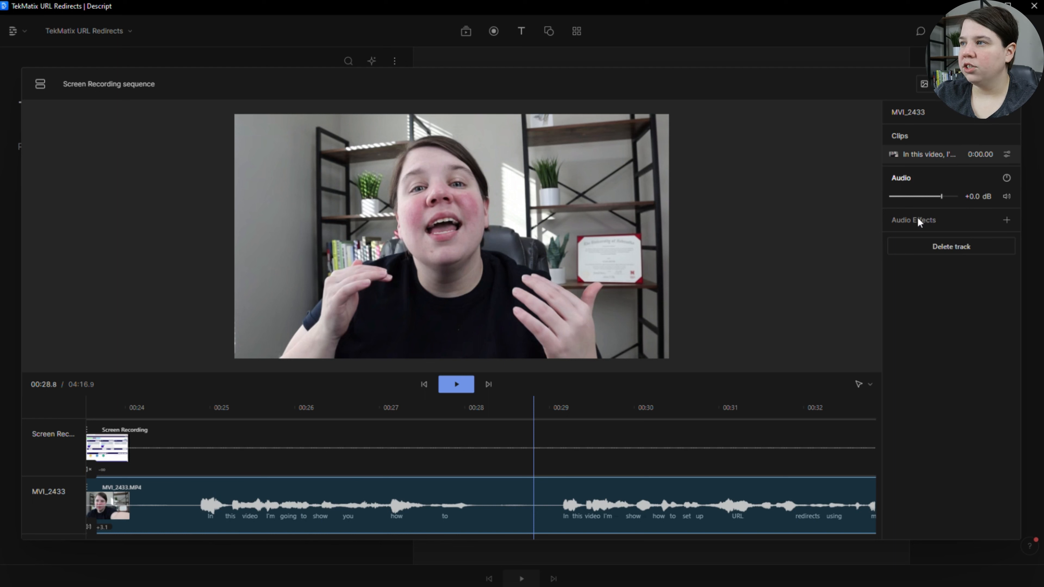
pyautogui.click(1005, 220)
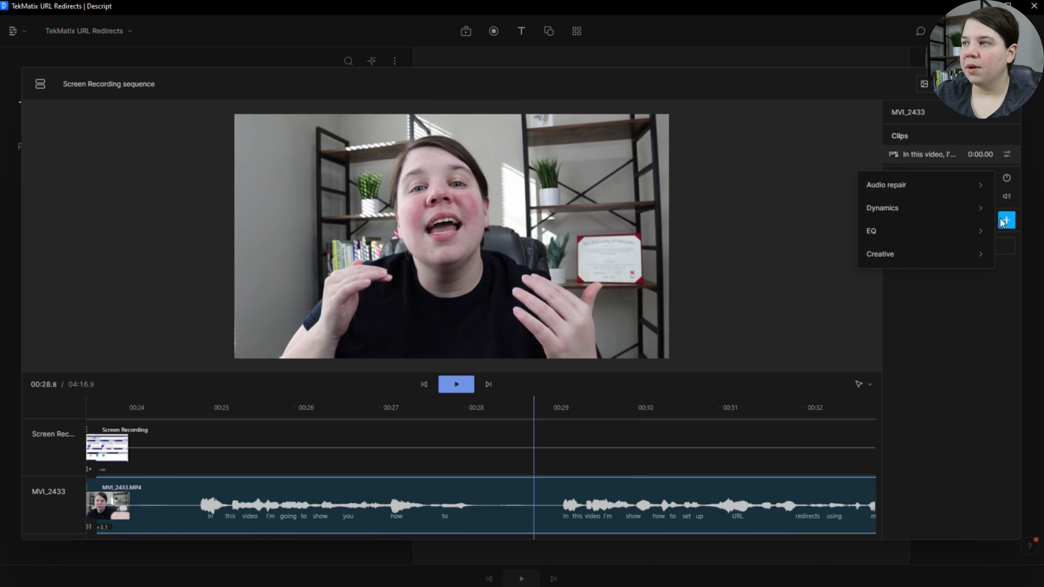
pyautogui.moveTo(949, 191)
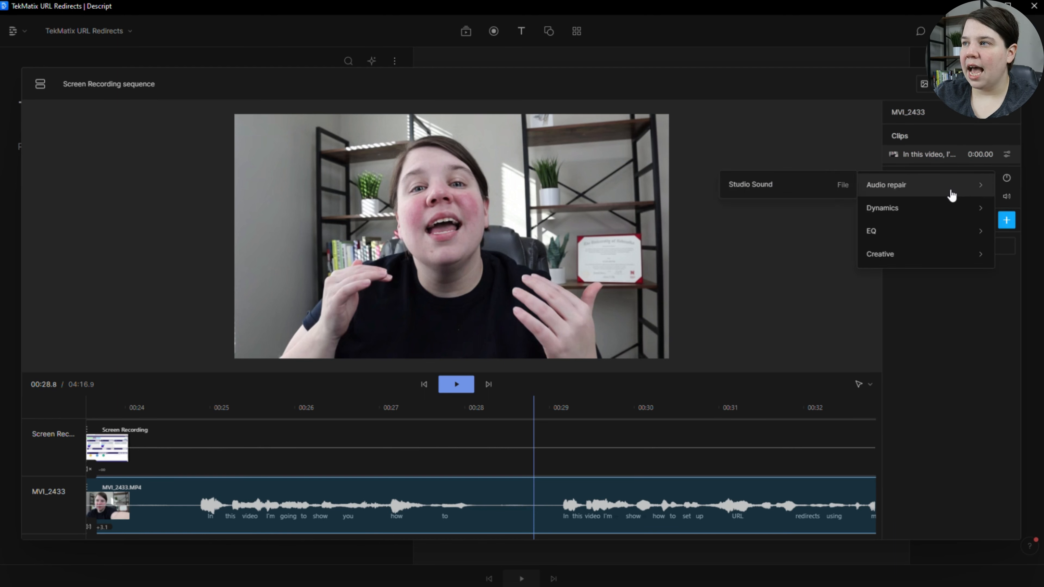
pyautogui.click(760, 185)
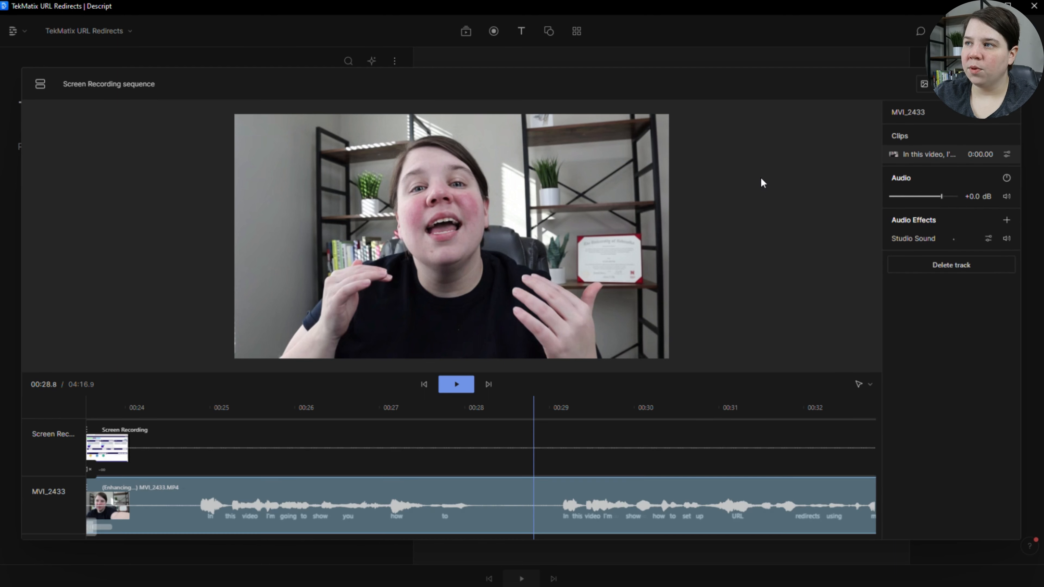
# Set the Studio Sound intensity on the MVI_2433 track to 80% and close the effect's settings
pyautogui.click(988, 240)
pyautogui.write('80')
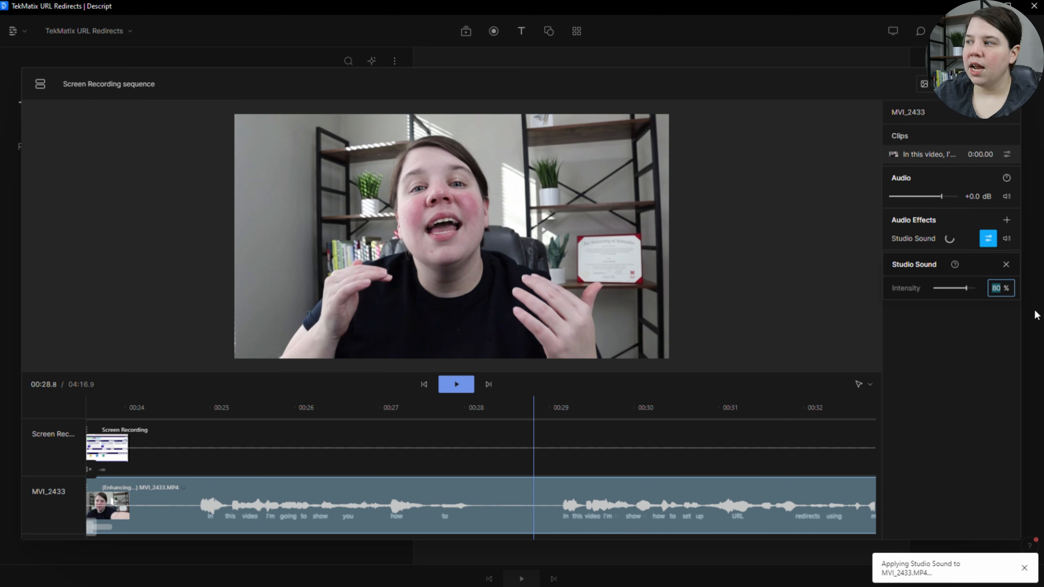
pyautogui.click(1006, 265)
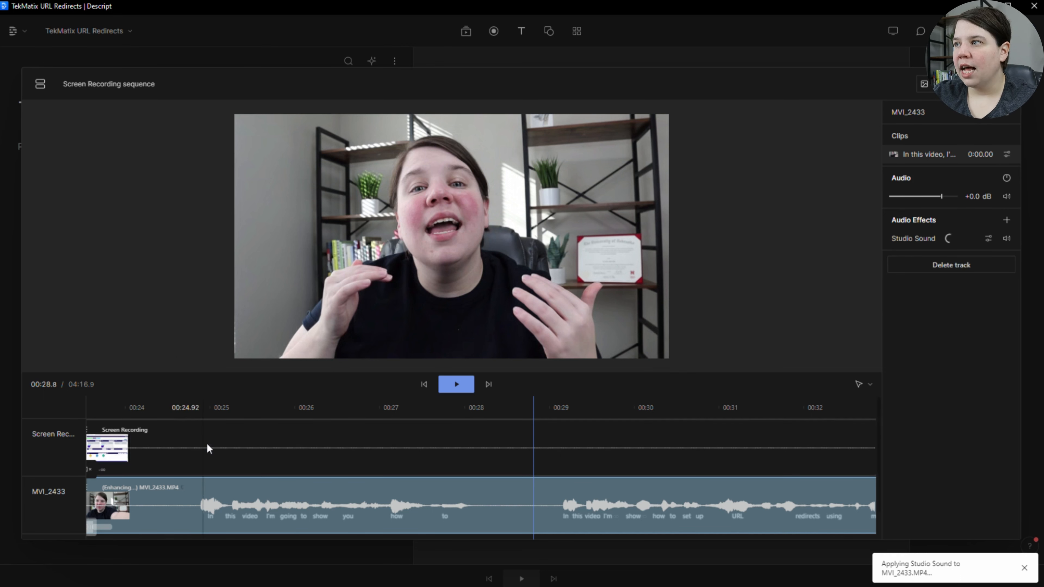
# Play the sequence from about 00:24.7 to listen to the camera audio while Studio Sound is being applied
pyautogui.click(188, 407)
pyautogui.press('space')
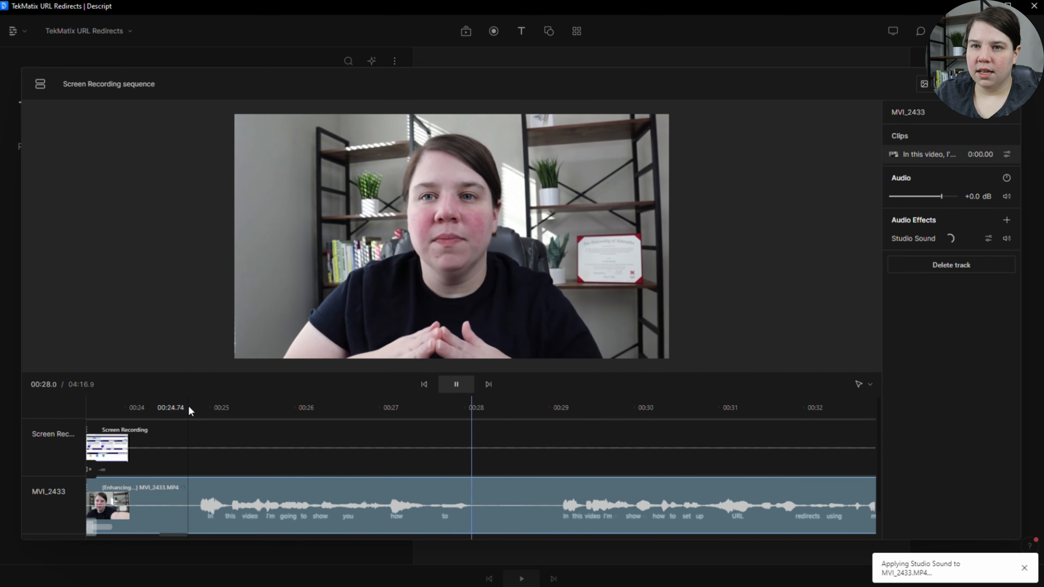
pyautogui.press('space')
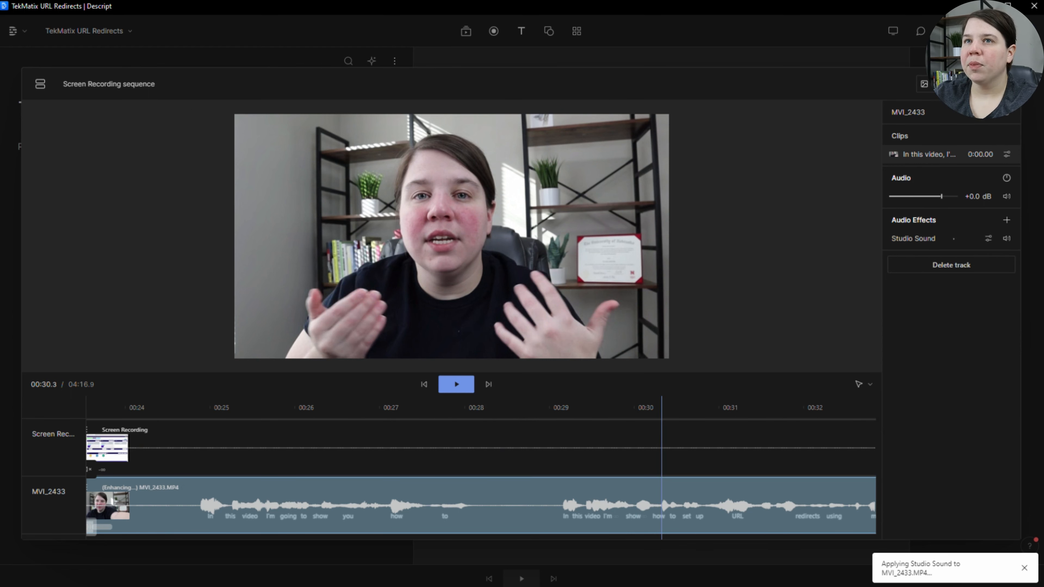
# Close the sequence editor and insert the Screen Recording sequence from the project's media files into the composition's script
pyautogui.press('Escape')
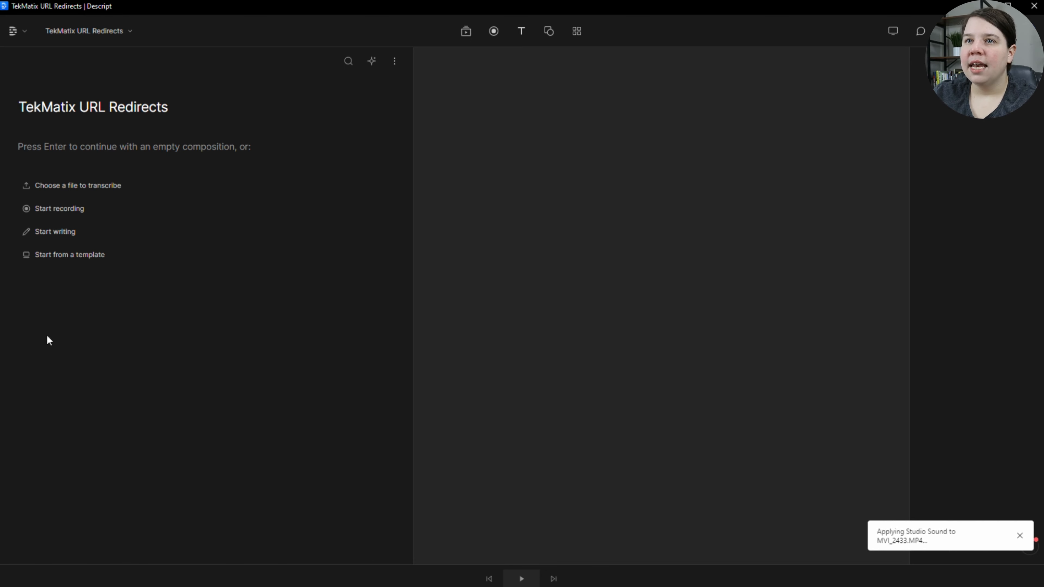
pyautogui.click(466, 32)
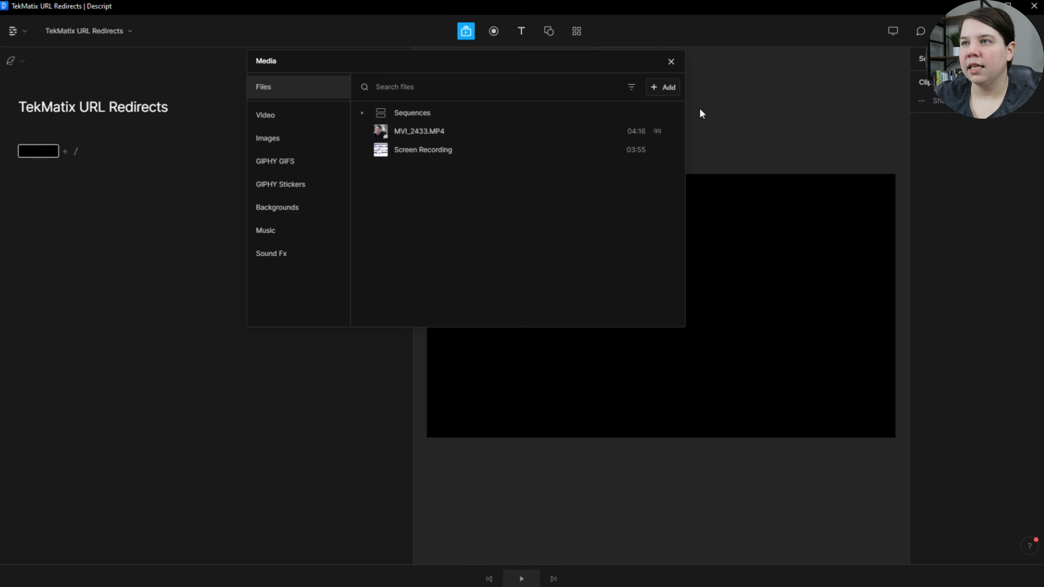
pyautogui.click(363, 114)
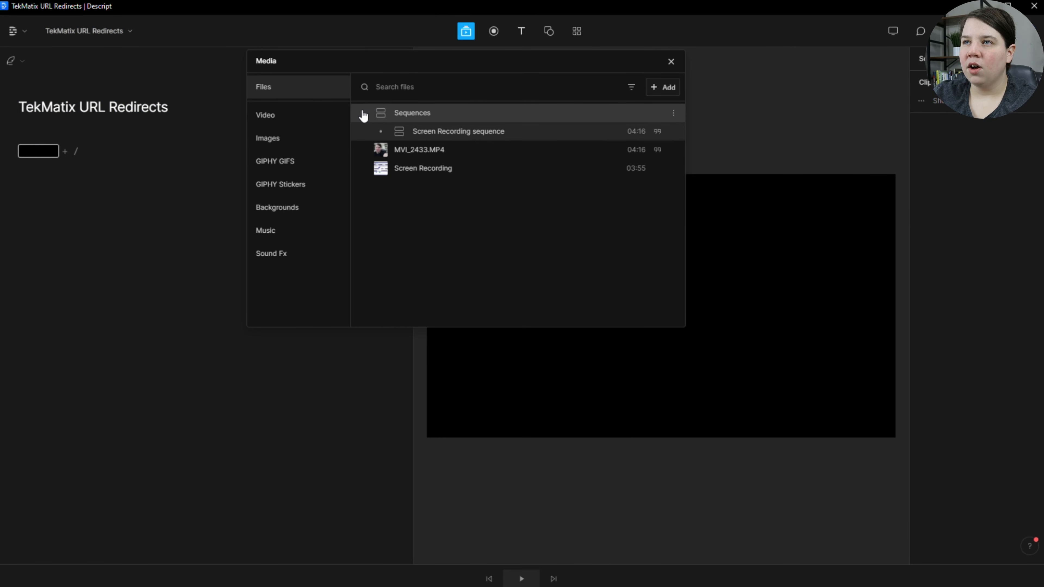
pyautogui.click(673, 132)
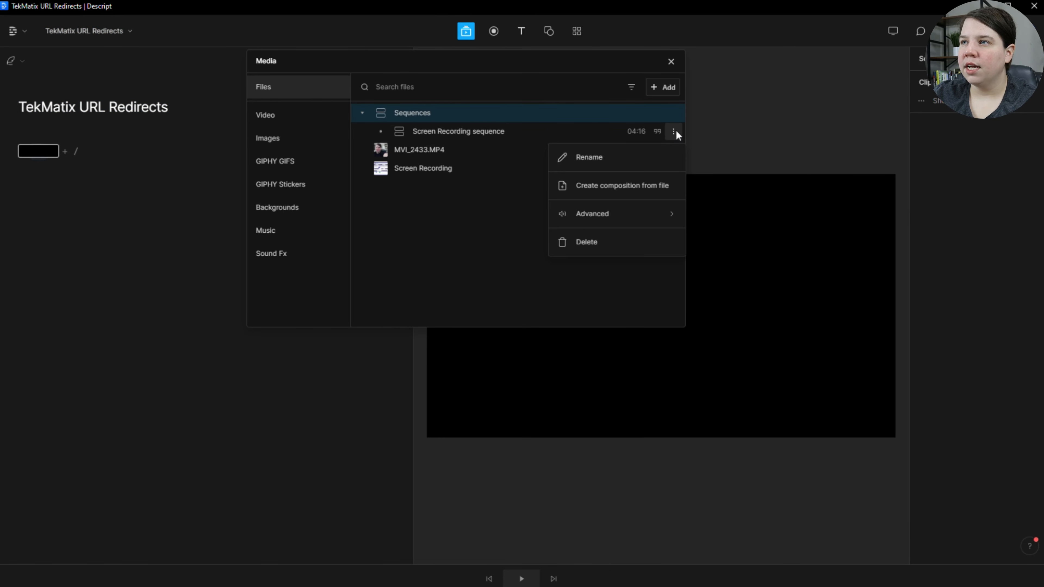
pyautogui.click(450, 139)
pyautogui.click(450, 139)
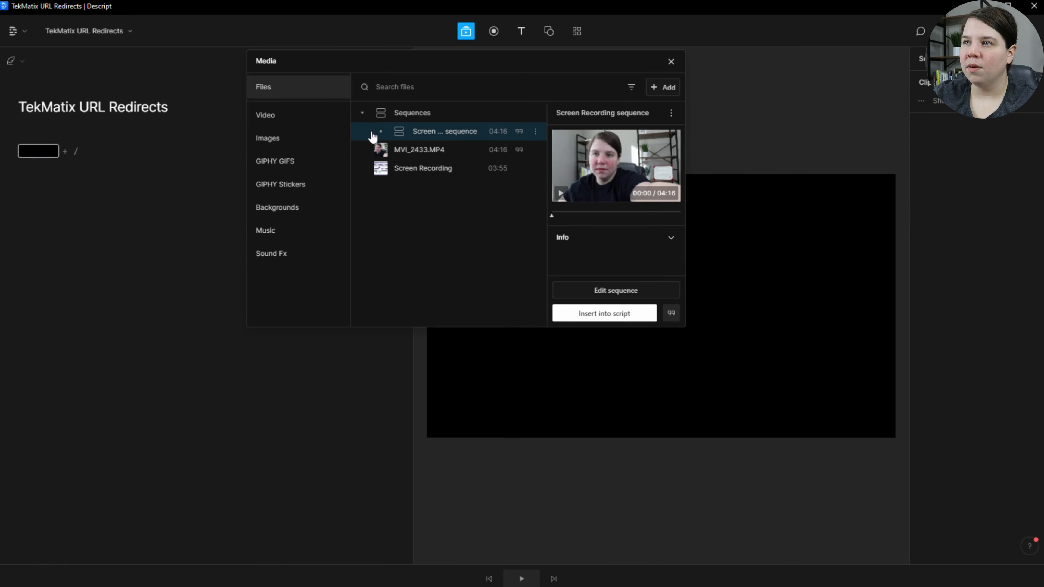
pyautogui.click(647, 320)
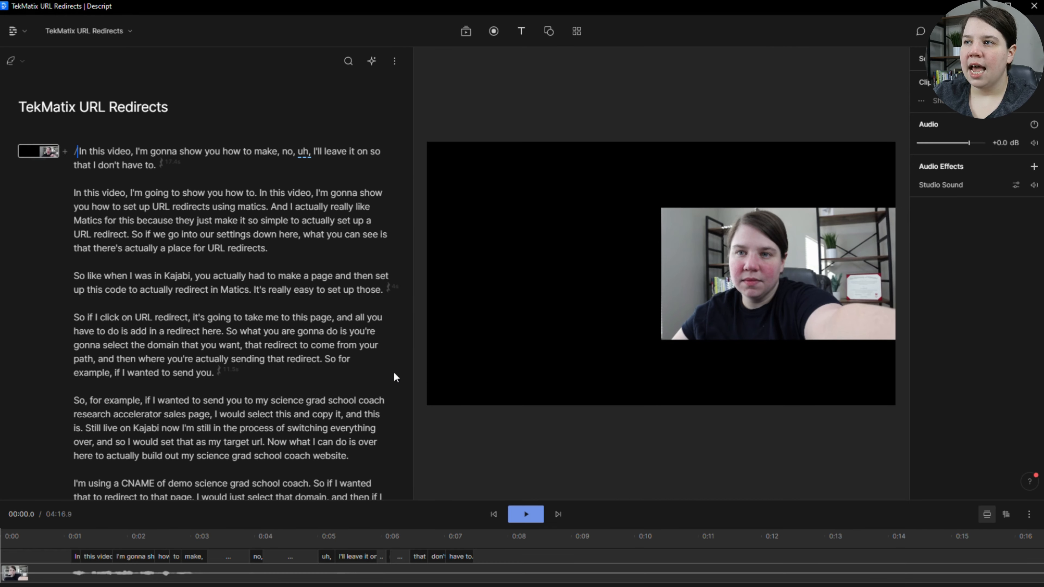
# Review the inserted transcript and both script layers, and place the playhead at about 1:32 in the composition
pyautogui.scroll(-15, 239, 166)
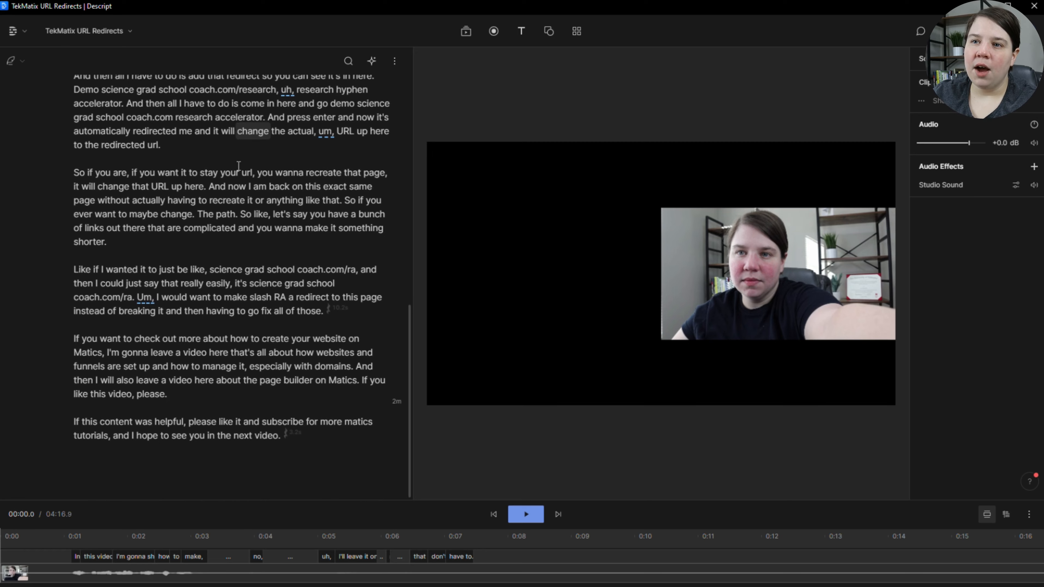
pyautogui.scroll(20, 137, 85)
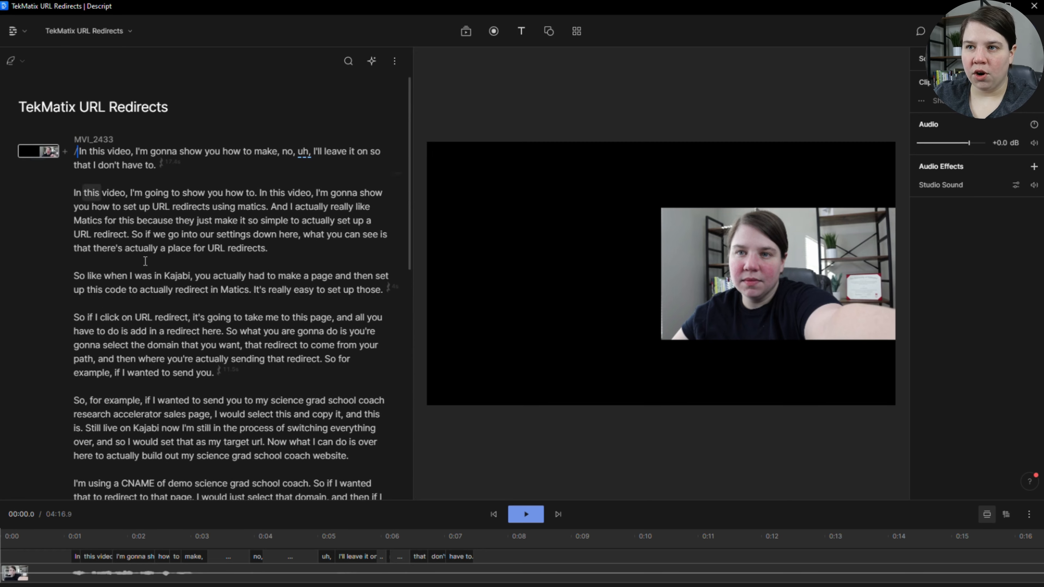
pyautogui.click(810, 308)
pyautogui.click(580, 295)
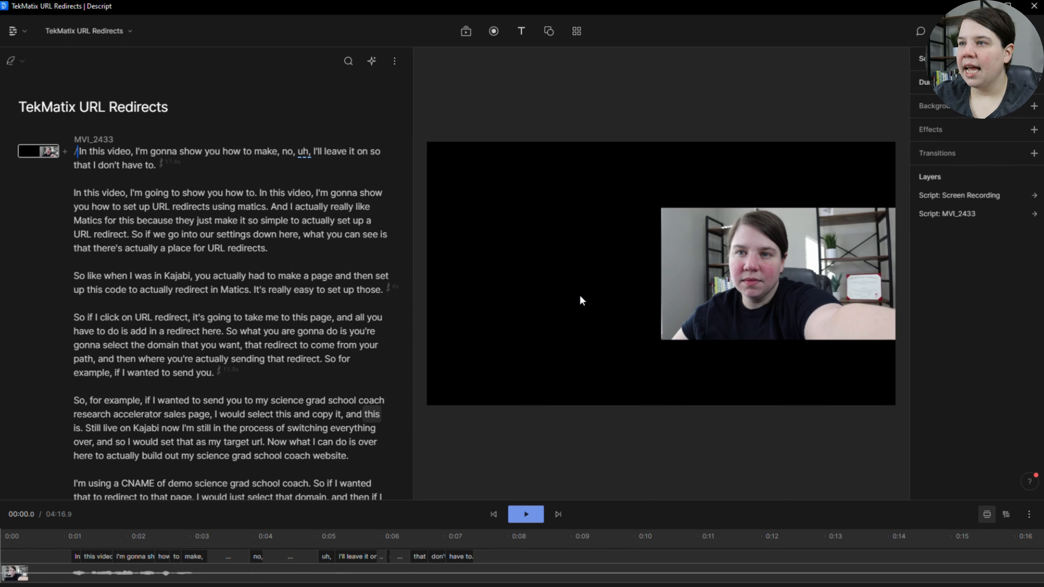
pyautogui.click(787, 293)
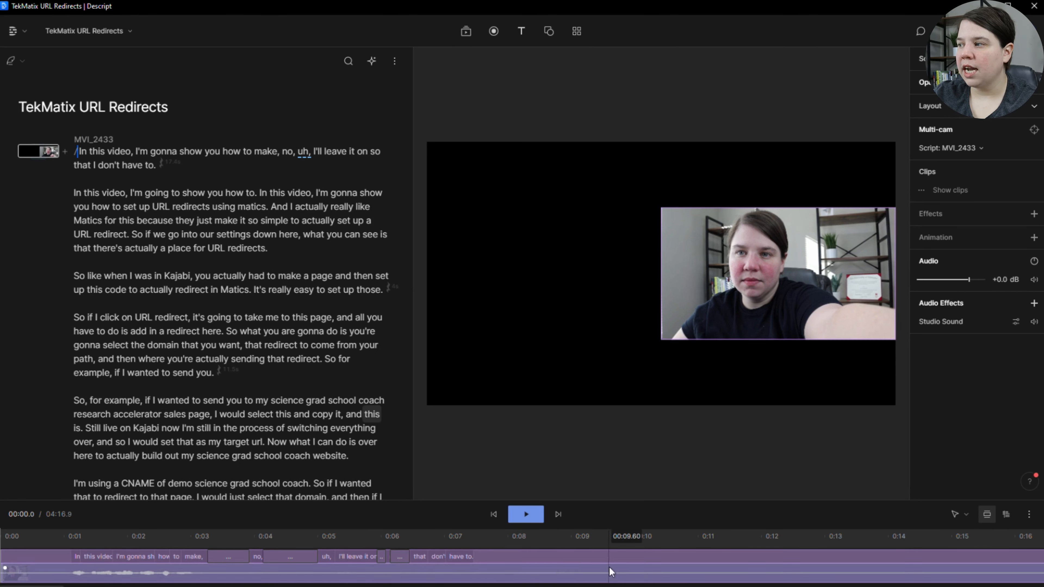
pyautogui.scroll(-5, 586, 540)
pyautogui.click(848, 536)
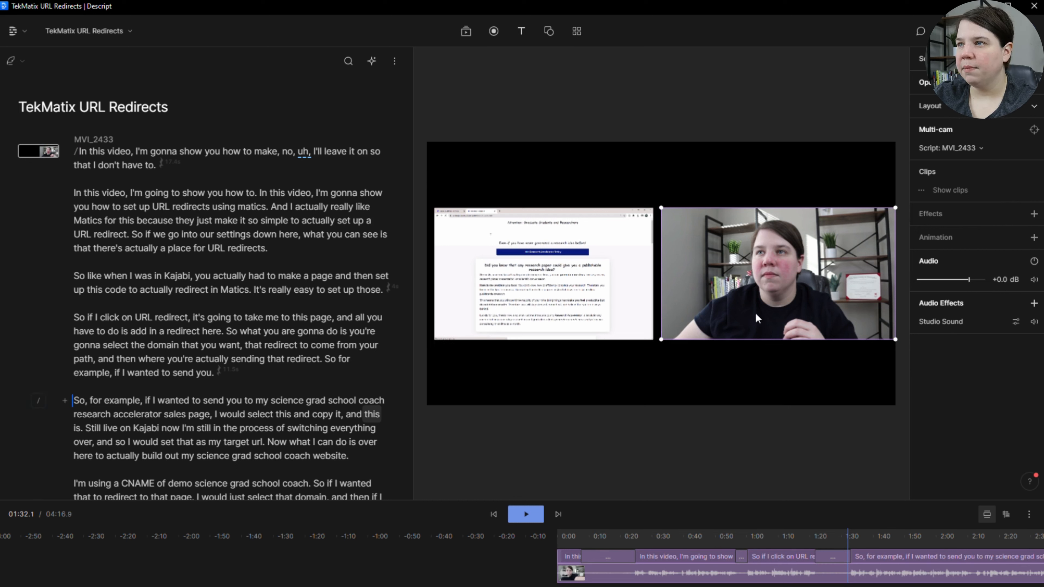
# Check the resolution and frame rate in the composition's custom video settings and close them
pyautogui.click(390, 64)
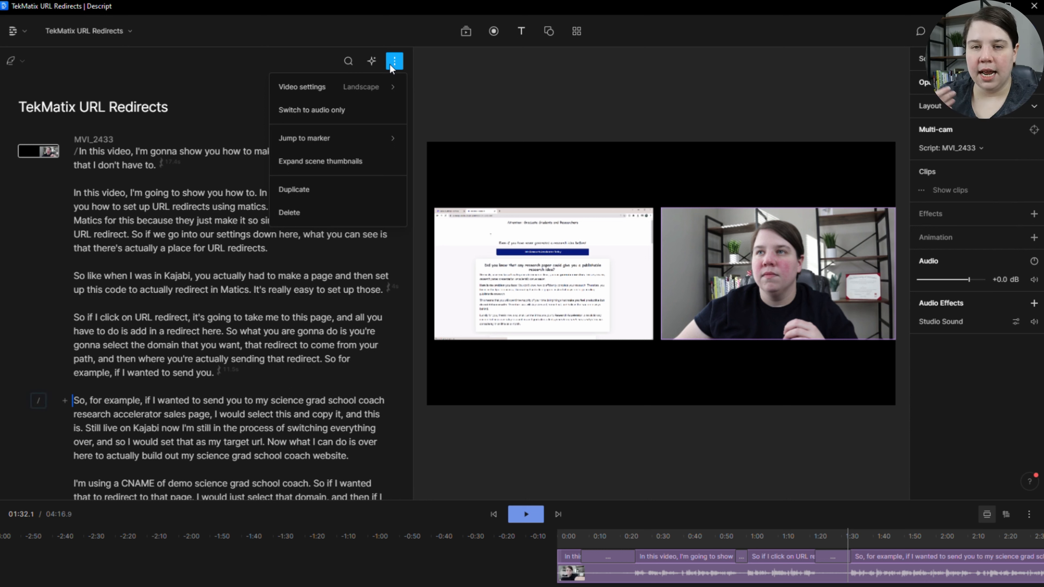
pyautogui.moveTo(349, 87)
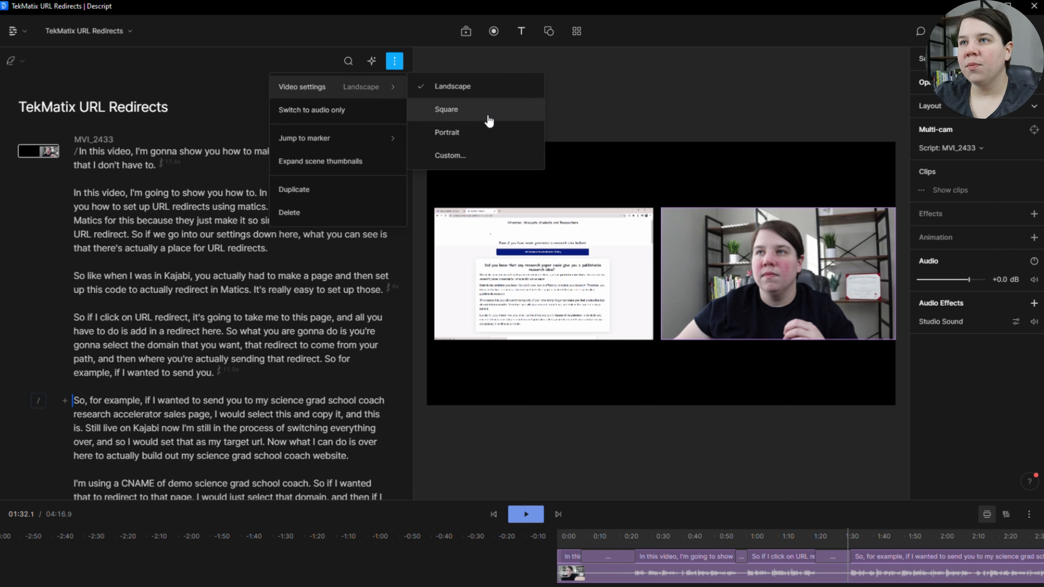
pyautogui.click(480, 155)
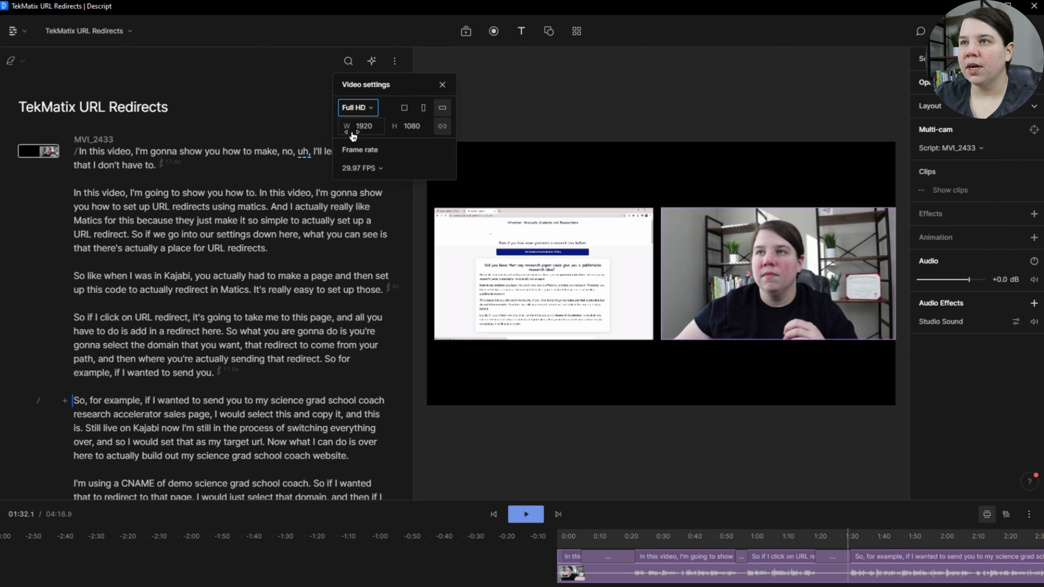
pyautogui.click(252, 118)
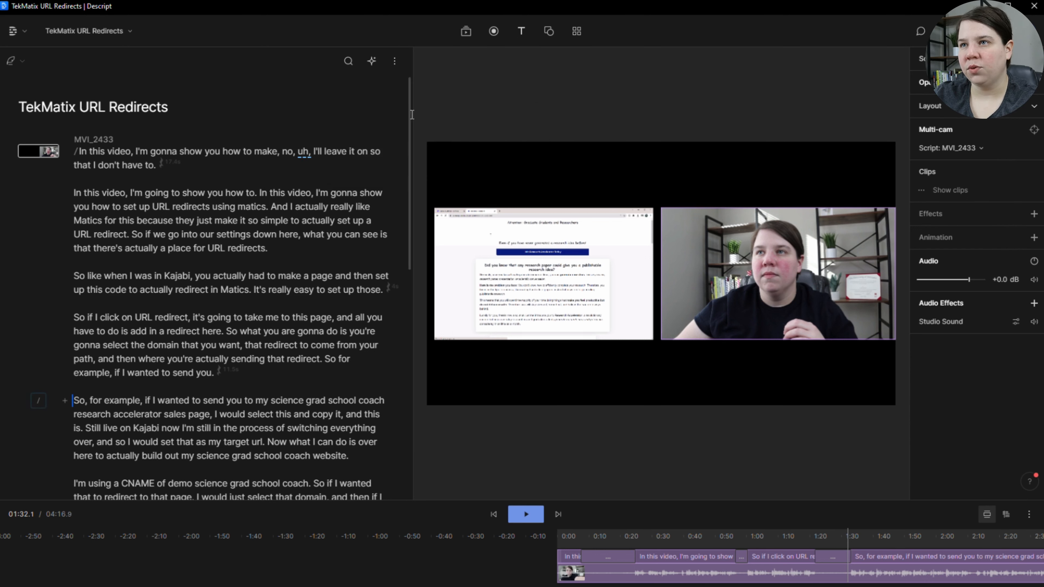
# Move the Screen Recording layer to the canvas's upper edge and enlarge it until it fills the whole canvas
pyautogui.click(568, 263)
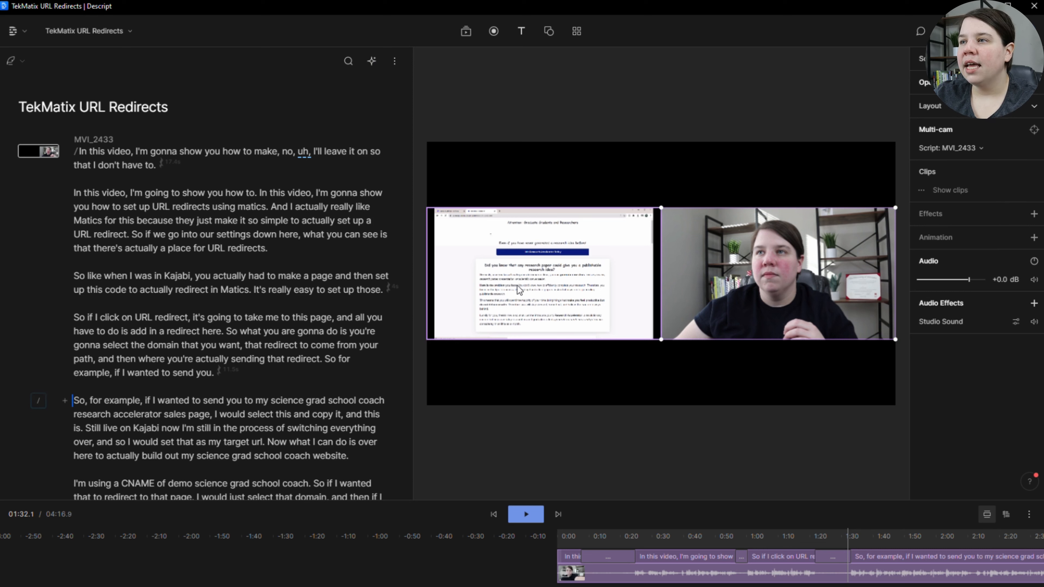
pyautogui.moveTo(515, 278); pyautogui.dragTo(510, 208)
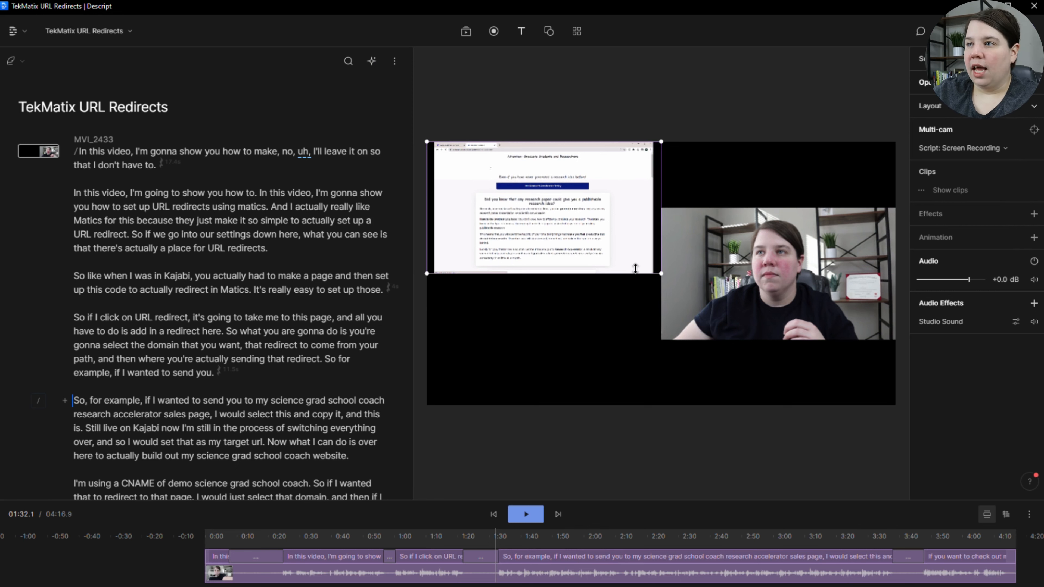
pyautogui.moveTo(661, 273); pyautogui.dragTo(908, 387)
pyautogui.moveTo(428, 413); pyautogui.dragTo(413, 421)
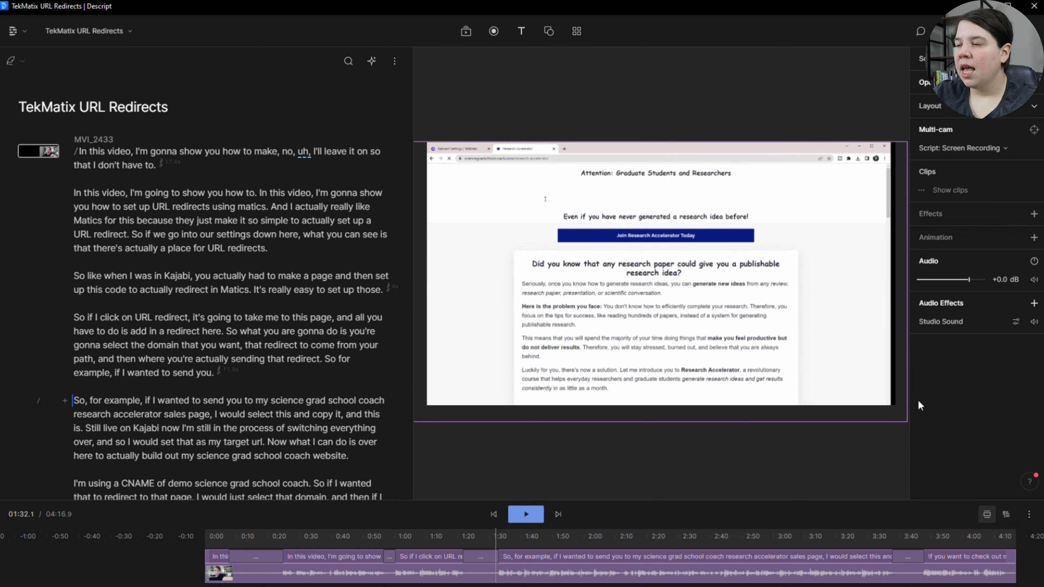
pyautogui.moveTo(903, 420); pyautogui.dragTo(906, 422)
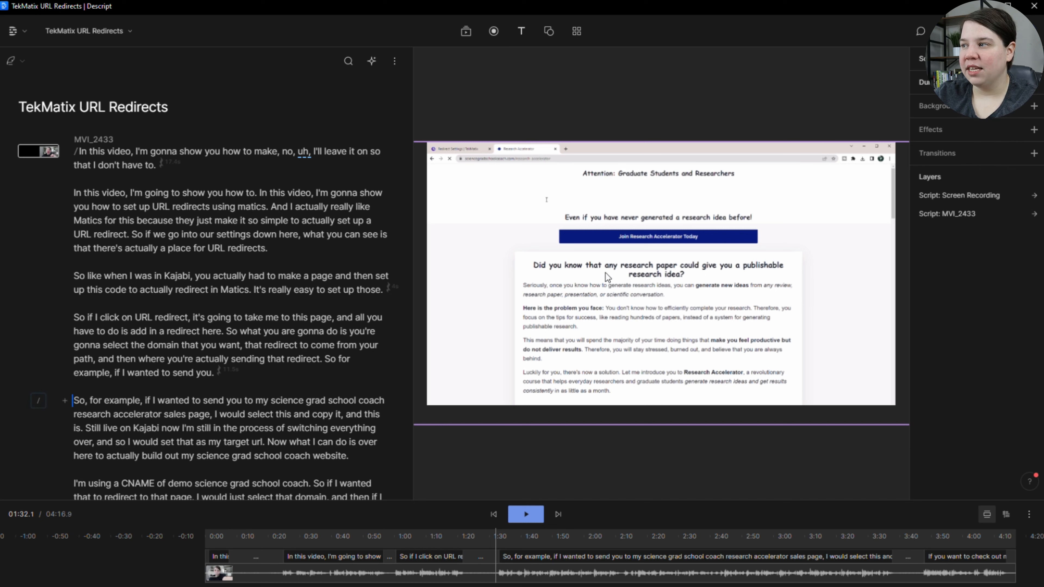
# Move the Screen Recording layer backward so that it sits behind the MVI_2433 camera layer
pyautogui.rightClick(614, 268)
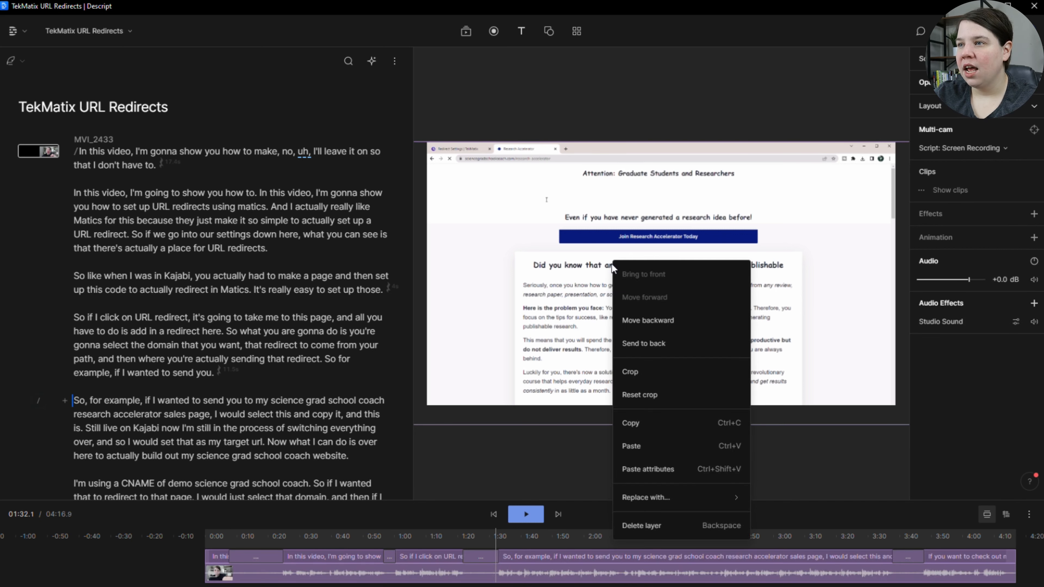
pyautogui.click(670, 322)
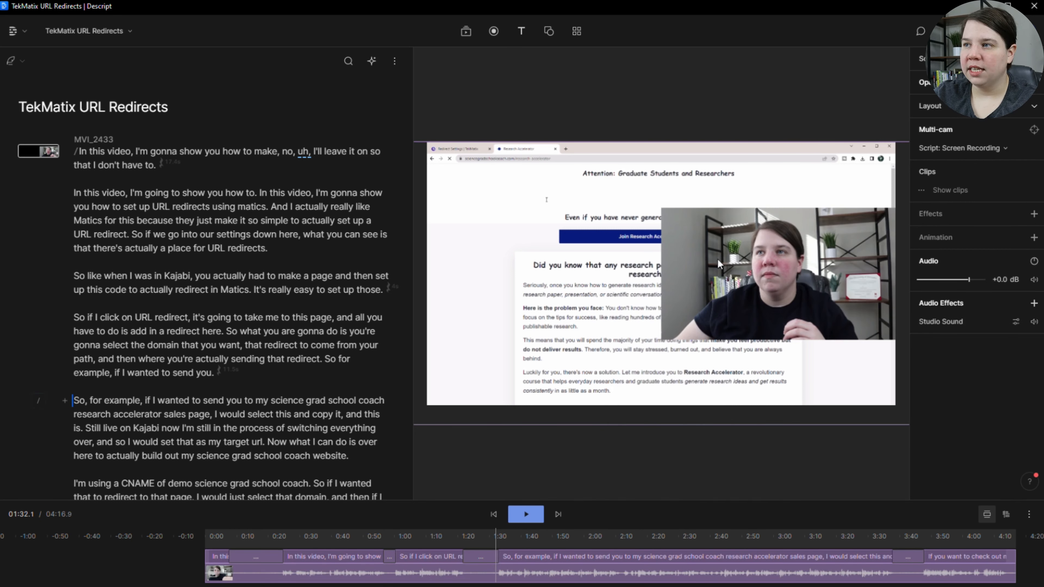
pyautogui.click(512, 487)
# Move the camera layer to about X 802, Y 349 over the screen recording and show its layout properties
pyautogui.click(810, 279)
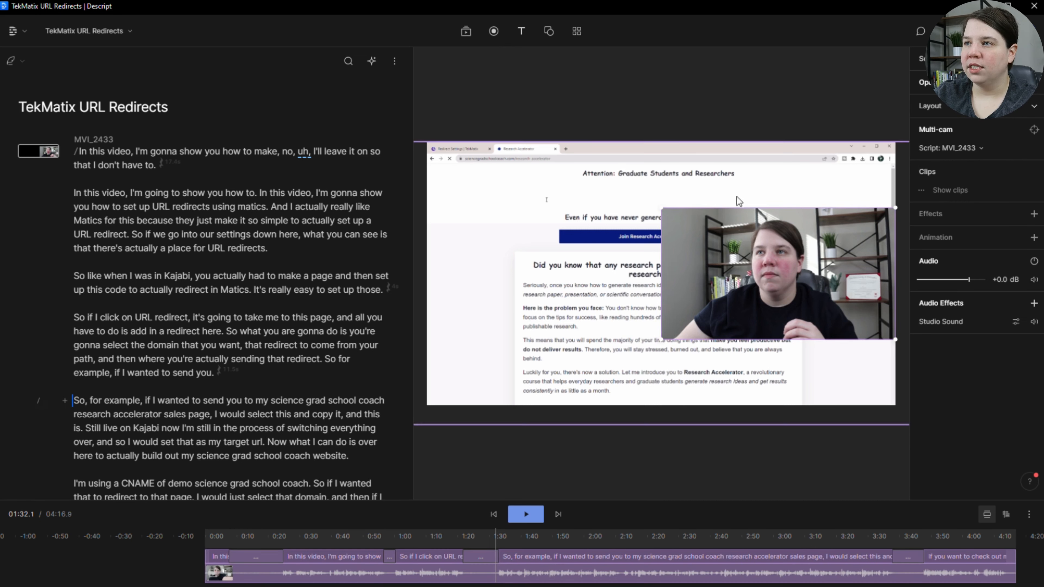
pyautogui.moveTo(758, 281); pyautogui.dragTo(600, 228)
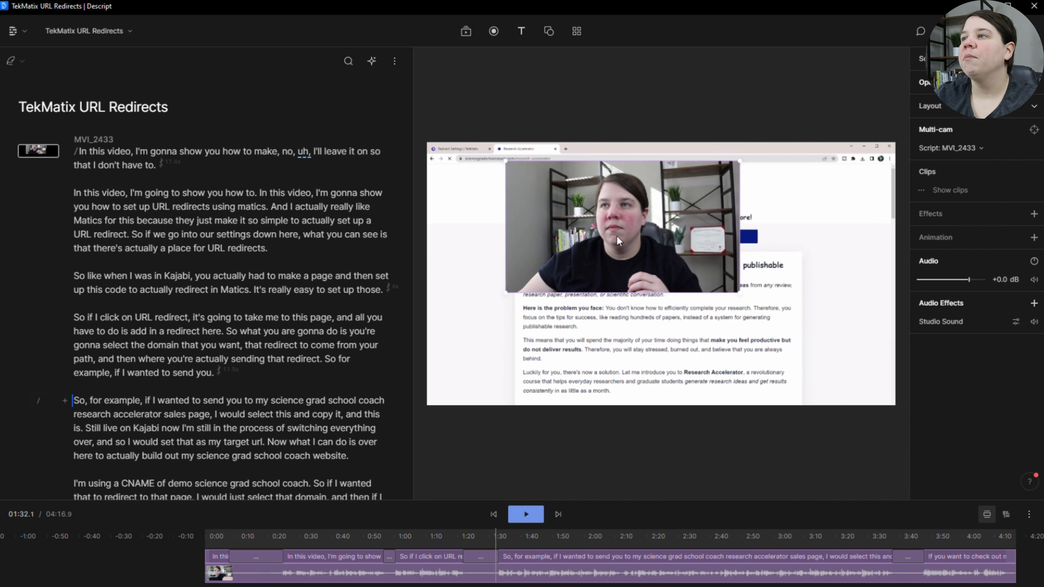
pyautogui.click(952, 108)
# Crop the camera layer on both sides and along its lower edge to about 497 × 483 around the speaker
pyautogui.rightClick(610, 234)
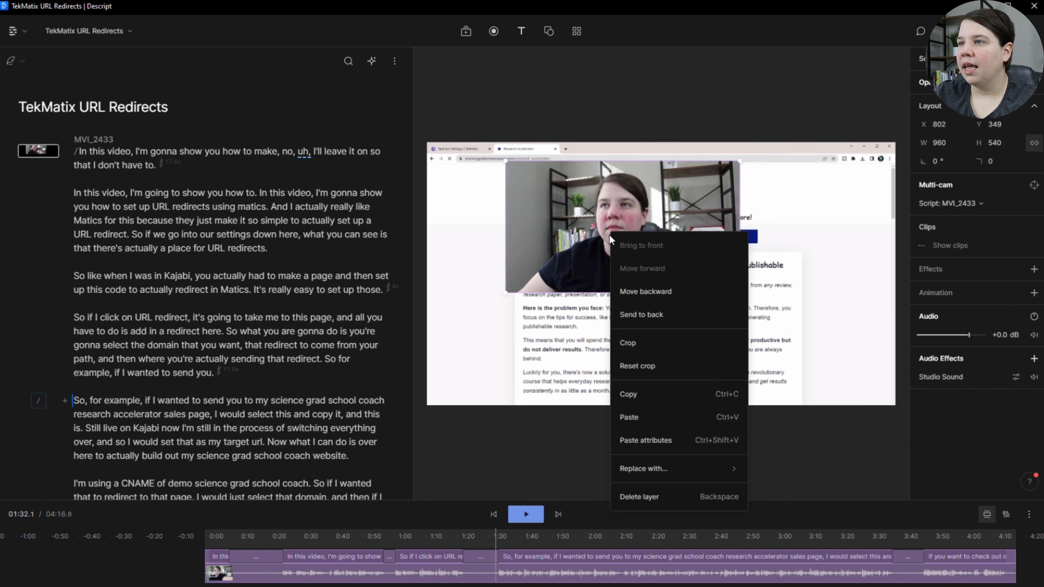
pyautogui.click(616, 343)
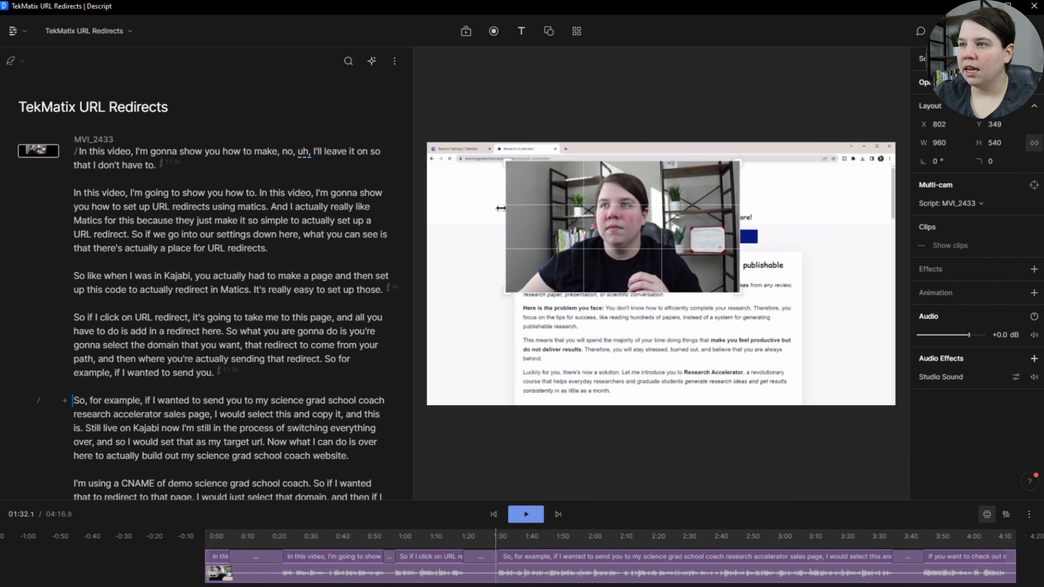
pyautogui.moveTo(505, 210); pyautogui.dragTo(567, 211)
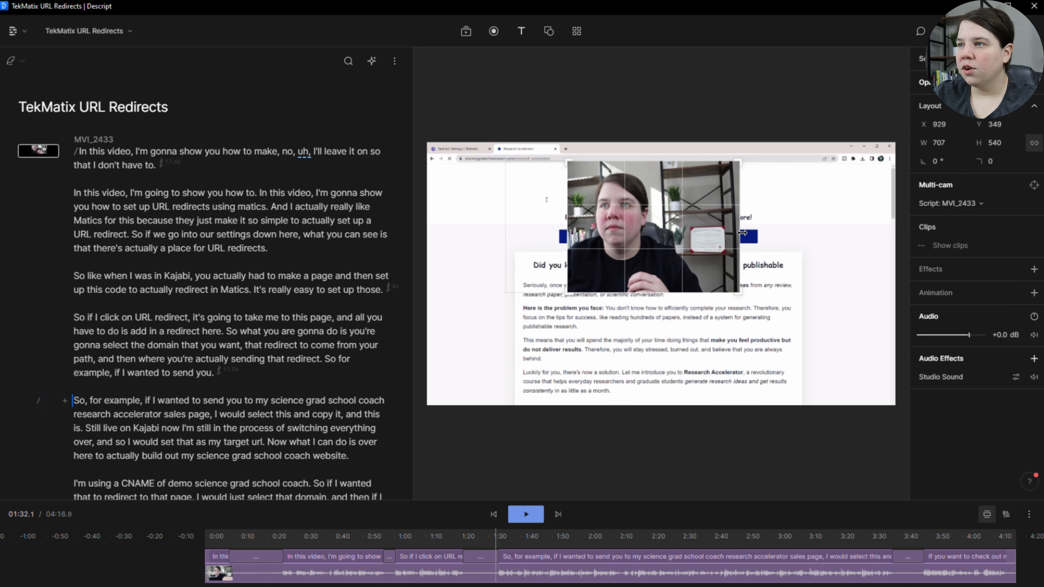
pyautogui.moveTo(742, 233); pyautogui.dragTo(689, 233)
pyautogui.moveTo(617, 292); pyautogui.dragTo(616, 278)
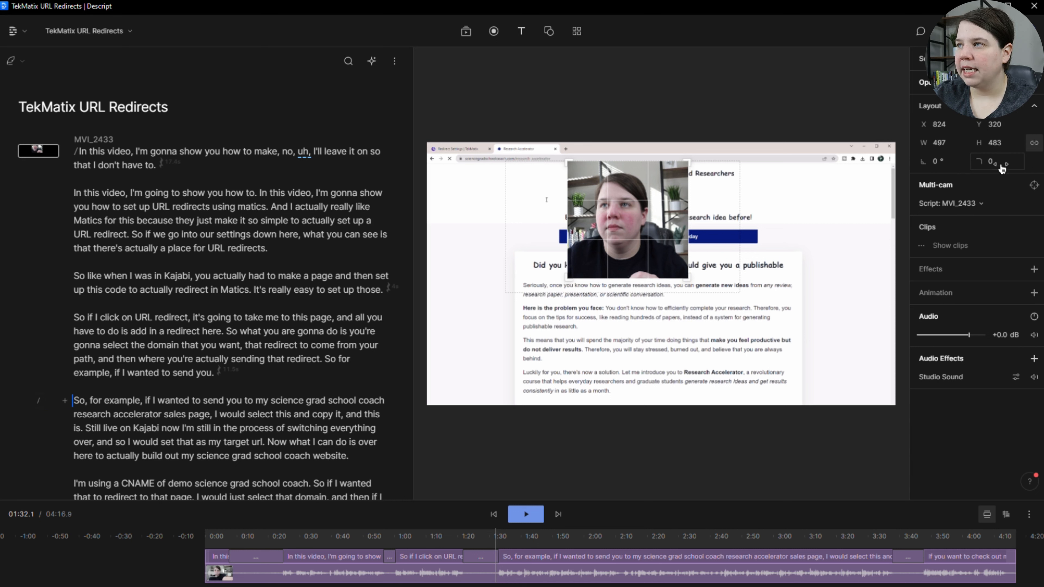
# Round the camera layer's corners to 459 so it forms a circle and tighten its crop to about 466 × 467
pyautogui.moveTo(993, 167); pyautogui.dragTo(469, 161)
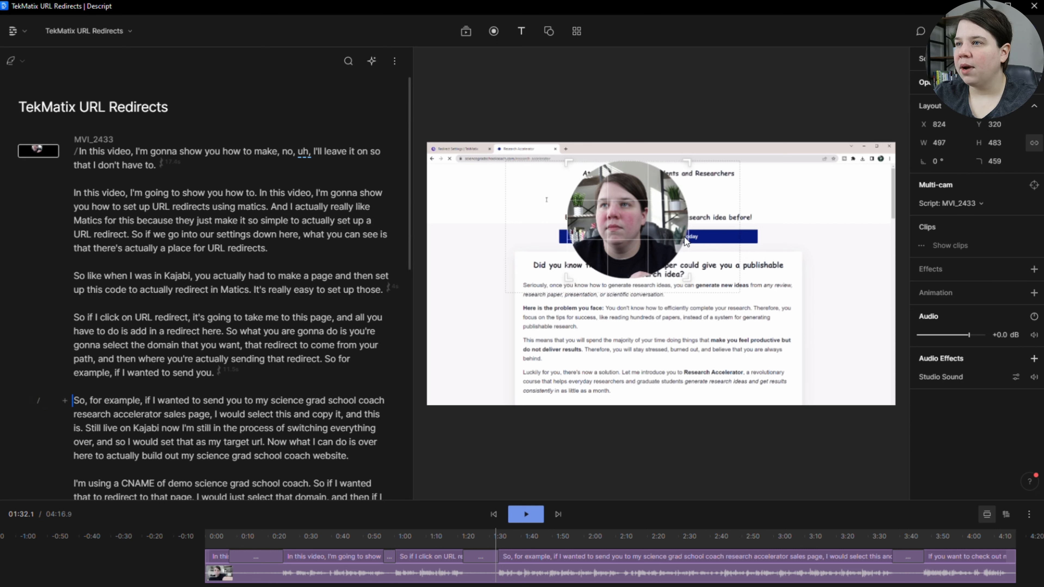
pyautogui.moveTo(691, 225); pyautogui.dragTo(679, 226)
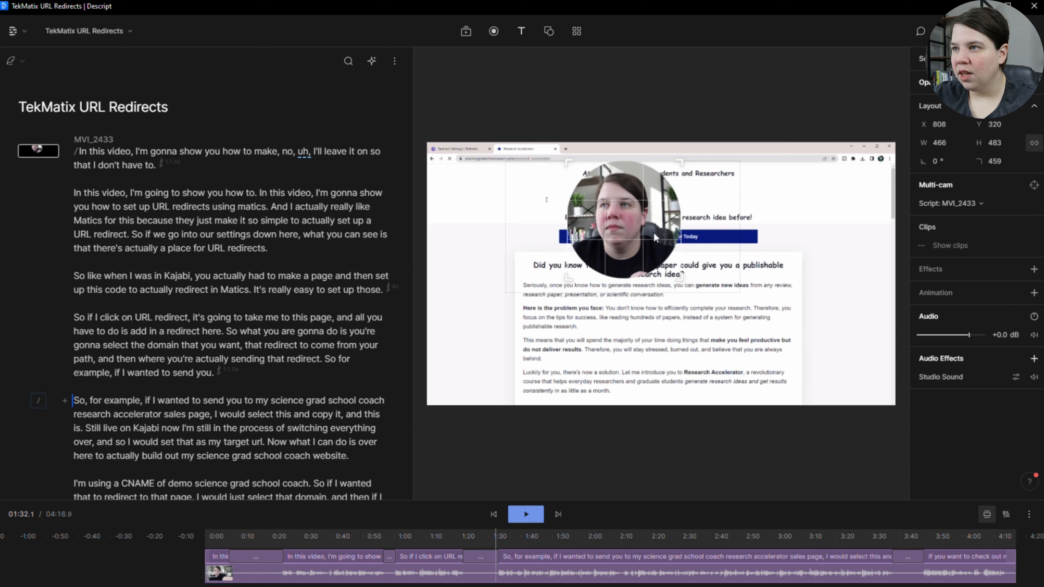
pyautogui.moveTo(612, 279); pyautogui.dragTo(612, 278)
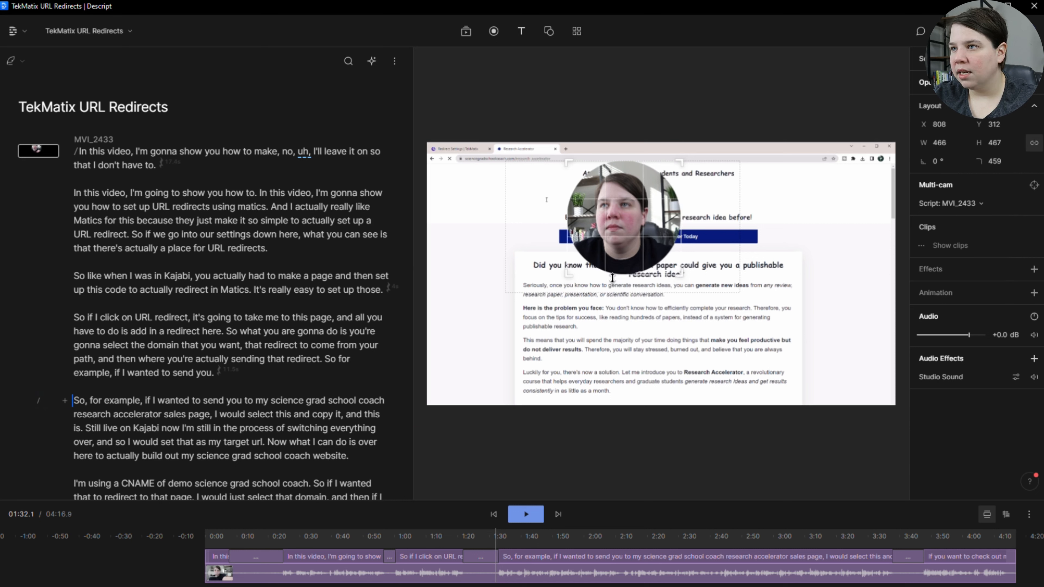
pyautogui.rightClick(614, 245)
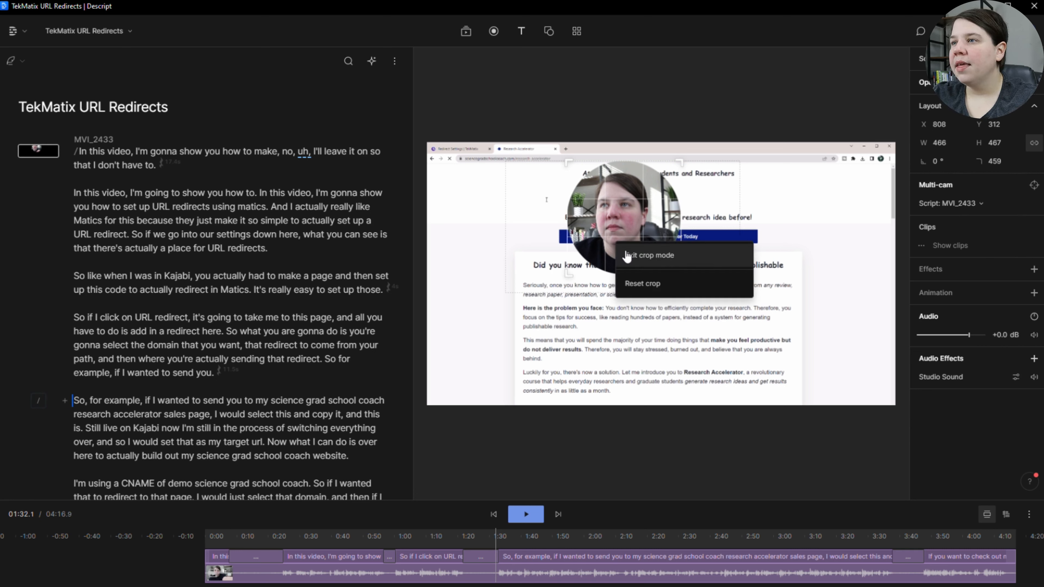
pyautogui.click(625, 254)
# Scale down the circular camera layer and place it in the canvas's upper-right corner over the screen recording
pyautogui.moveTo(568, 274); pyautogui.dragTo(593, 249)
pyautogui.moveTo(636, 205); pyautogui.dragTo(849, 186)
pyautogui.moveTo(805, 233); pyautogui.dragTo(823, 213)
pyautogui.click(819, 378)
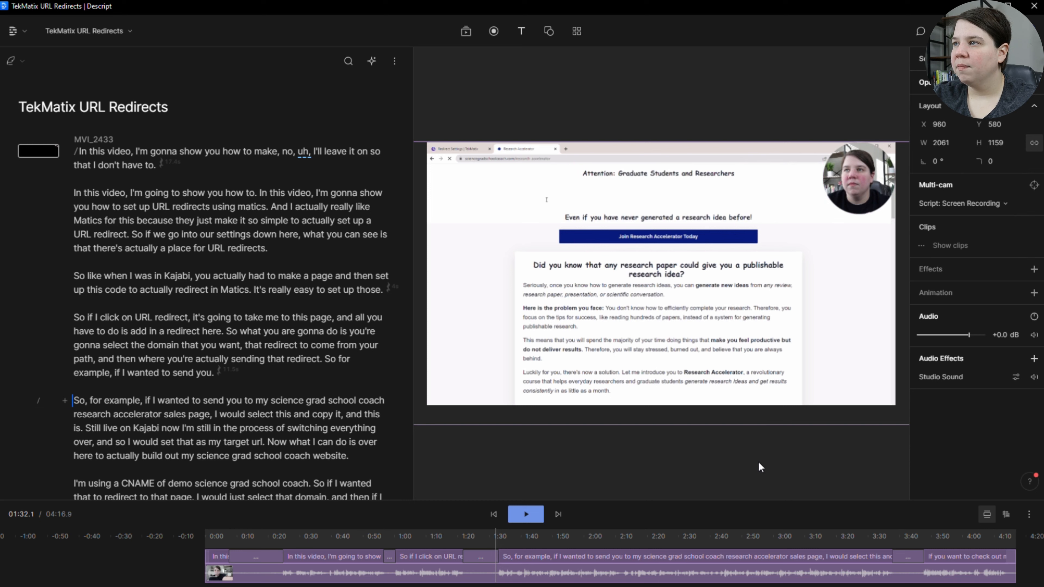
pyautogui.click(751, 472)
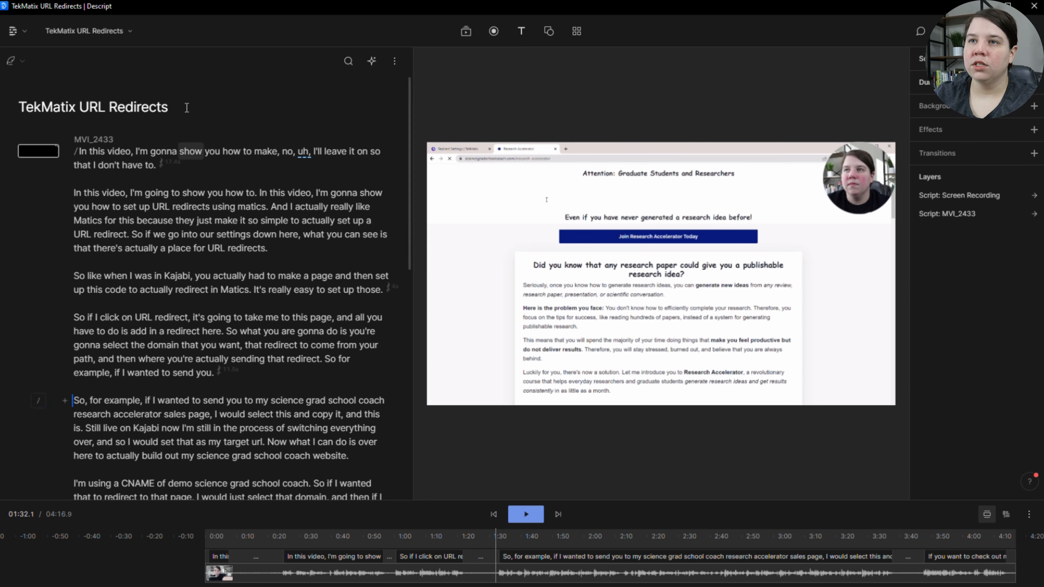
# Select the filler word "uh," in the first paragraph and look through the transcript for other marked filler words
pyautogui.doubleClick(309, 156)
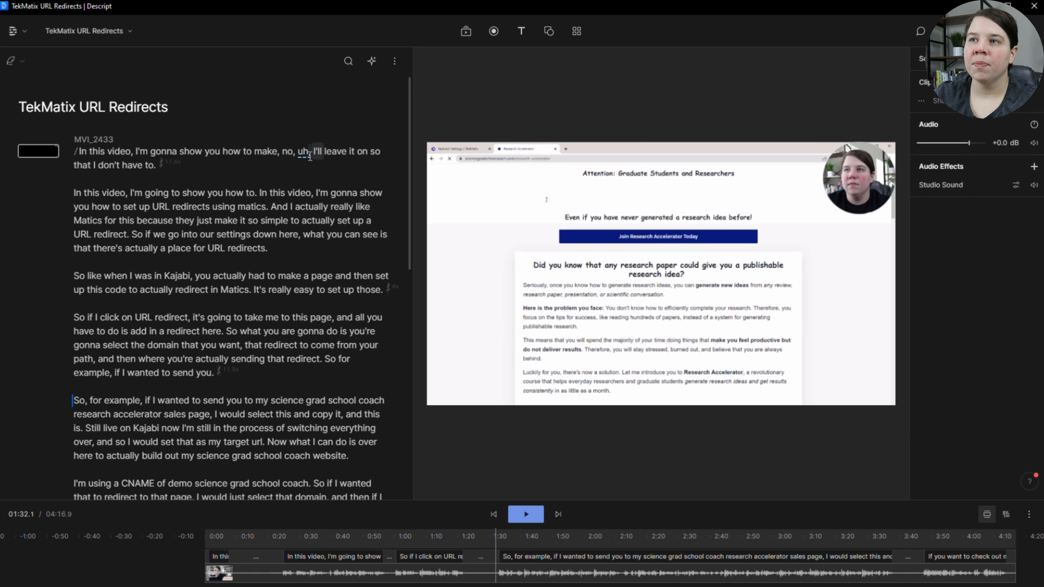
pyautogui.scroll(-5, 300, 156)
pyautogui.scroll(-5, 299, 156)
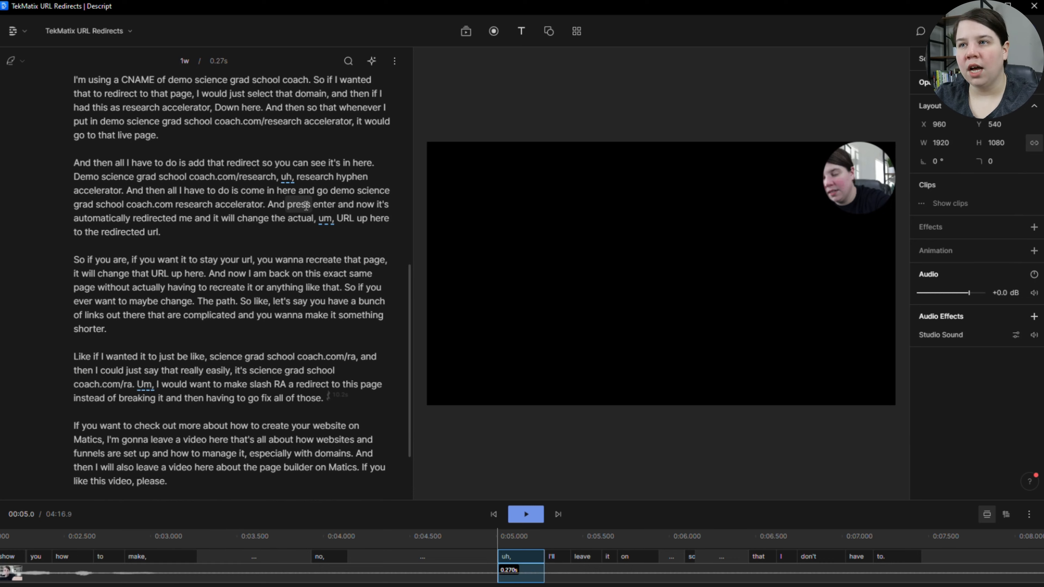
pyautogui.scroll(10, 306, 206)
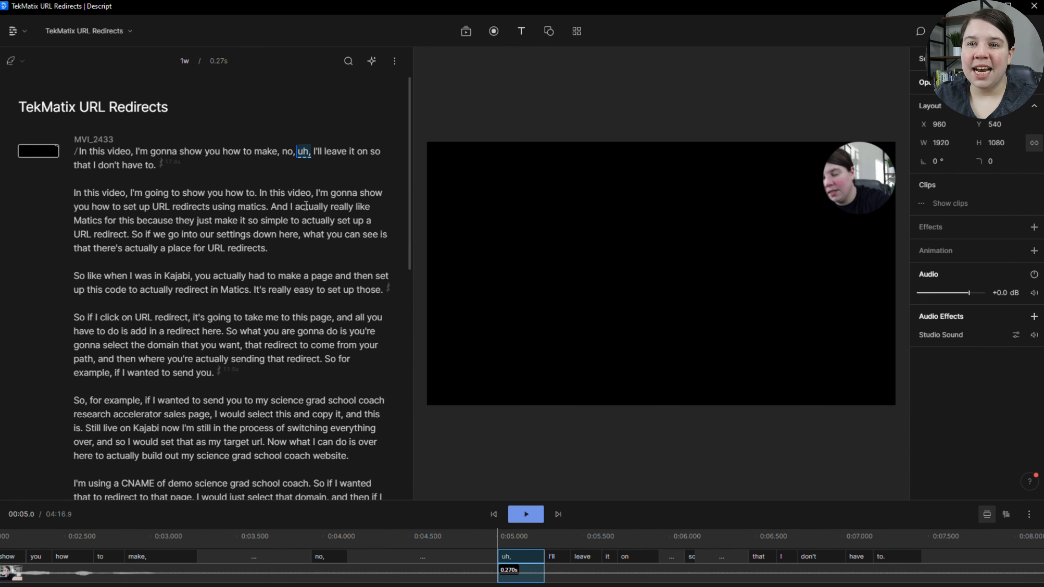
# Find word gaps of 1 s or more in the script and set their shortened length to 0.1 sec
pyautogui.click(372, 61)
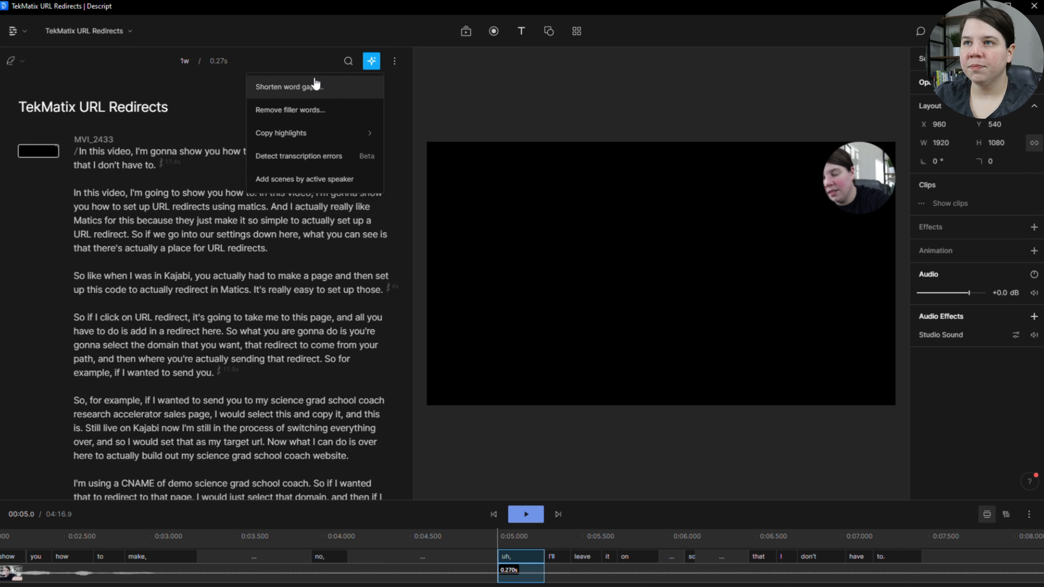
pyautogui.click(306, 86)
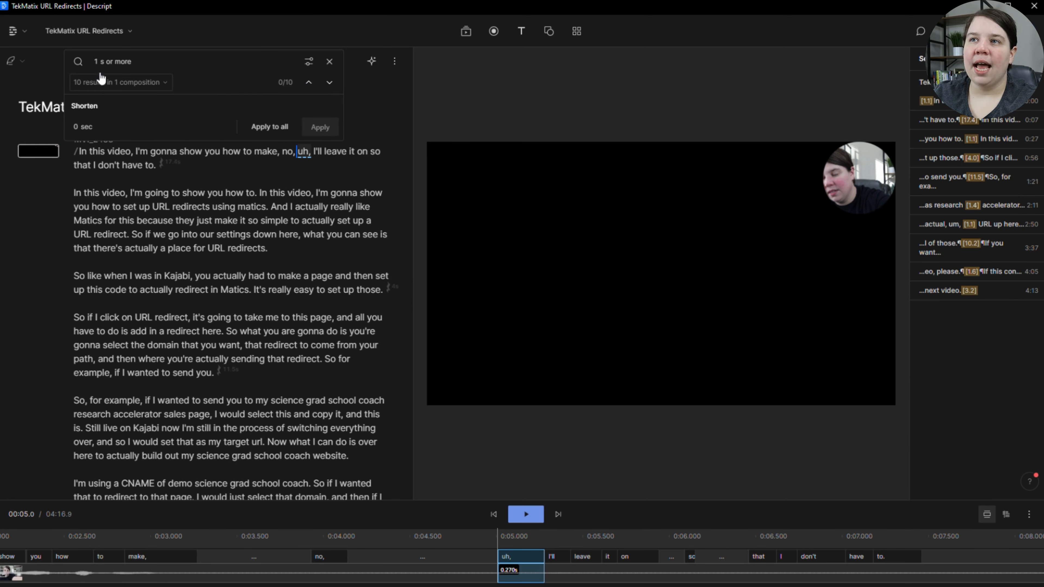
pyautogui.doubleClick(96, 61)
pyautogui.write('0.5')
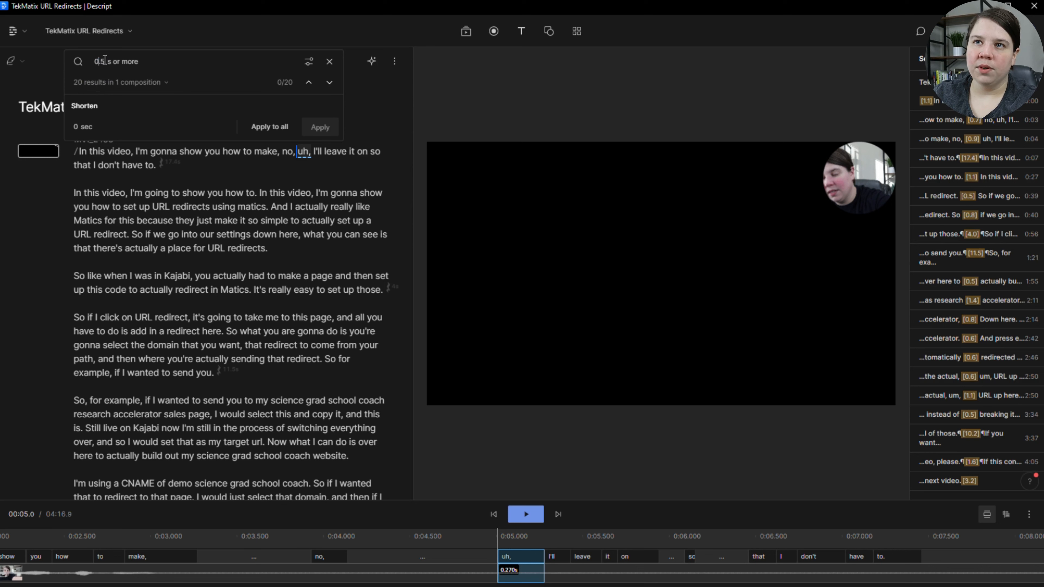
pyautogui.press('BackSpace')
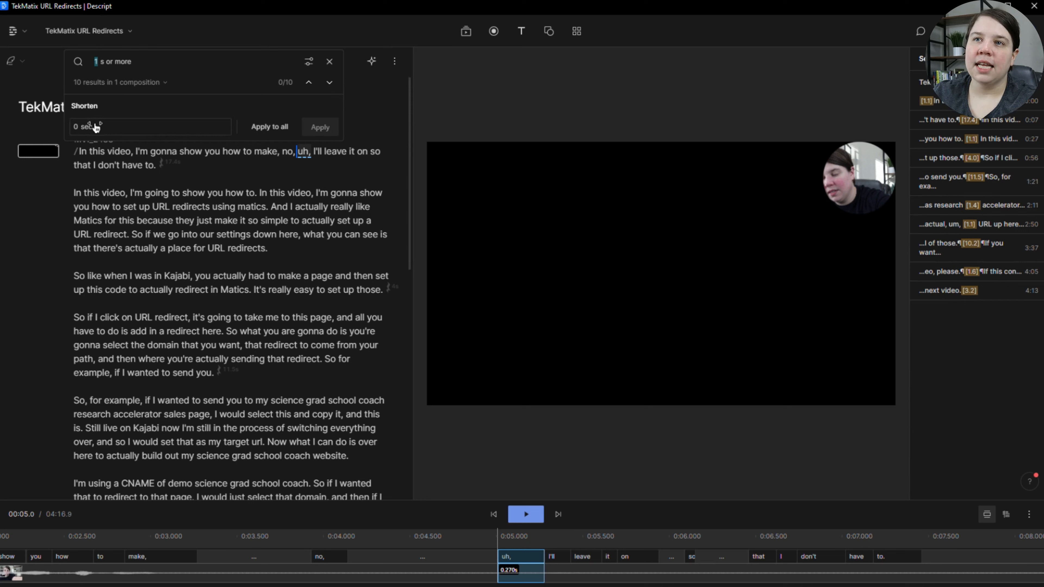
pyautogui.click(76, 125)
pyautogui.click(78, 129)
pyautogui.write('.1')
pyautogui.press('Return')
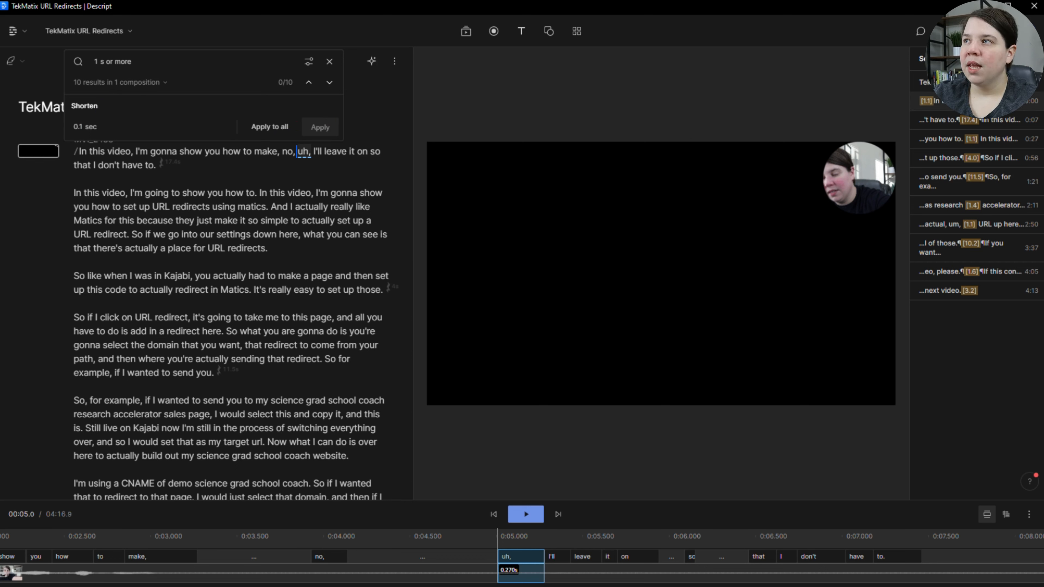
# Preview the first three word gaps found and shorten all of them, closing the search
pyautogui.click(974, 101)
pyautogui.click(953, 120)
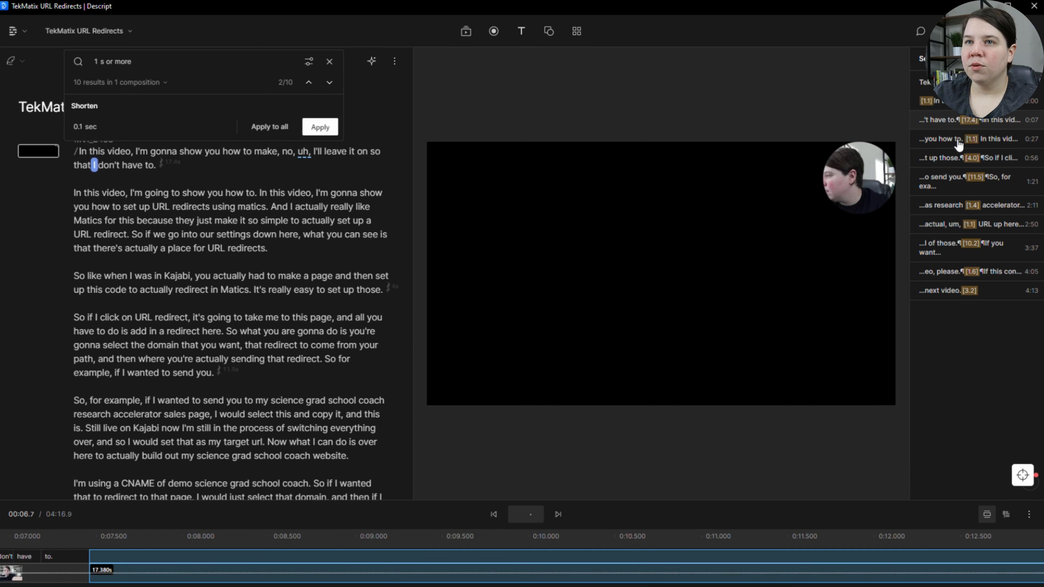
pyautogui.click(958, 142)
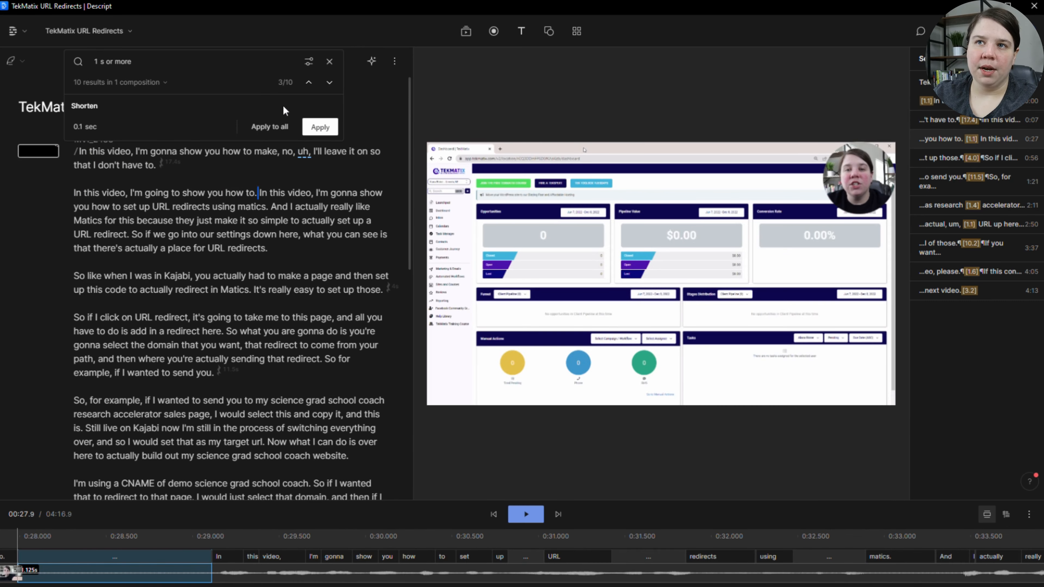
pyautogui.click(279, 128)
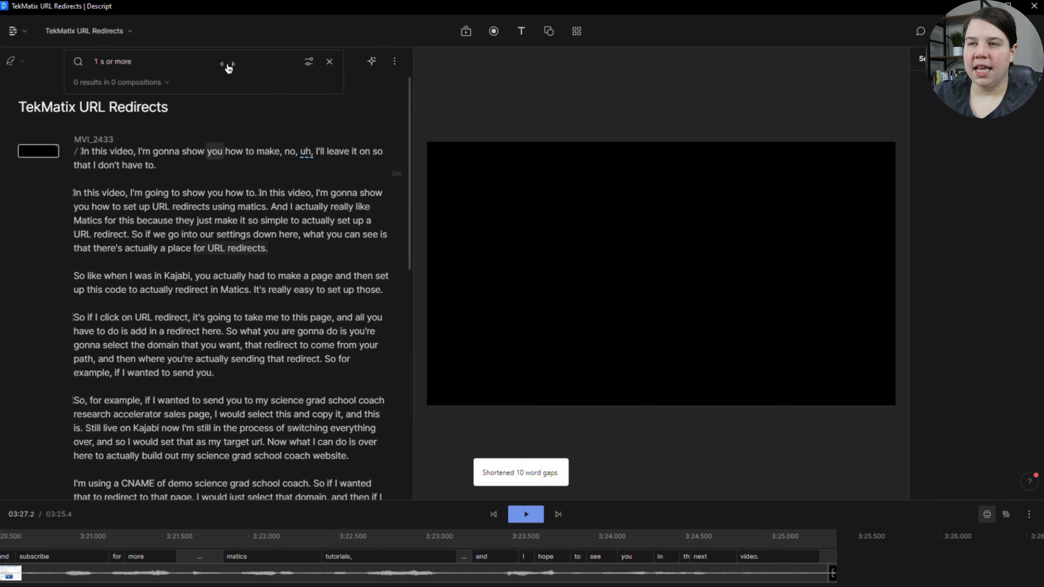
pyautogui.click(329, 62)
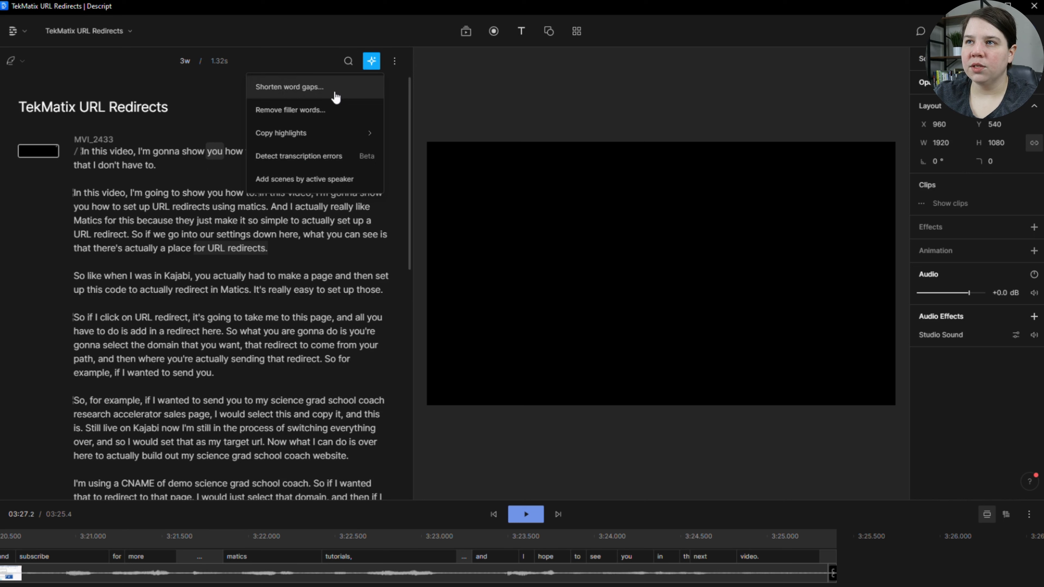
# Remove all "um" and "uh" filler words together with their media, without replacing them with gap clips
pyautogui.click(324, 110)
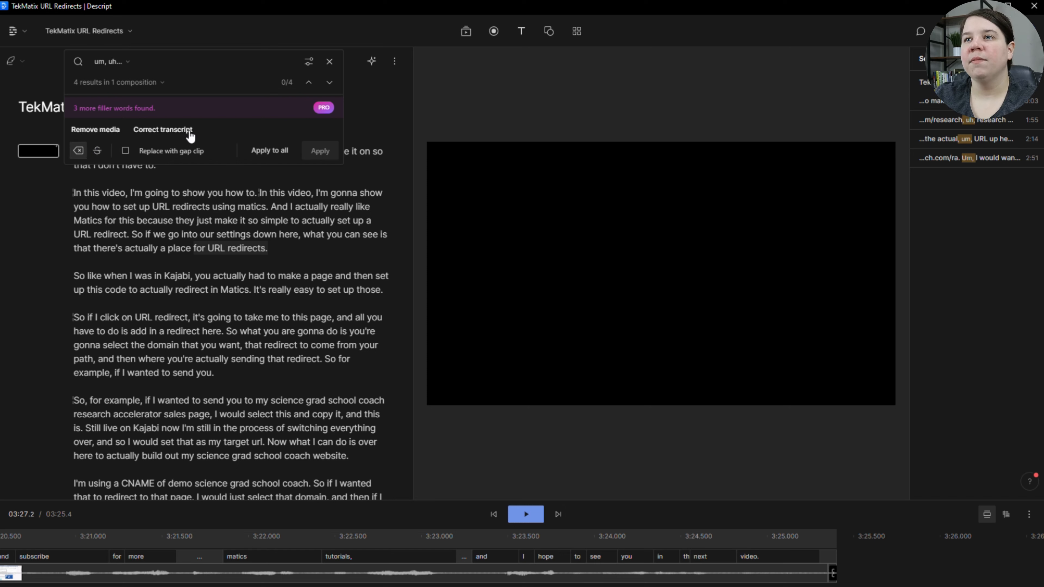
pyautogui.click(180, 130)
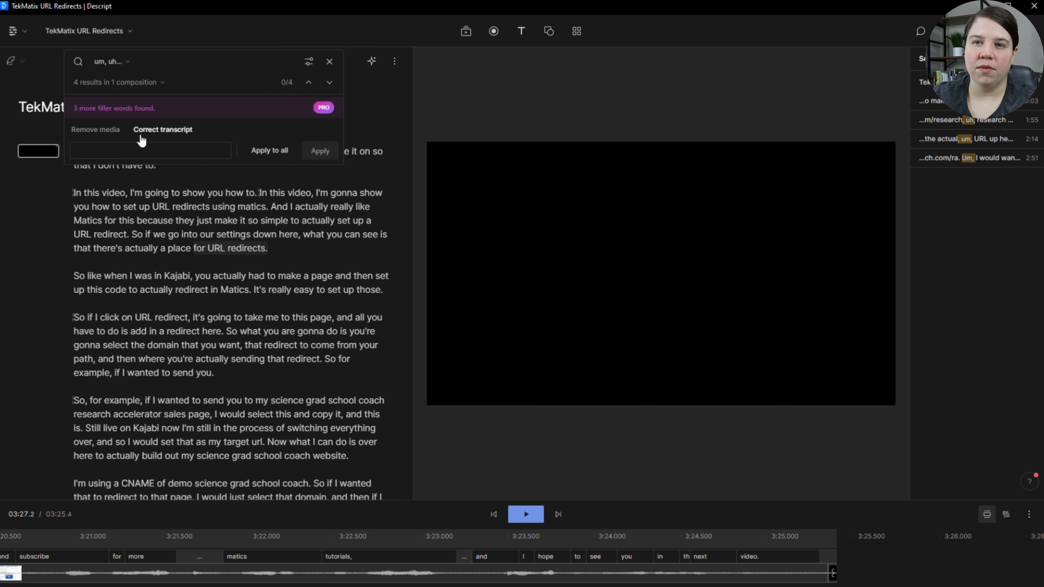
pyautogui.click(99, 131)
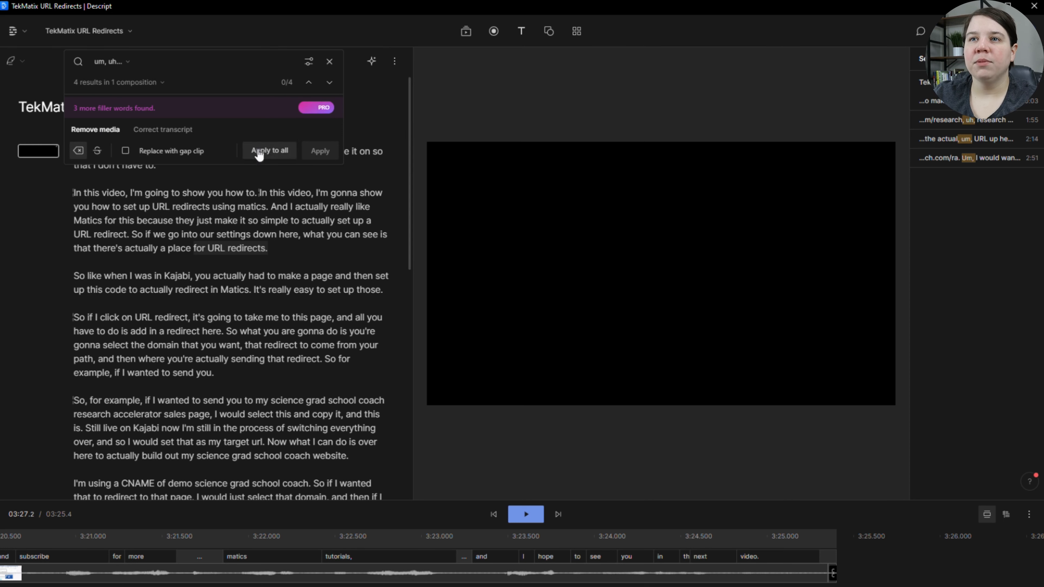
pyautogui.click(269, 151)
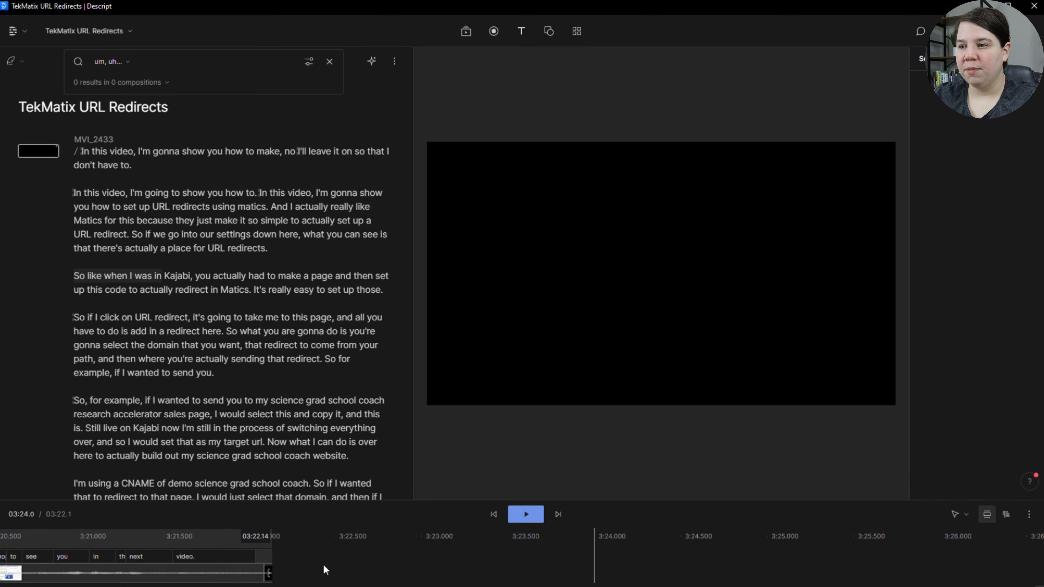
# Enlarge the timeline and examine the clips left by the gap and filler-word cuts along the whole composition
pyautogui.hscroll(-5, 172, 574)
pyautogui.hscroll(-8, 173, 573)
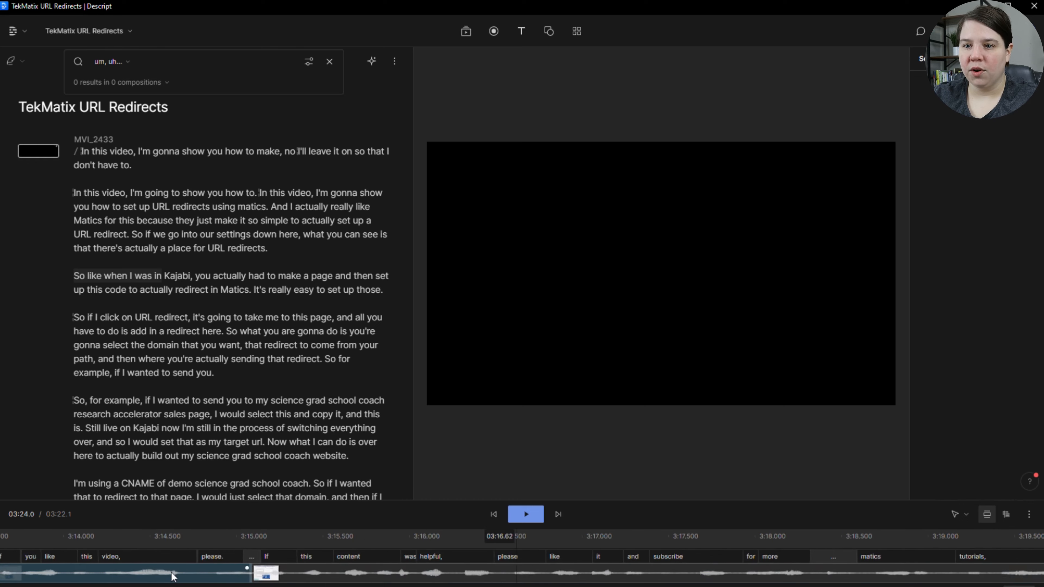
pyautogui.hscroll(-2, 174, 566)
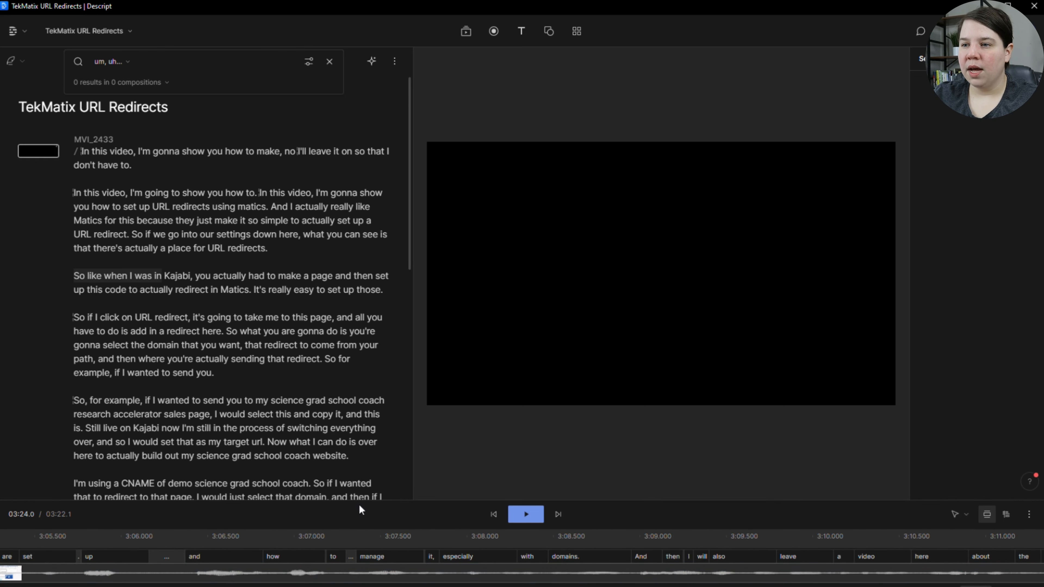
pyautogui.moveTo(359, 501); pyautogui.dragTo(374, 376)
pyautogui.click(383, 510)
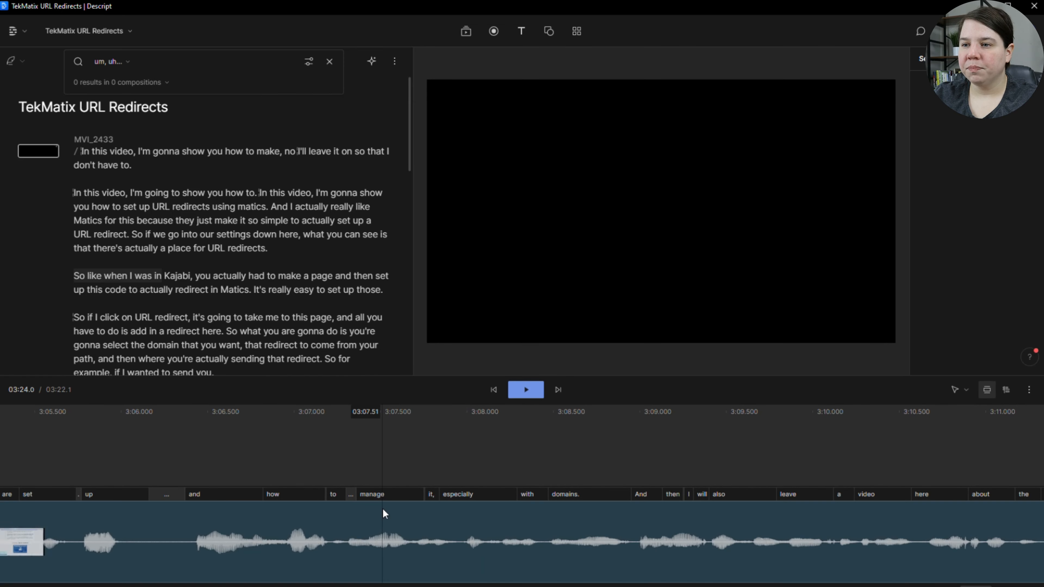
pyautogui.scroll(-10, 382, 515)
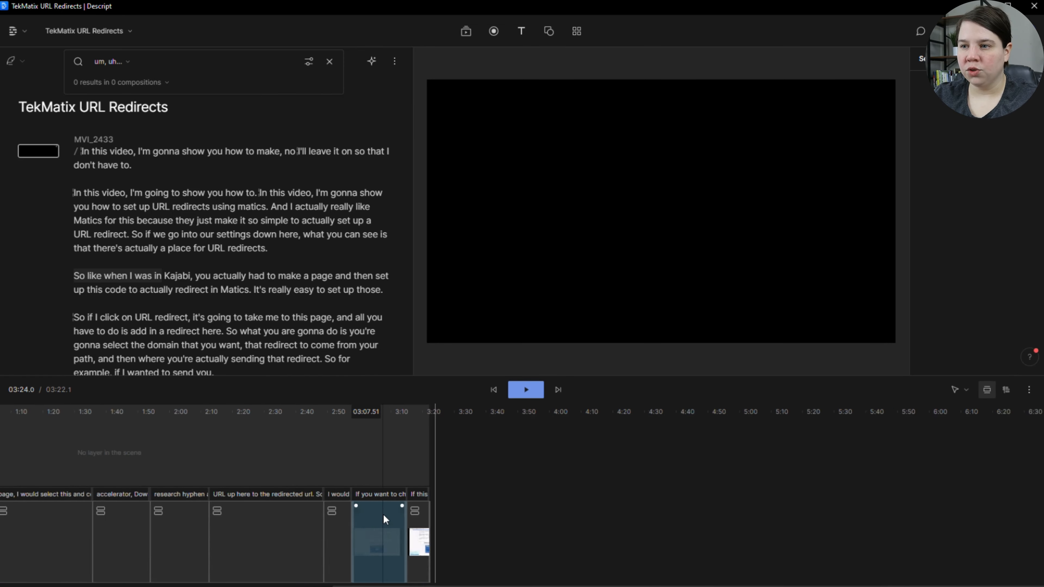
pyautogui.click(273, 535)
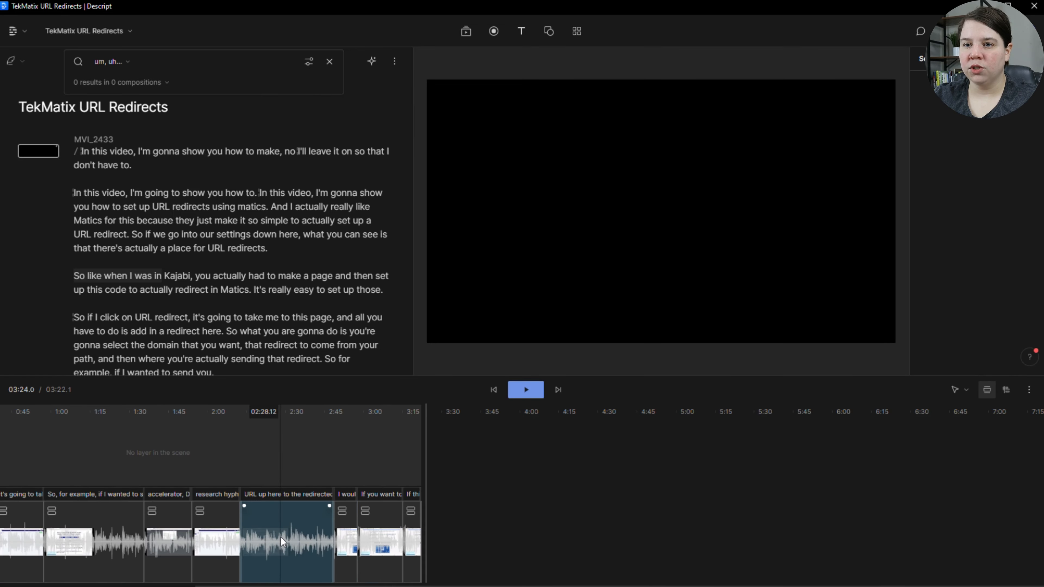
pyautogui.hscroll(-5, 280, 536)
pyautogui.click(281, 537)
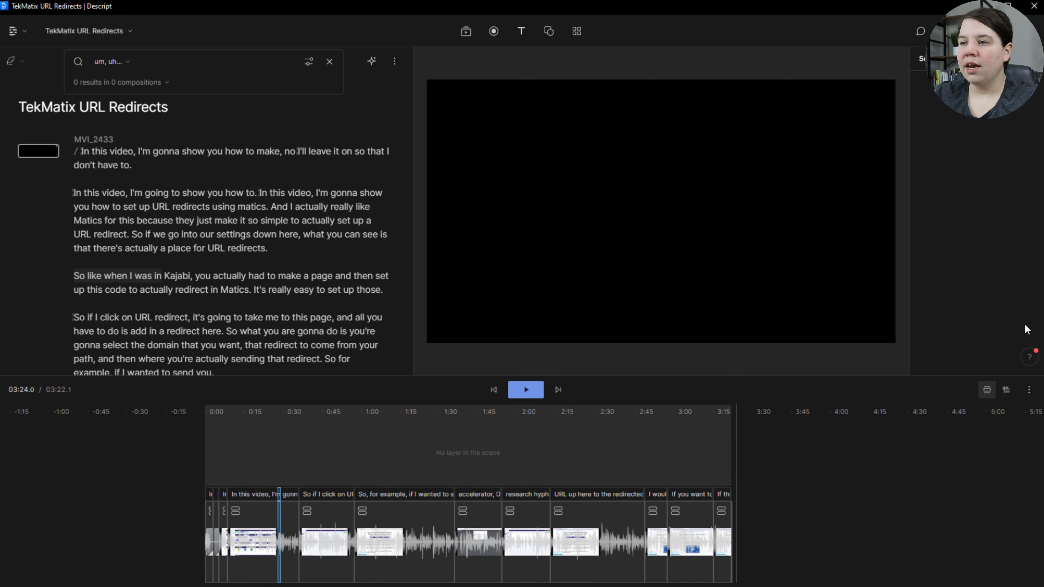
pyautogui.click(1006, 389)
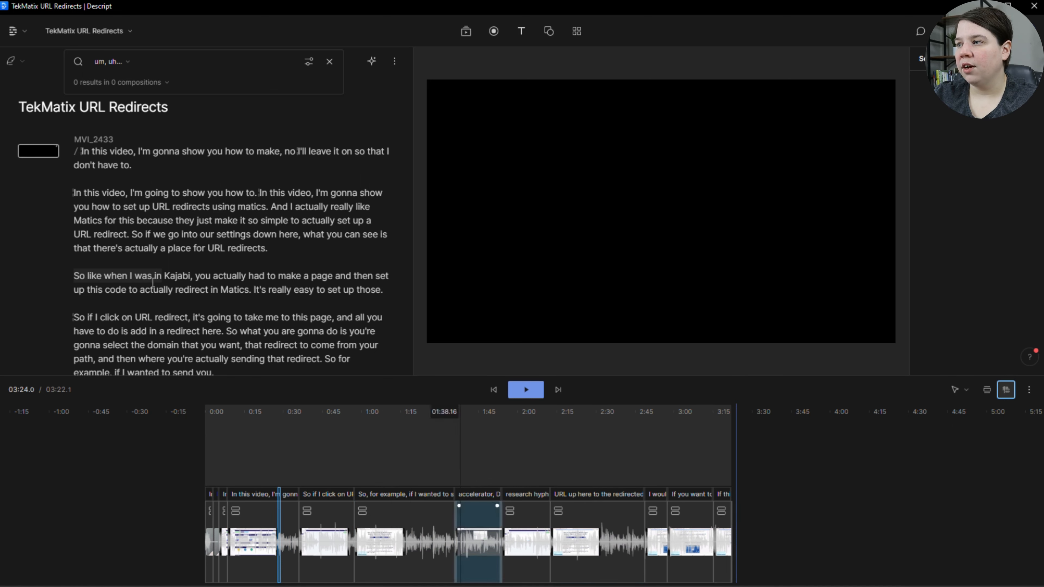
pyautogui.click(987, 389)
pyautogui.moveTo(561, 375); pyautogui.dragTo(559, 451)
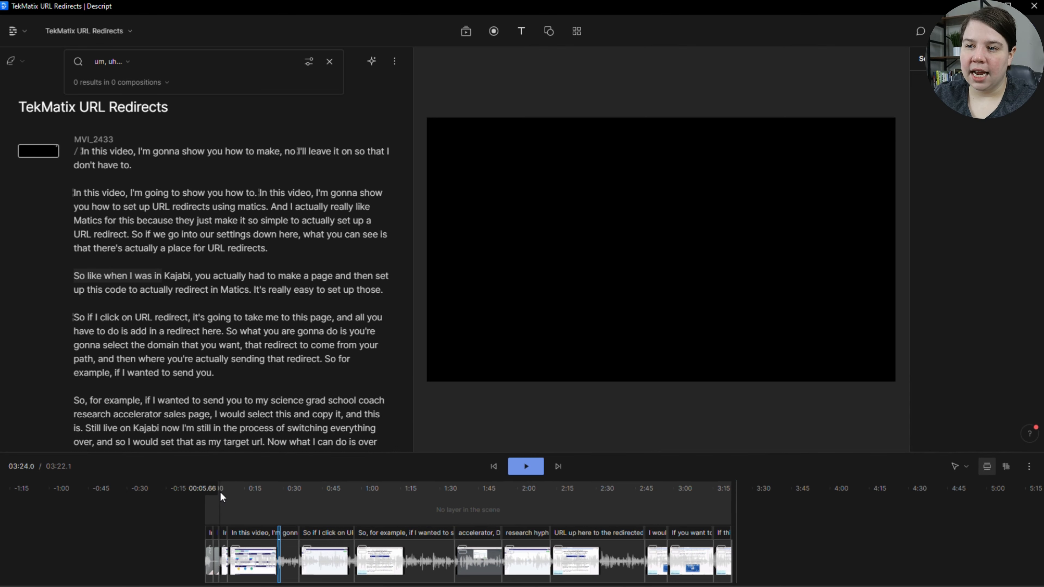
# Delete the tiny wordless clip at the very start of the timeline
pyautogui.click(200, 490)
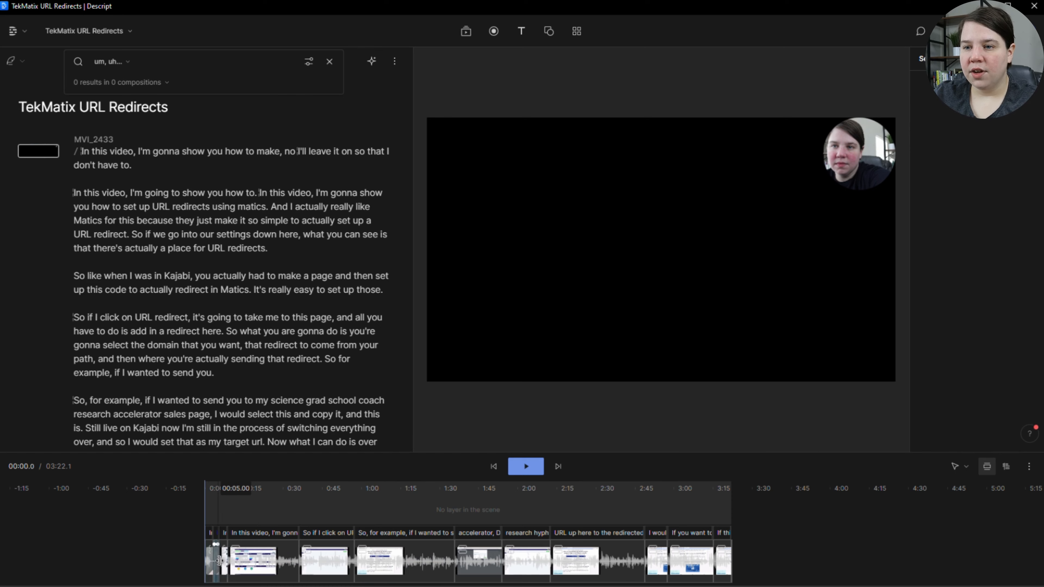
pyautogui.scroll(5, 218, 562)
pyautogui.hscroll(-10, 221, 566)
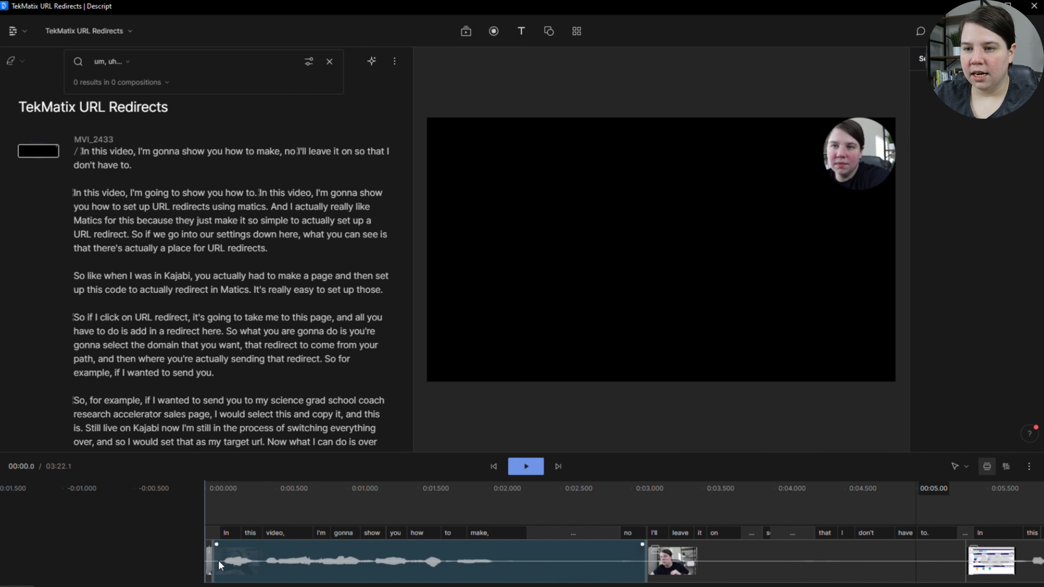
pyautogui.click(208, 566)
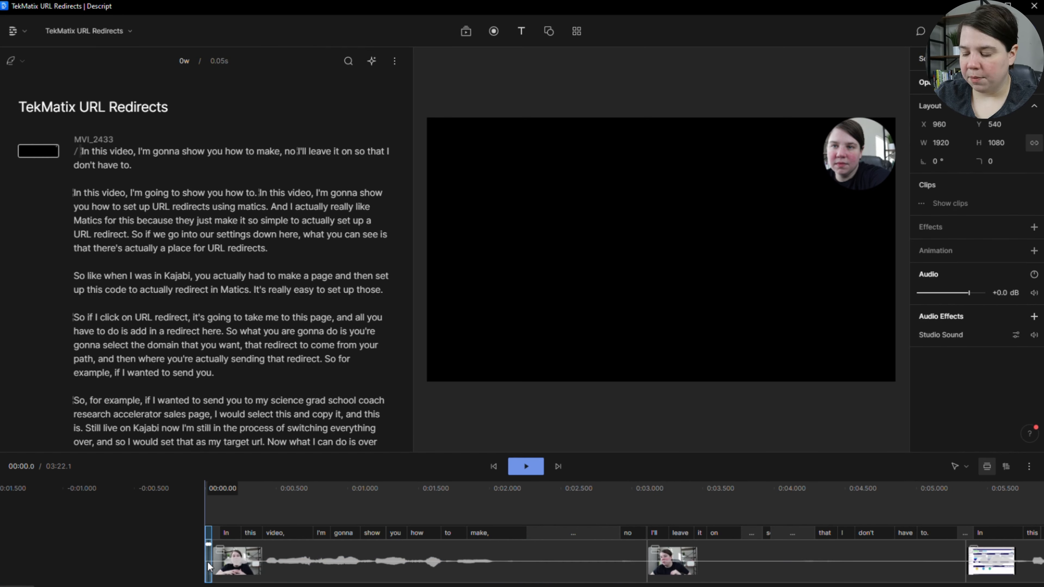
pyautogui.press('Delete')
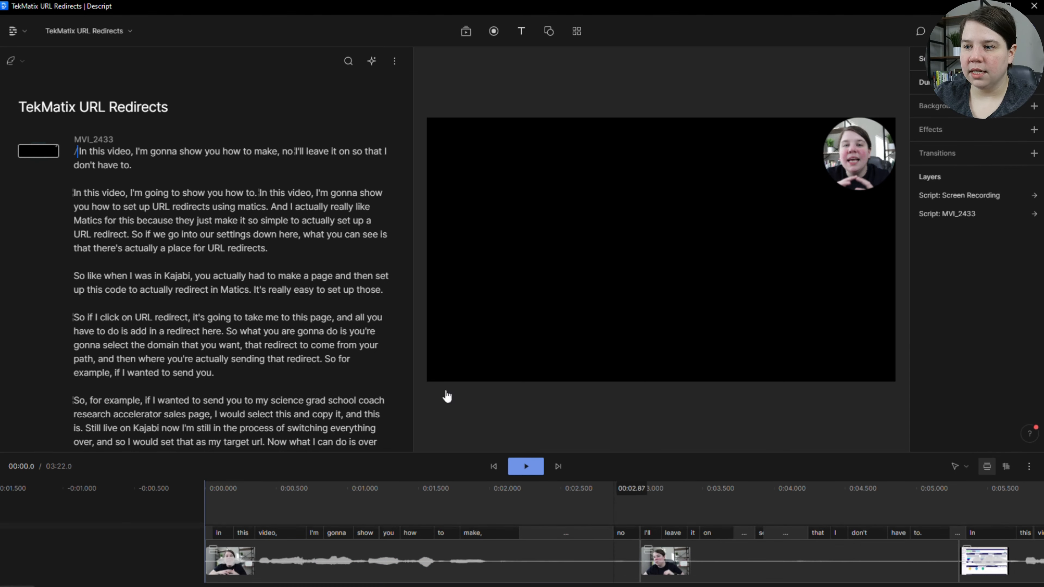
# Delete the false starts at the beginning of the script, up to "In this video, I'm gonna show you how to set up URL redirects"
pyautogui.click(210, 161)
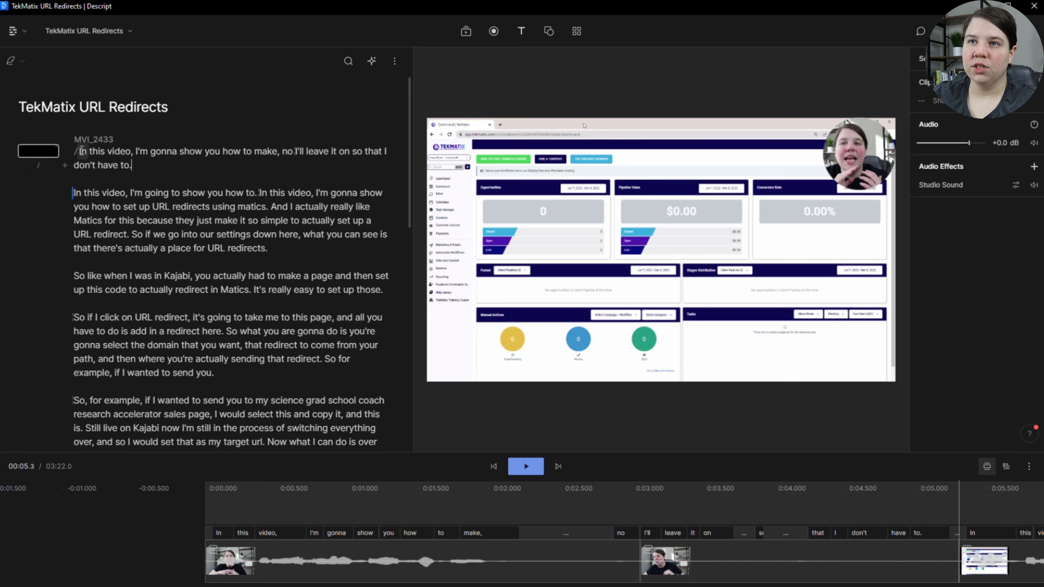
pyautogui.moveTo(78, 152); pyautogui.dragTo(241, 151)
pyautogui.click(86, 192)
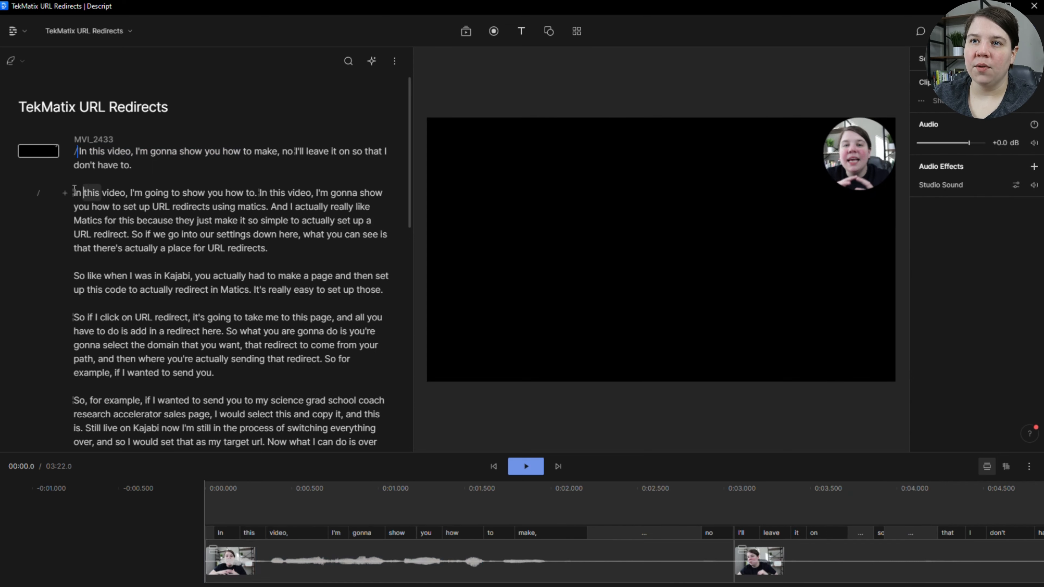
pyautogui.click(247, 192)
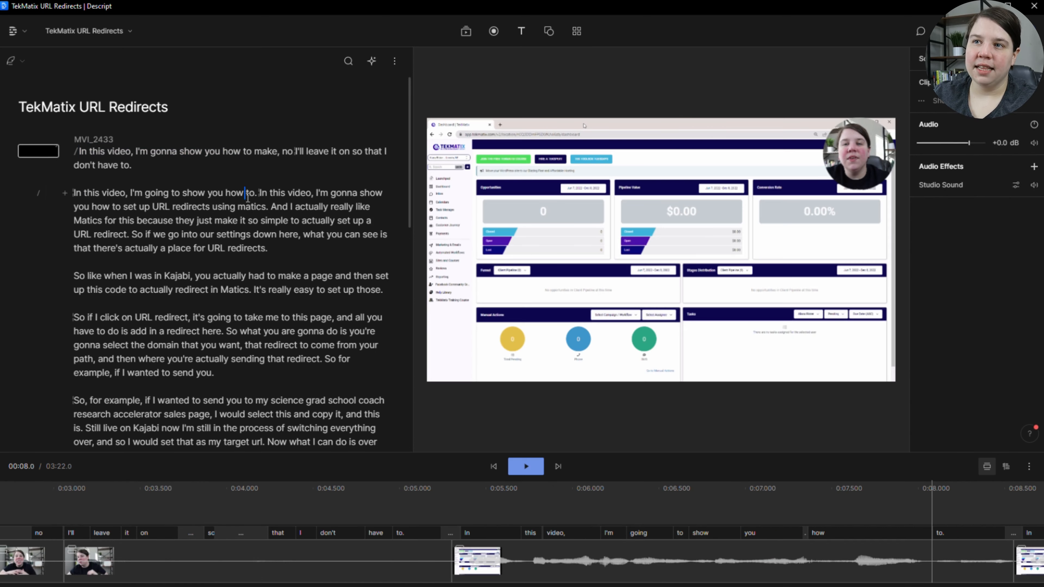
pyautogui.click(275, 192)
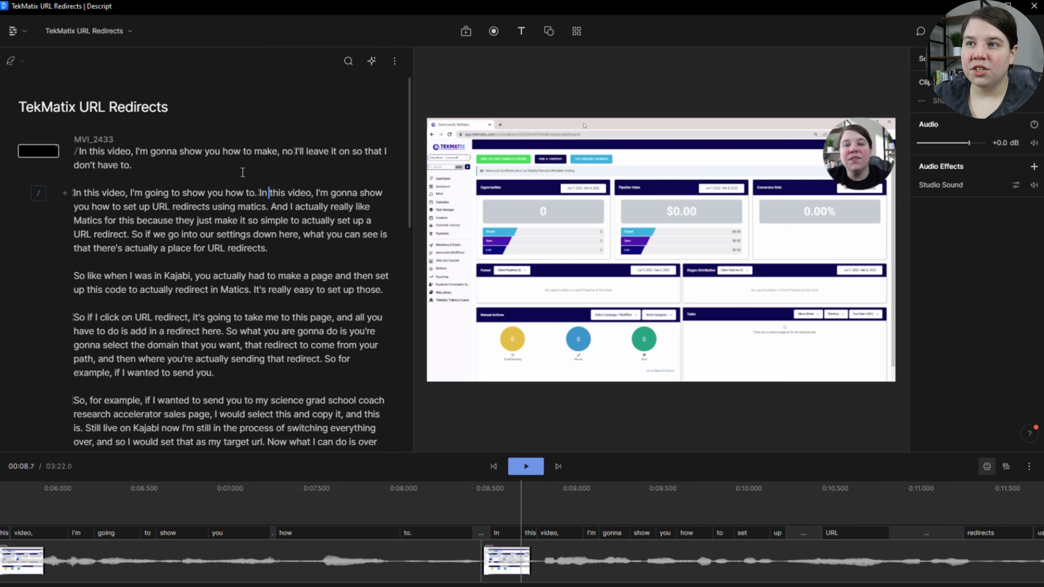
pyautogui.moveTo(257, 193); pyautogui.dragTo(82, 151)
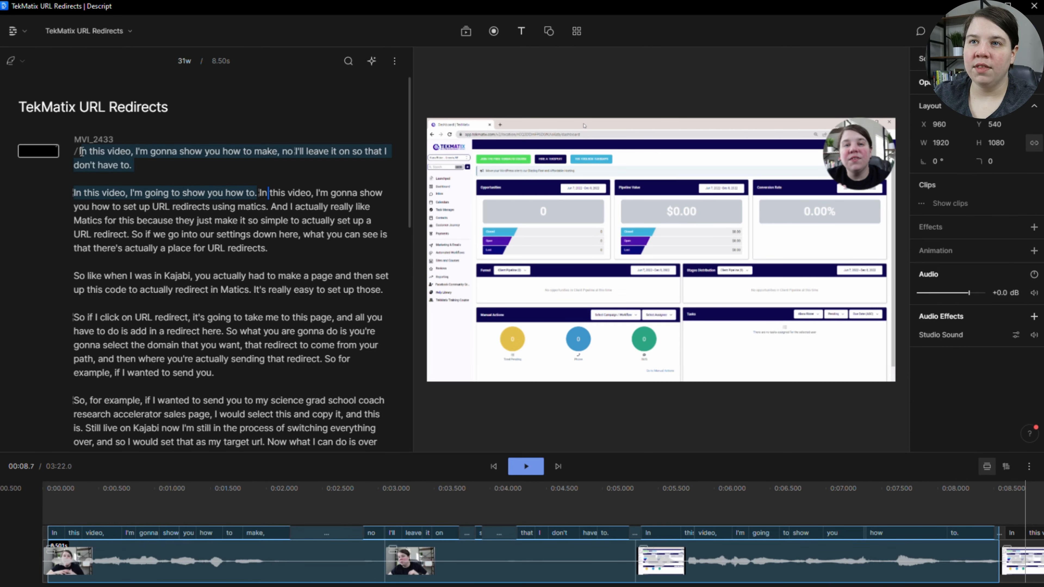
pyautogui.press('BackSpace')
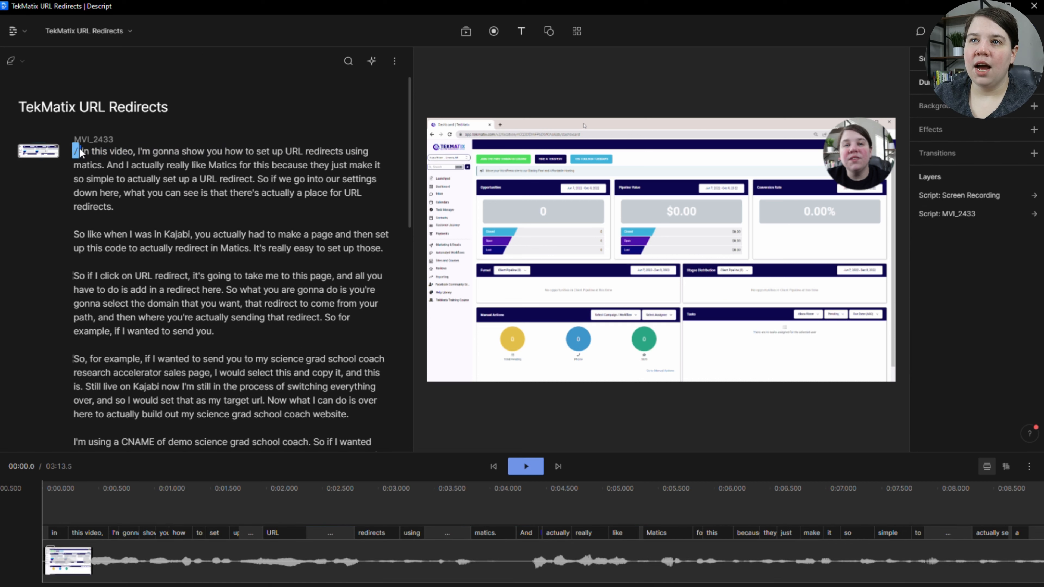
# Play the opening sentence of the composition from the very start through "matics."
pyautogui.click(84, 152)
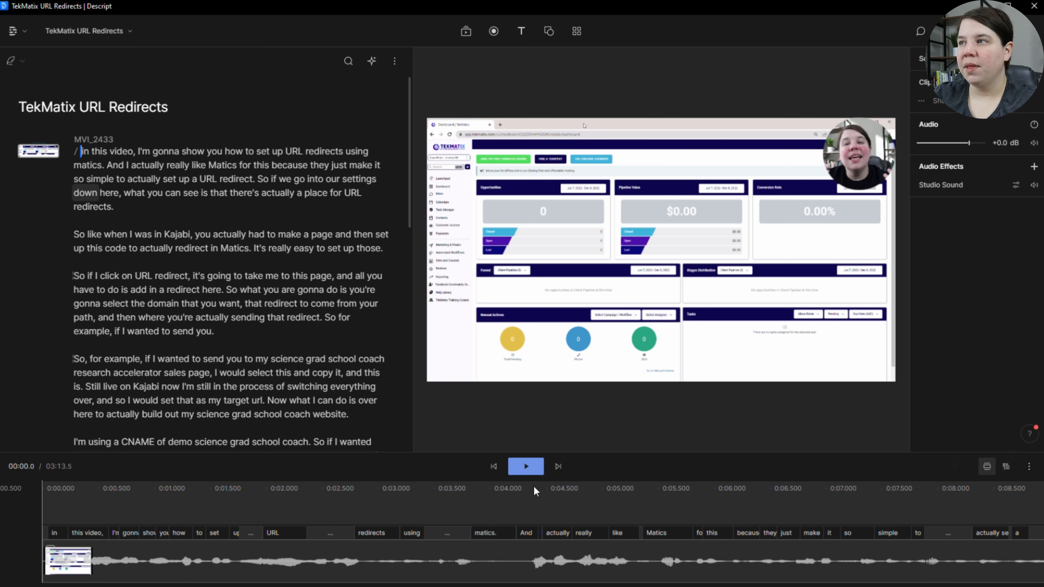
pyautogui.click(527, 469)
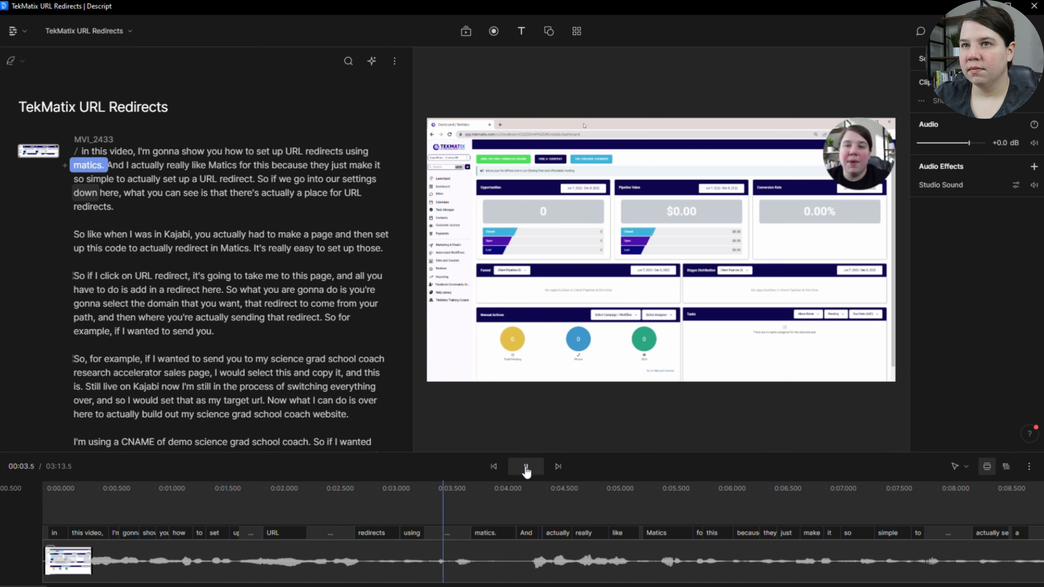
pyautogui.click(527, 468)
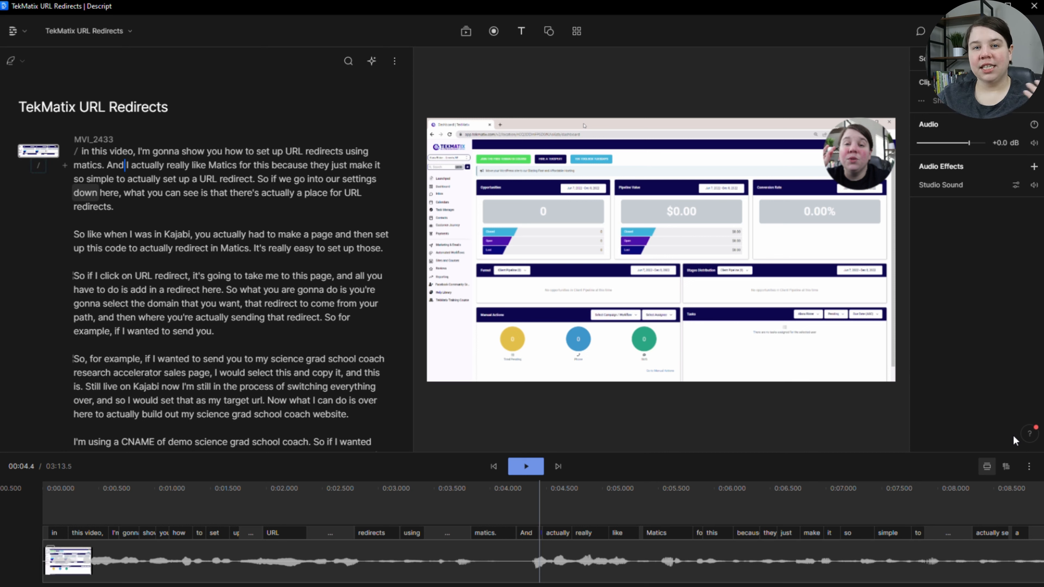
# Set the playback speed to 1.5x and play on from "And I actually really like Matics"
pyautogui.click(1030, 467)
pyautogui.moveTo(958, 547)
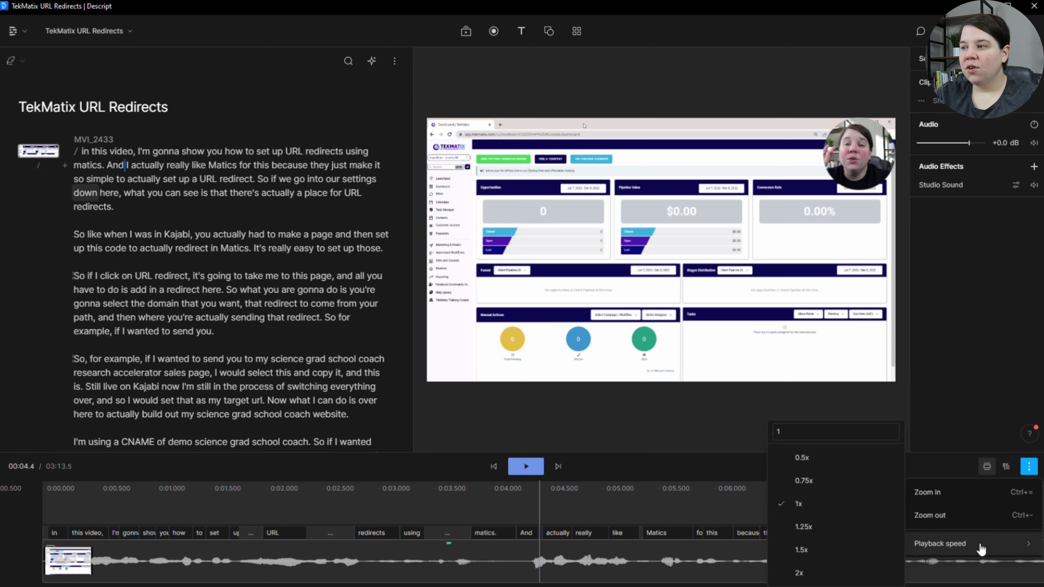
pyautogui.click(802, 551)
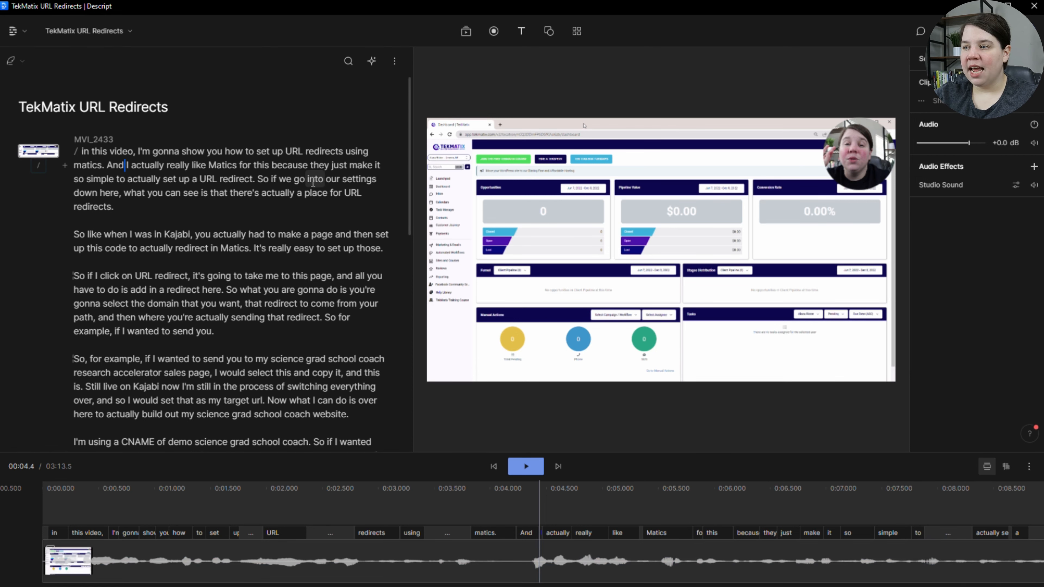
pyautogui.click(110, 165)
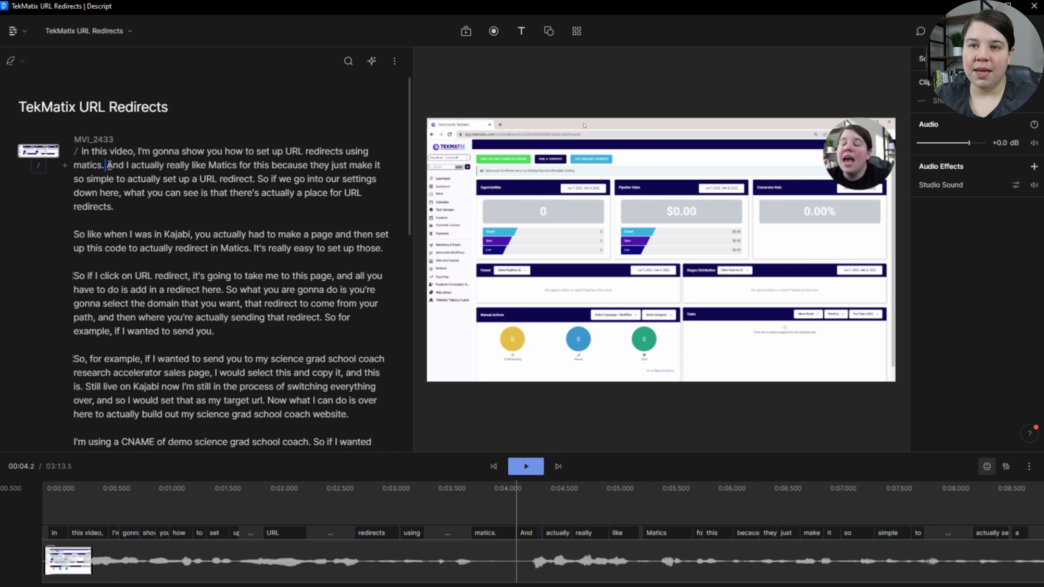
pyautogui.press('space')
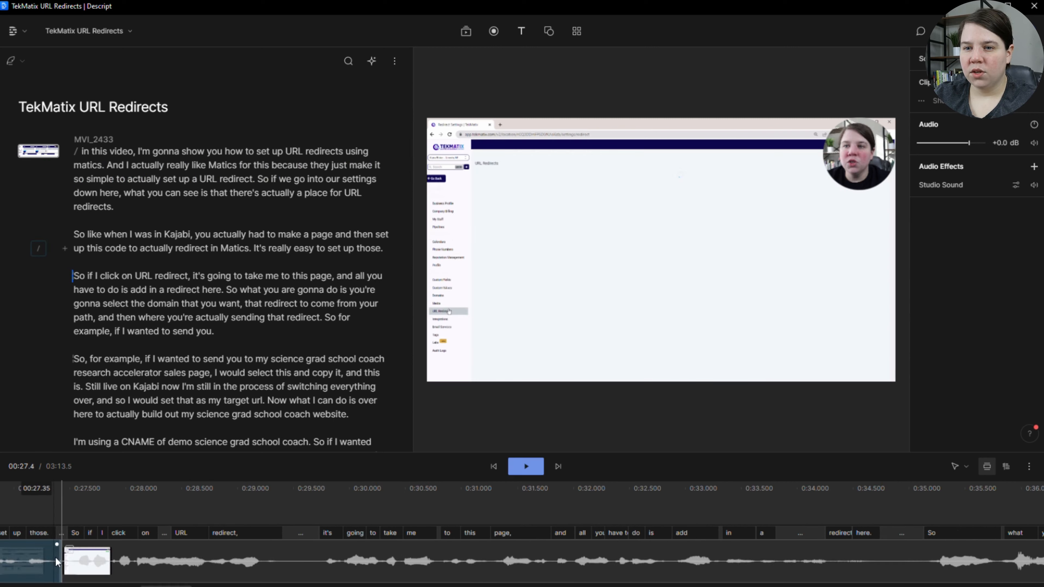
# Extend the end of the clip before "So if I click on URL redirect" by about 0.6 seconds and play across the cut
pyautogui.click(64, 558)
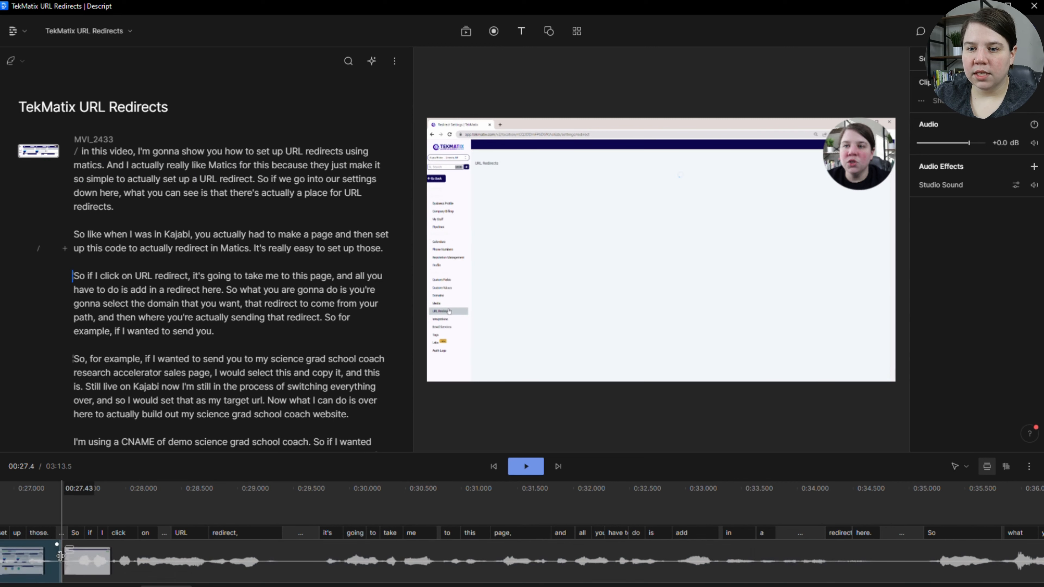
pyautogui.moveTo(64, 557); pyautogui.dragTo(128, 557)
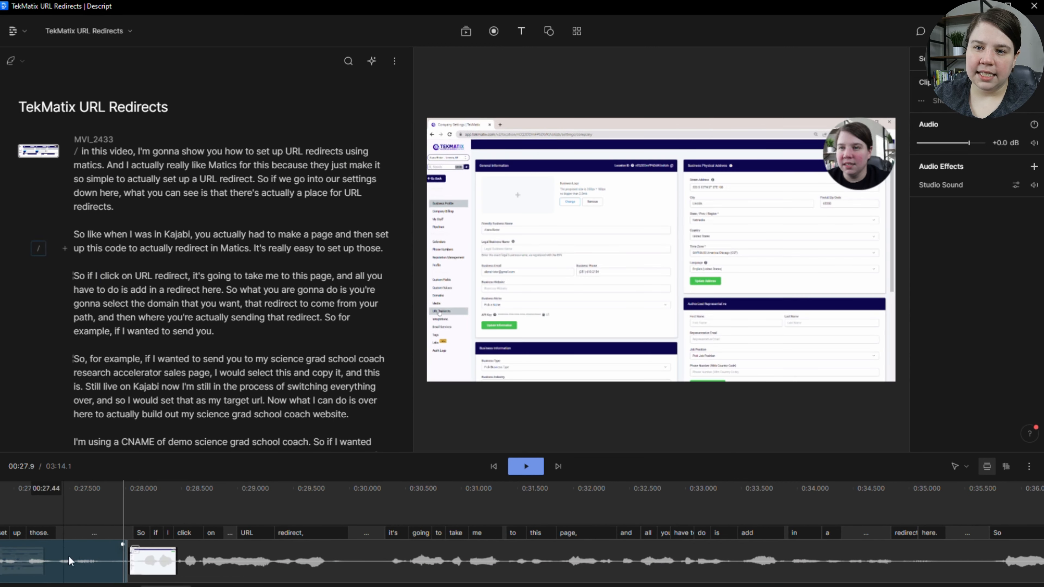
pyautogui.click(336, 249)
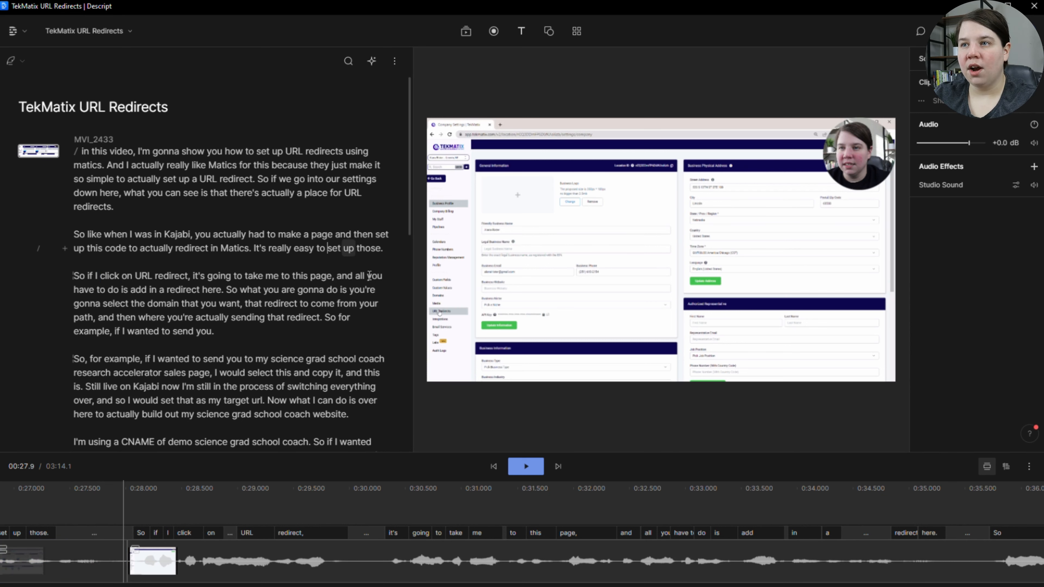
pyautogui.press('space')
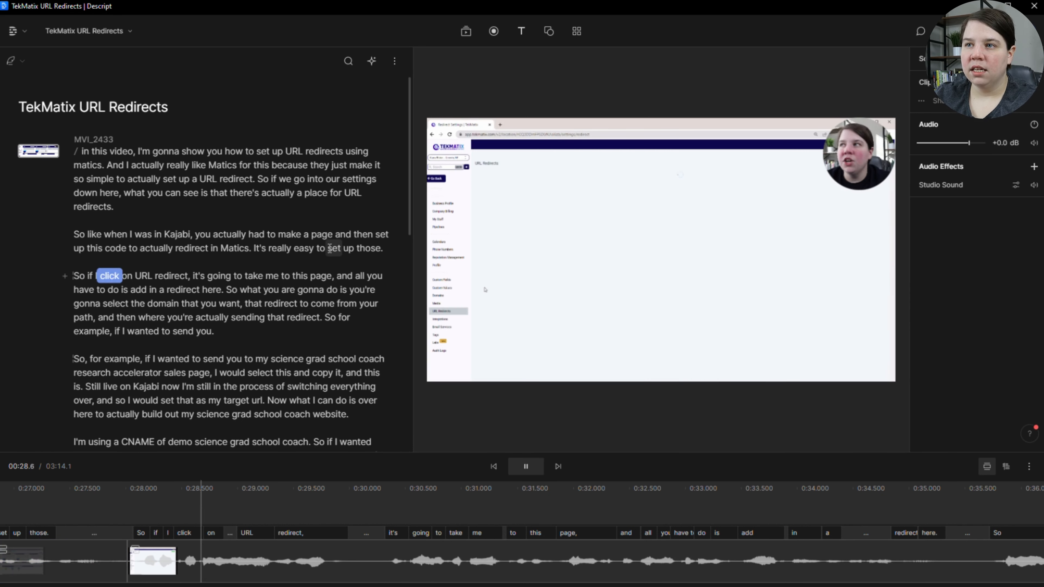
pyautogui.press('space')
# Replay the transition after "set up those" and trim the extended clip's end back by about 0.2 seconds
pyautogui.click(381, 249)
pyautogui.press('space')
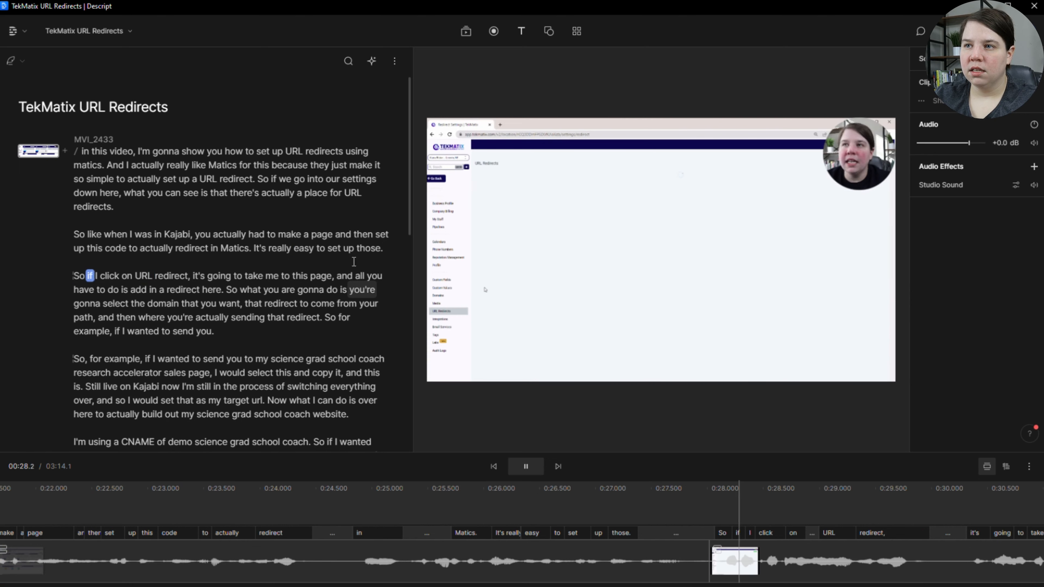
pyautogui.press('space')
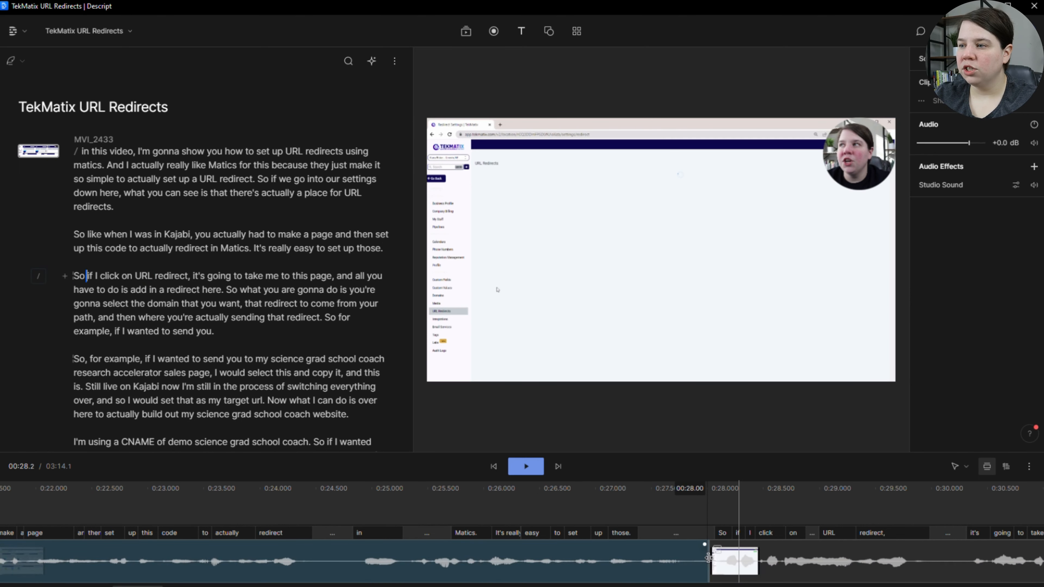
pyautogui.moveTo(707, 558); pyautogui.dragTo(696, 558)
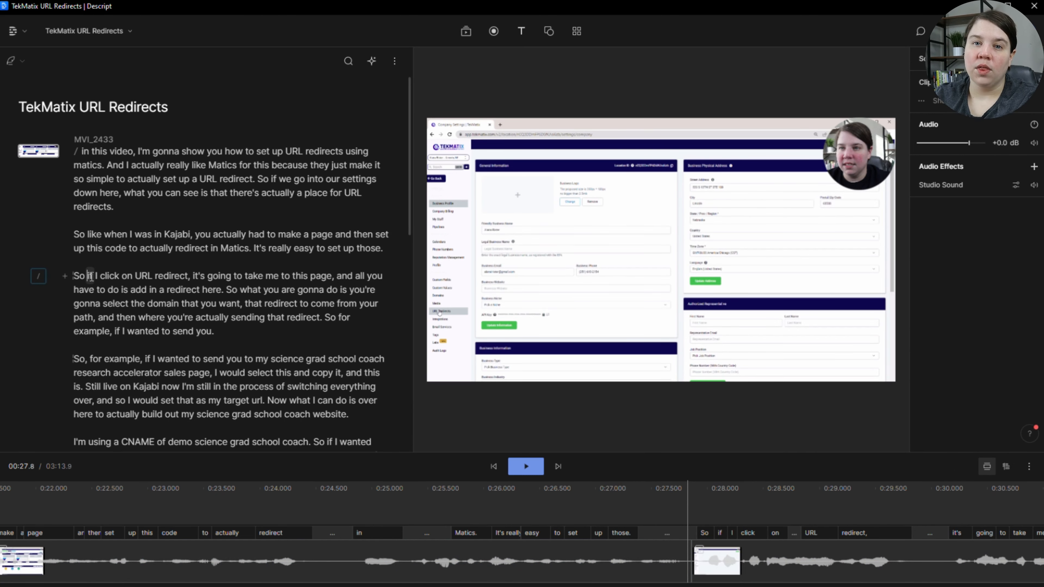
pyautogui.click(379, 251)
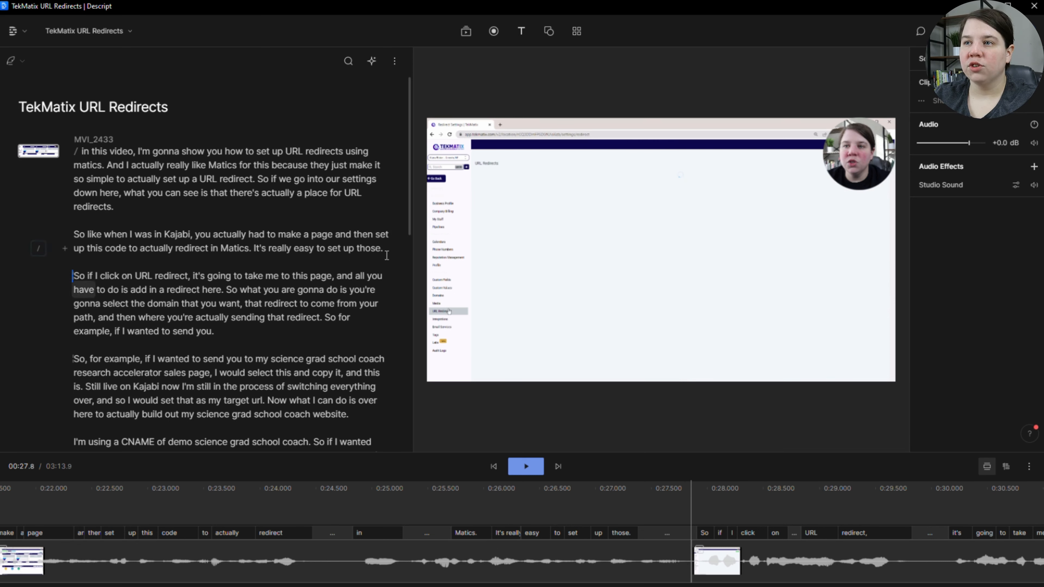
# Correct the transcript word "those." at the end of the Kajabi paragraph to "those redirects." without altering the media
pyautogui.click(20, 62)
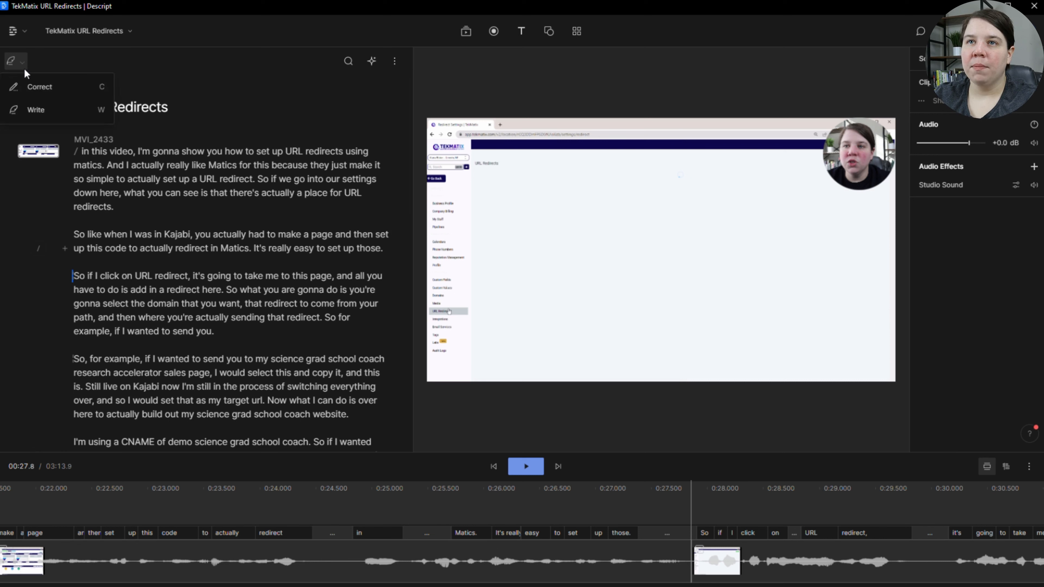
pyautogui.click(26, 87)
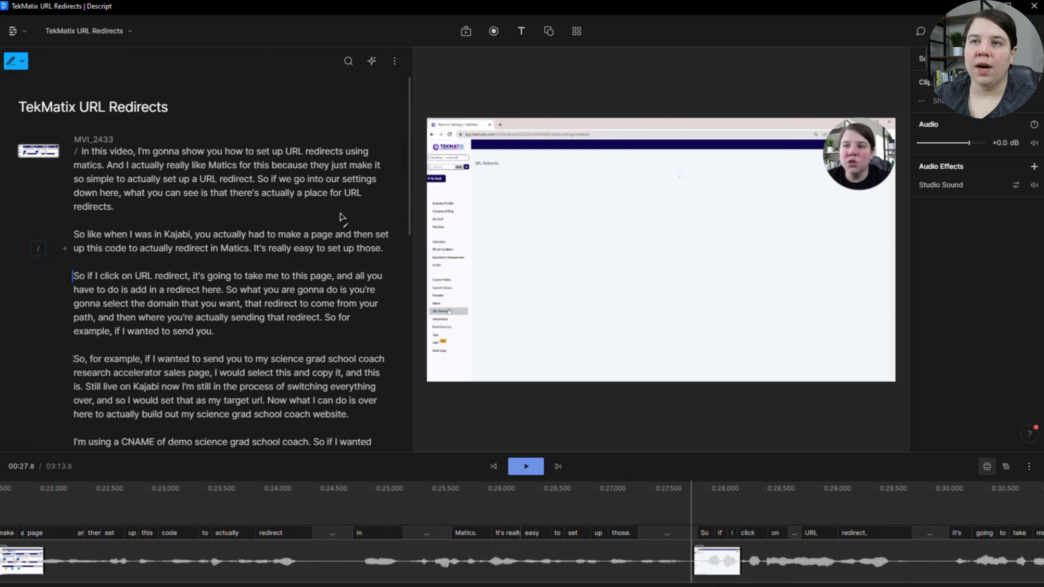
pyautogui.doubleClick(380, 247)
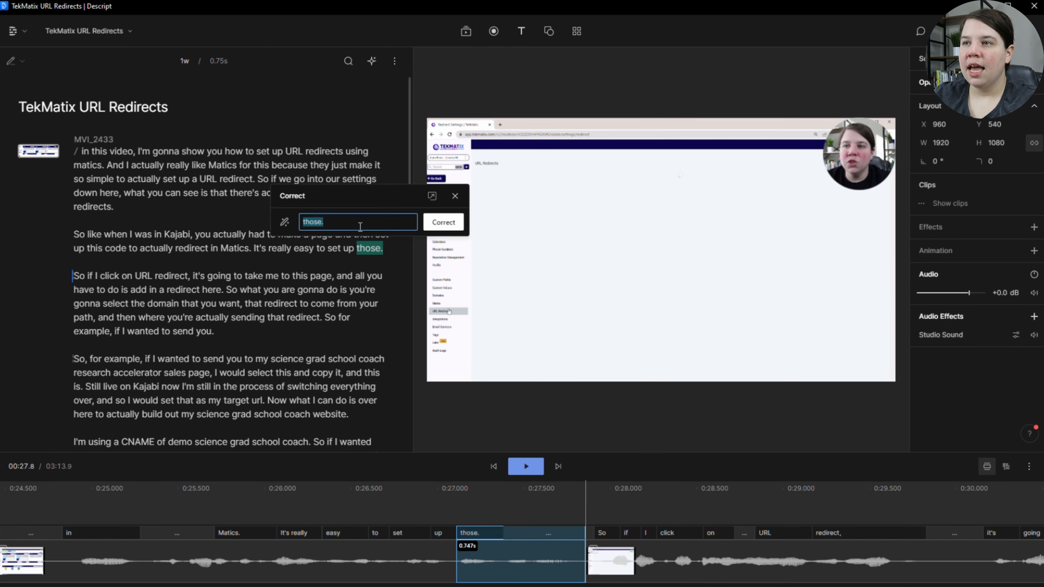
pyautogui.click(322, 222)
pyautogui.write('RE')
pyautogui.press('BackSpace')
pyautogui.press('BackSpace')
pyautogui.write('redirects')
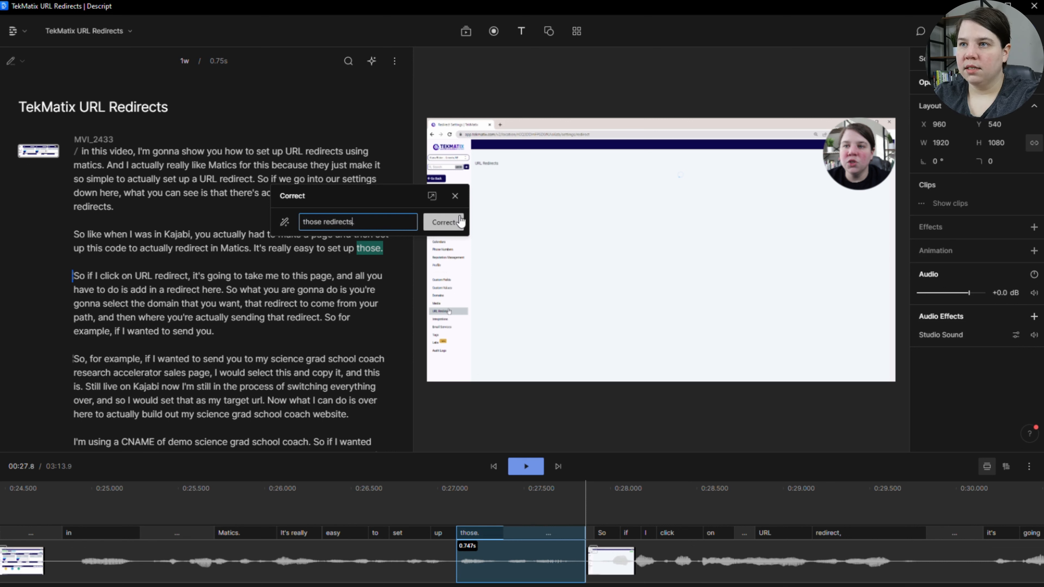
pyautogui.click(460, 221)
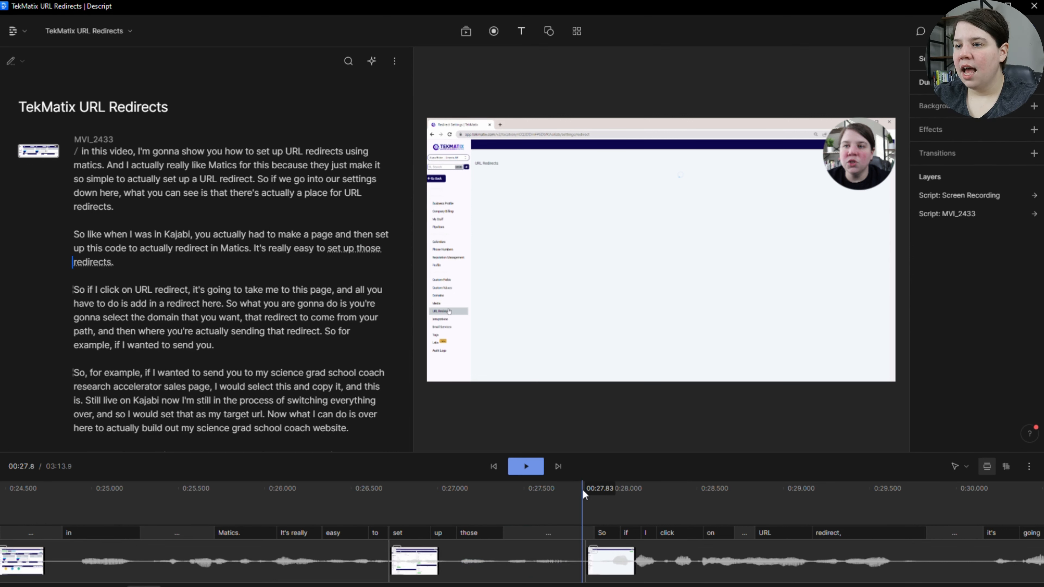
# Play on to "So what you are gonna do" and move the circular camera overlay to the canvas's lower-right corner, at X 1772, Y 932
pyautogui.press('space')
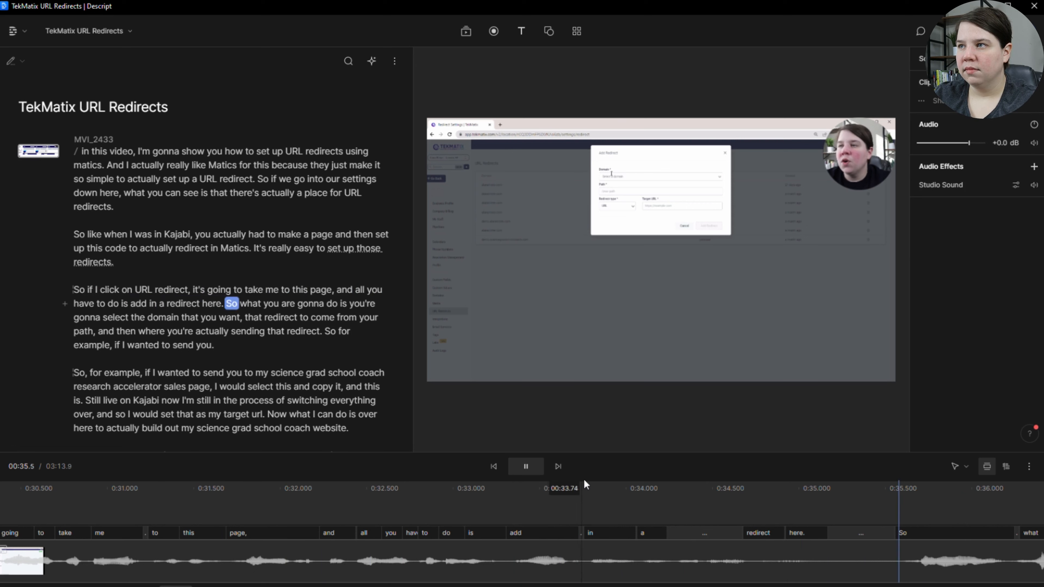
pyautogui.press('space')
pyautogui.click(863, 170)
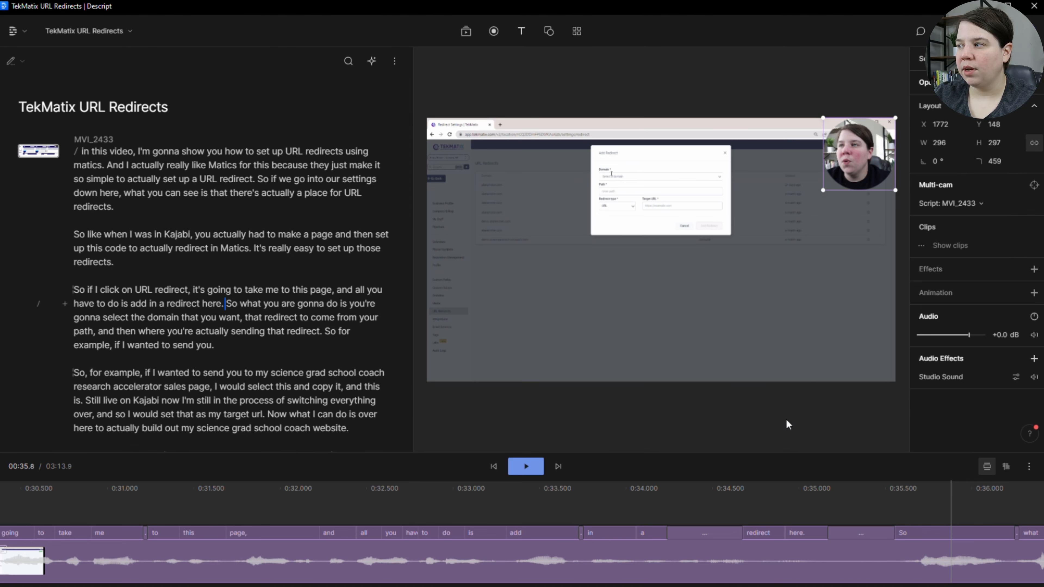
pyautogui.click(94, 233)
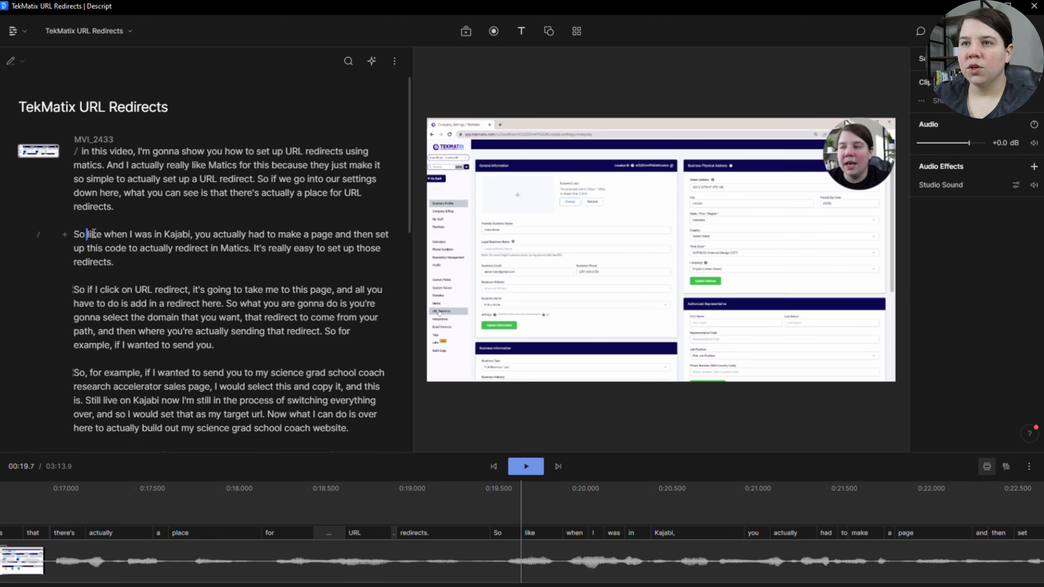
pyautogui.moveTo(859, 173); pyautogui.dragTo(862, 362)
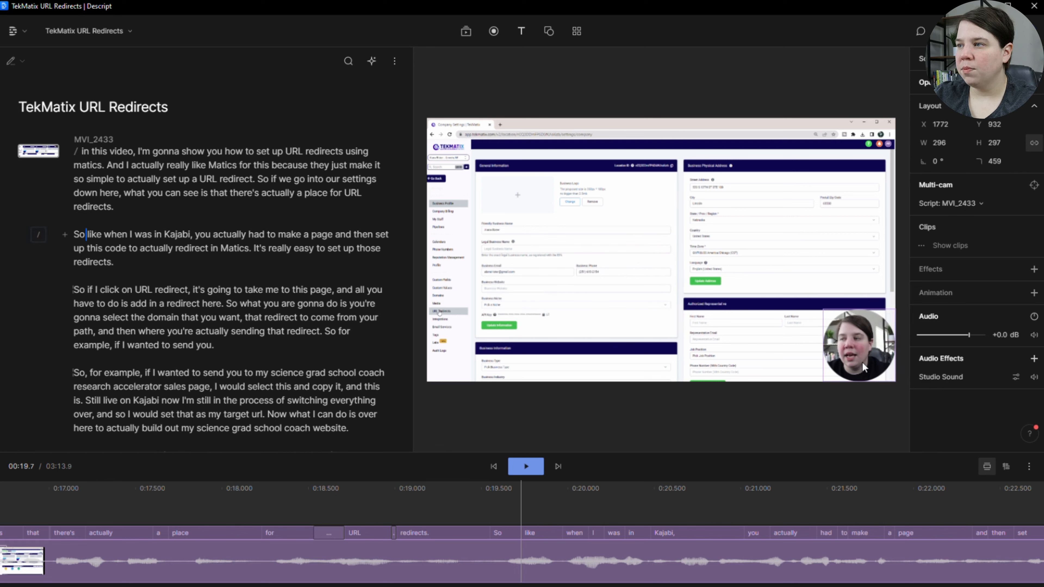
# Check the camera overlay's placement in the opening, Kajabi and "add in a redirect" passages of the script
pyautogui.click(151, 151)
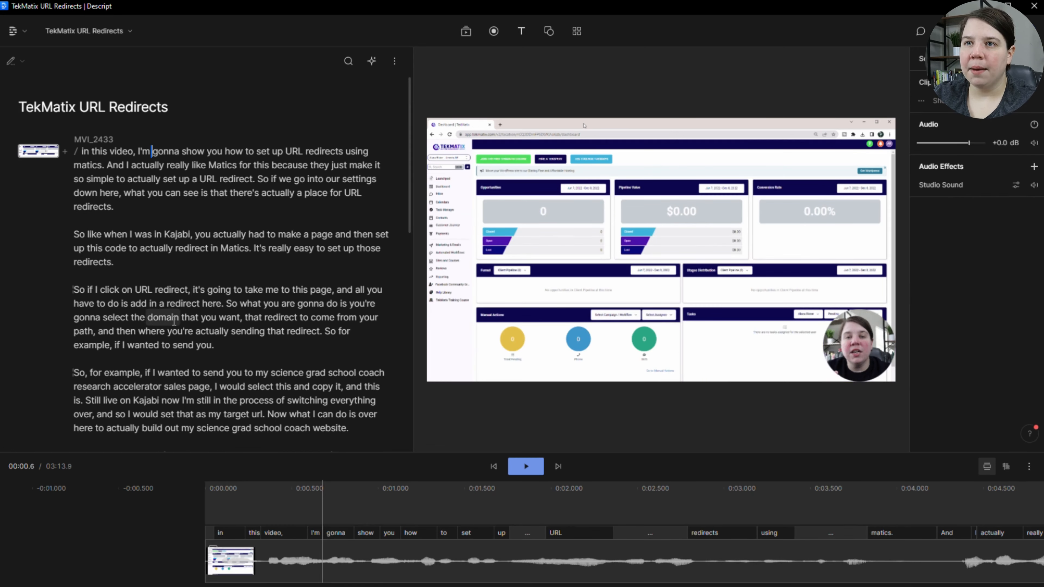
pyautogui.click(163, 234)
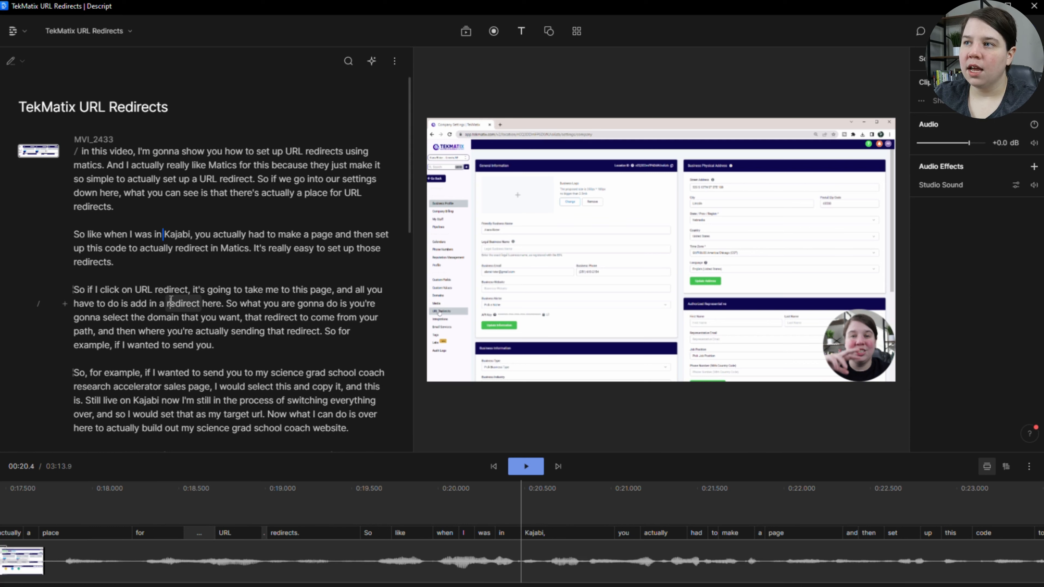
pyautogui.click(170, 303)
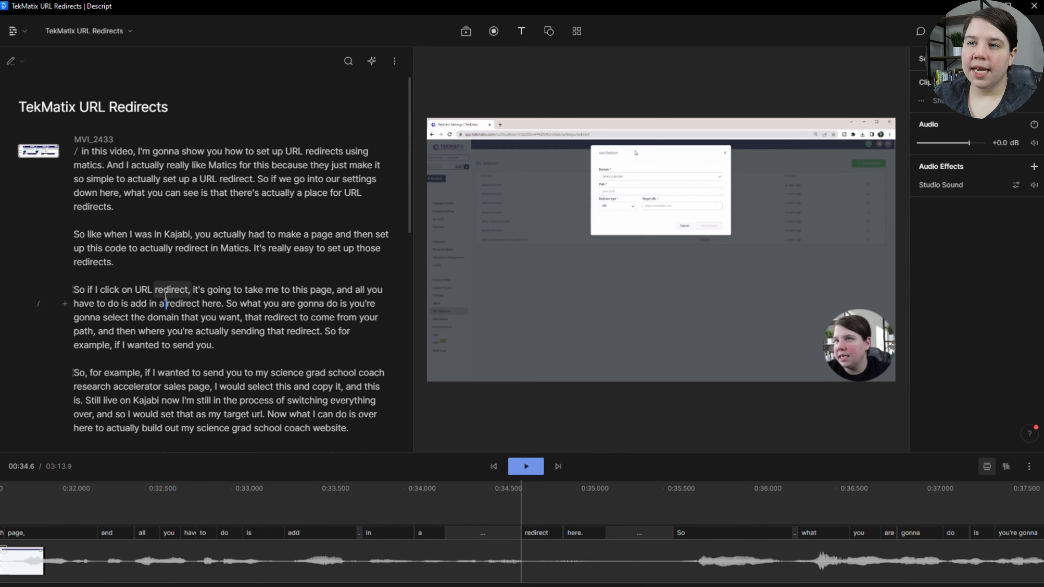
# Insert a scene break before "So if I click on URL redirect"
pyautogui.click(74, 292)
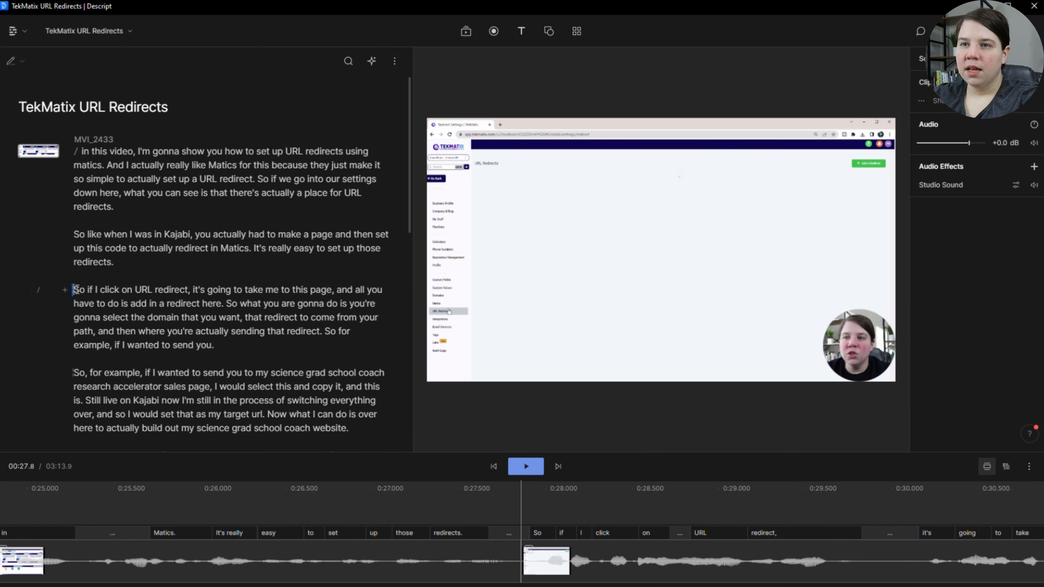
pyautogui.write('/')
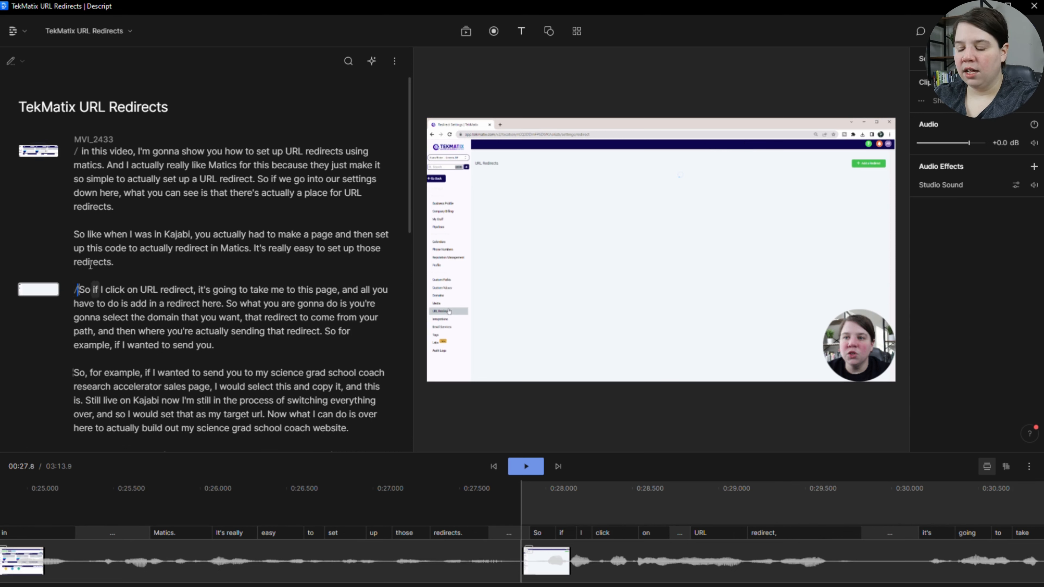
# Insert a scene break before the closing paragraph "If you want to check out more about how to create your website"
pyautogui.scroll(-8, 234, 387)
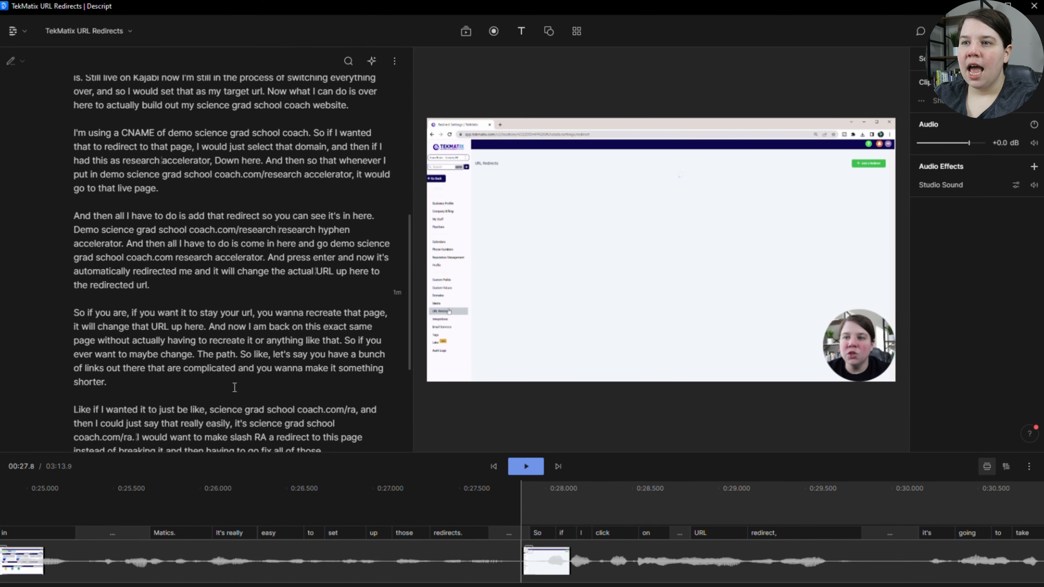
pyautogui.scroll(-5, 234, 388)
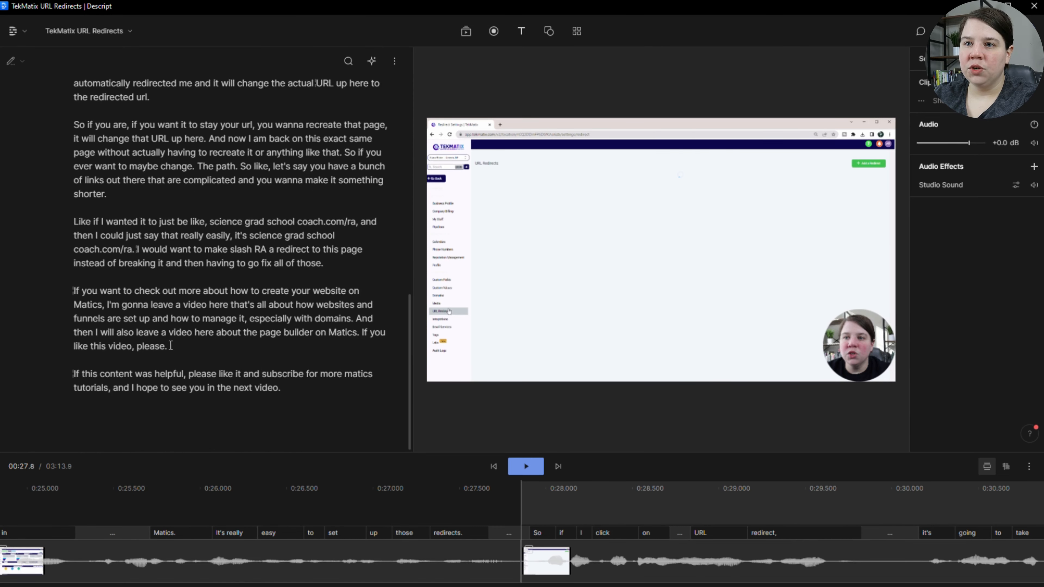
pyautogui.click(74, 291)
pyautogui.write('/')
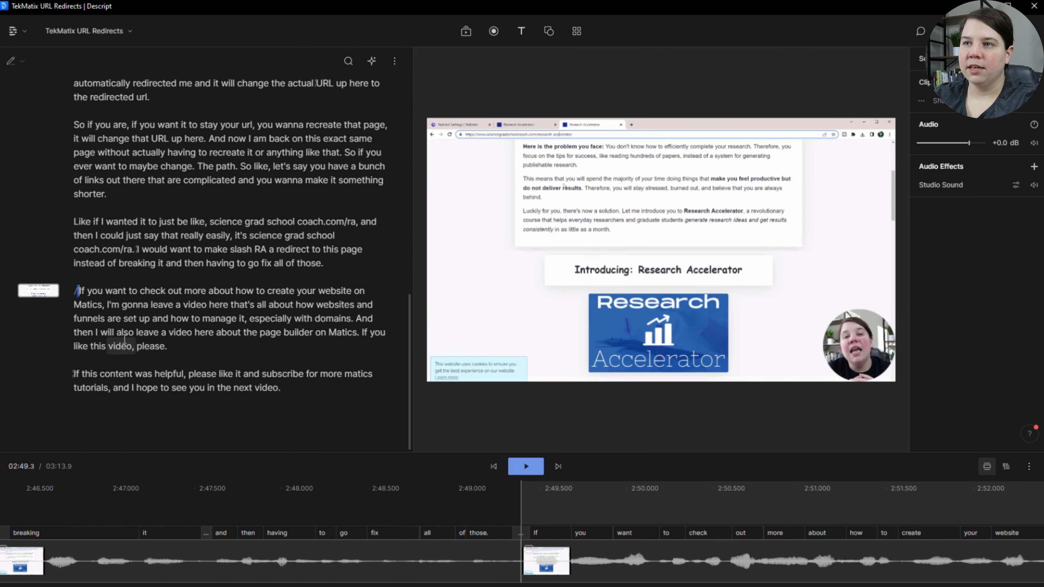
# Move the camera overlay in the "So if I click on URL redirect" scene to the canvas's upper-right corner and compare the preceding scene
pyautogui.scroll(10, 121, 346)
pyautogui.click(140, 183)
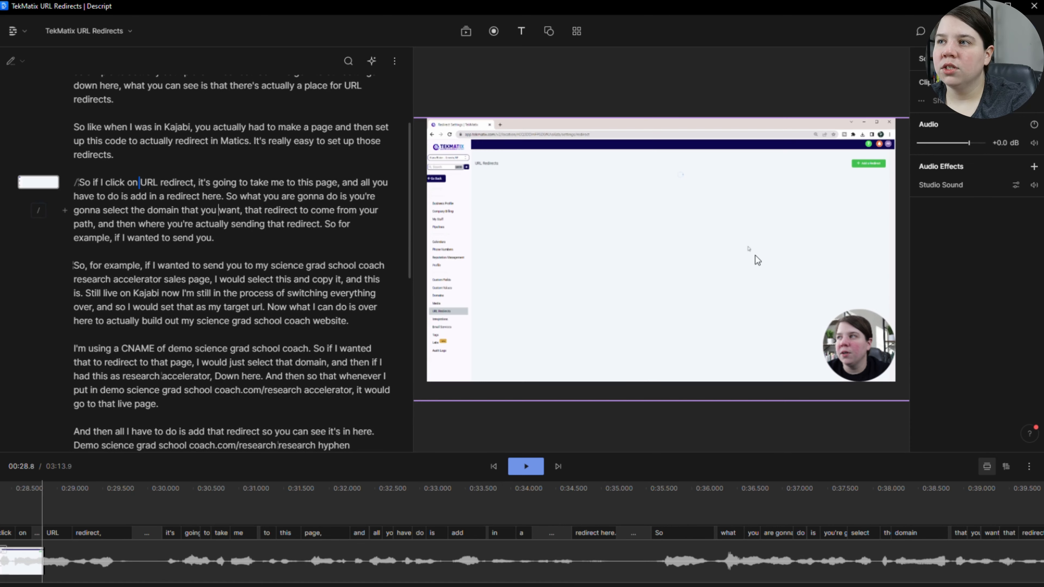
pyautogui.moveTo(861, 339); pyautogui.dragTo(872, 153)
pyautogui.click(215, 139)
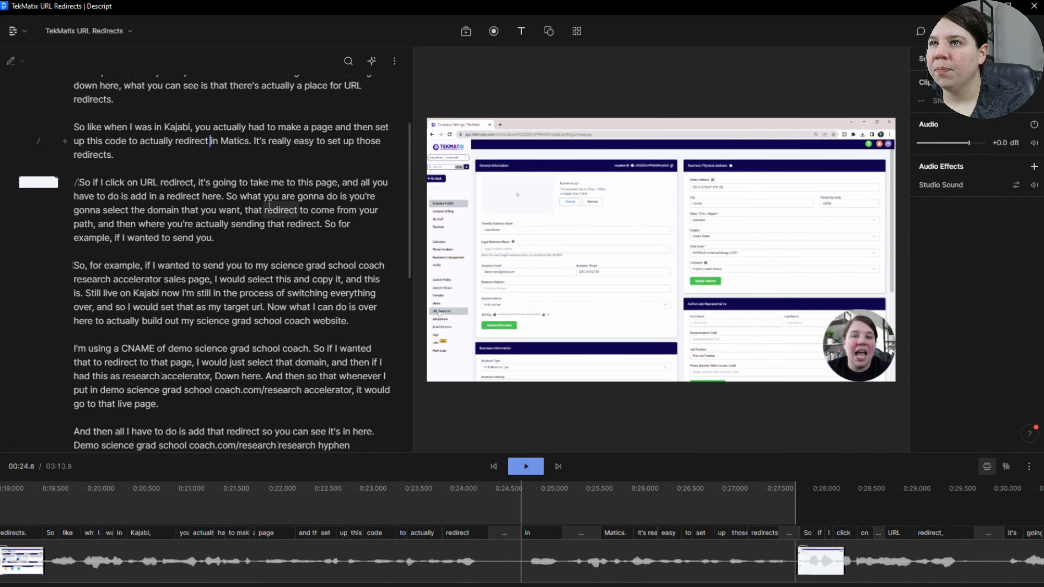
# Remove the scene break before "So if I click on URL redirect"
pyautogui.click(76, 185)
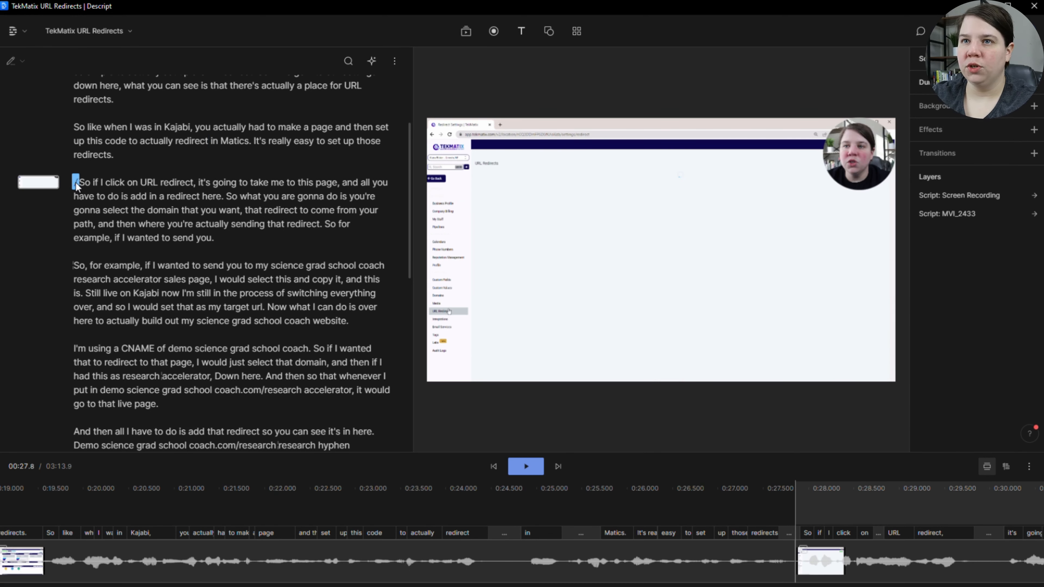
pyautogui.click(75, 183)
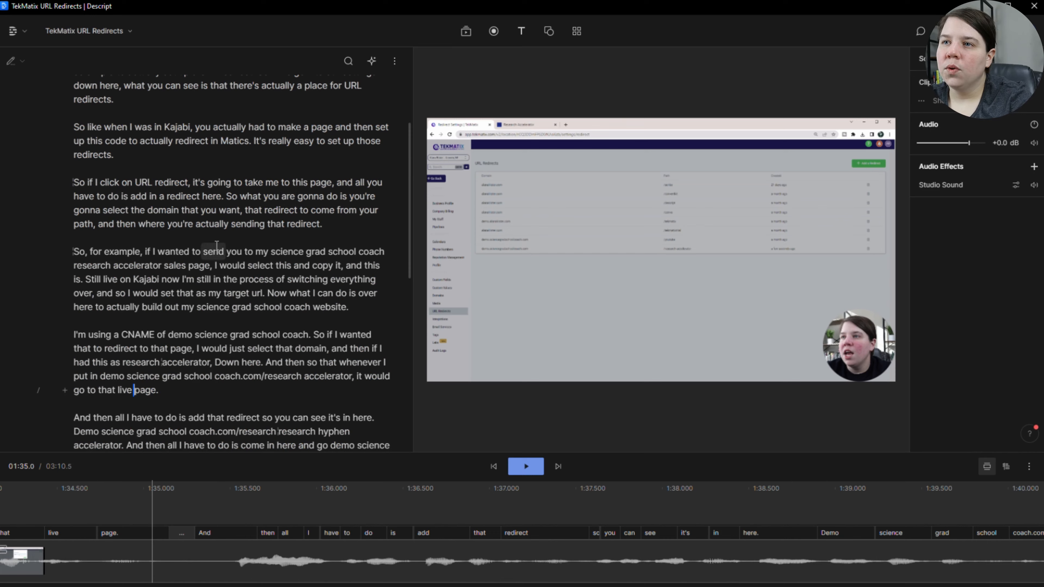
# Add a marker named "Add URL Redirect" in the script before the paragraph "So if I click on URL redirect"
pyautogui.scroll(3, 216, 245)
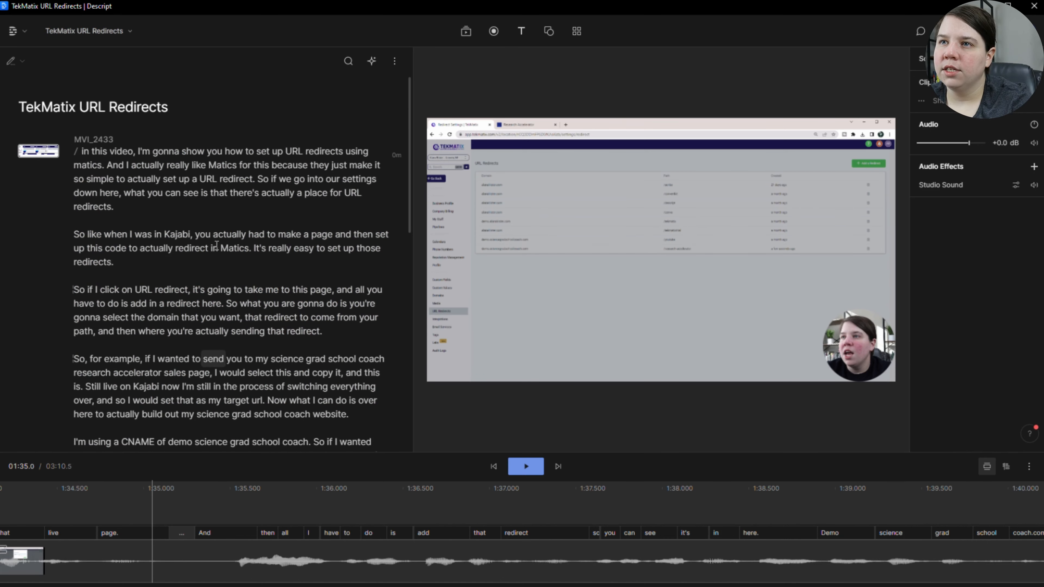
pyautogui.click(118, 263)
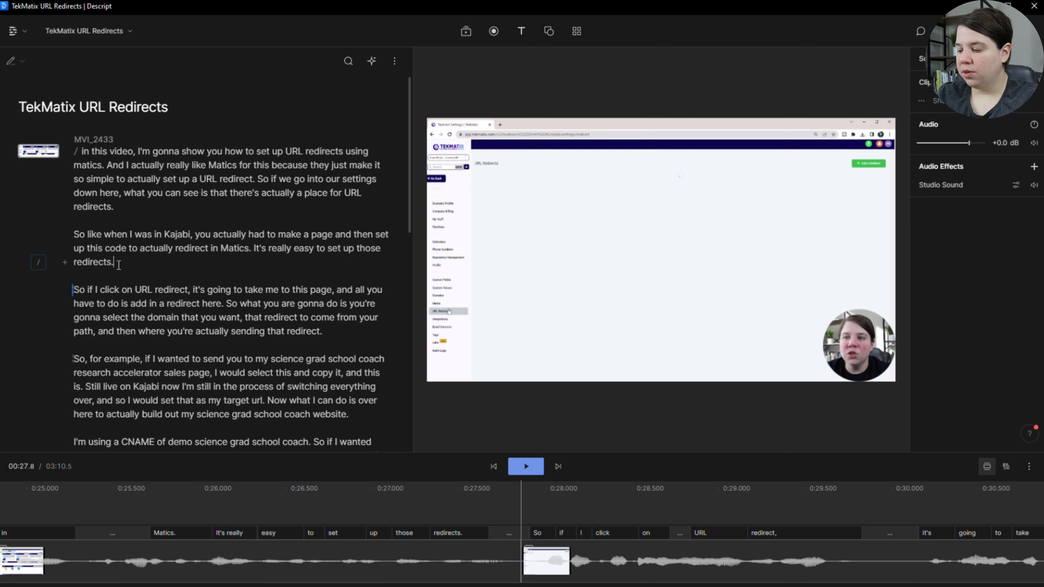
pyautogui.press('m')
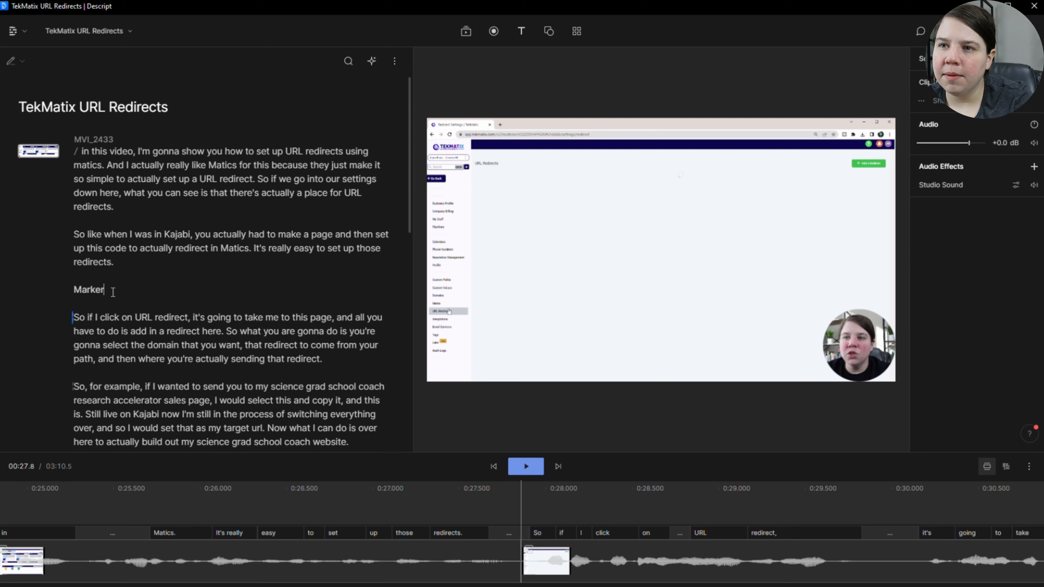
pyautogui.write('Ad')
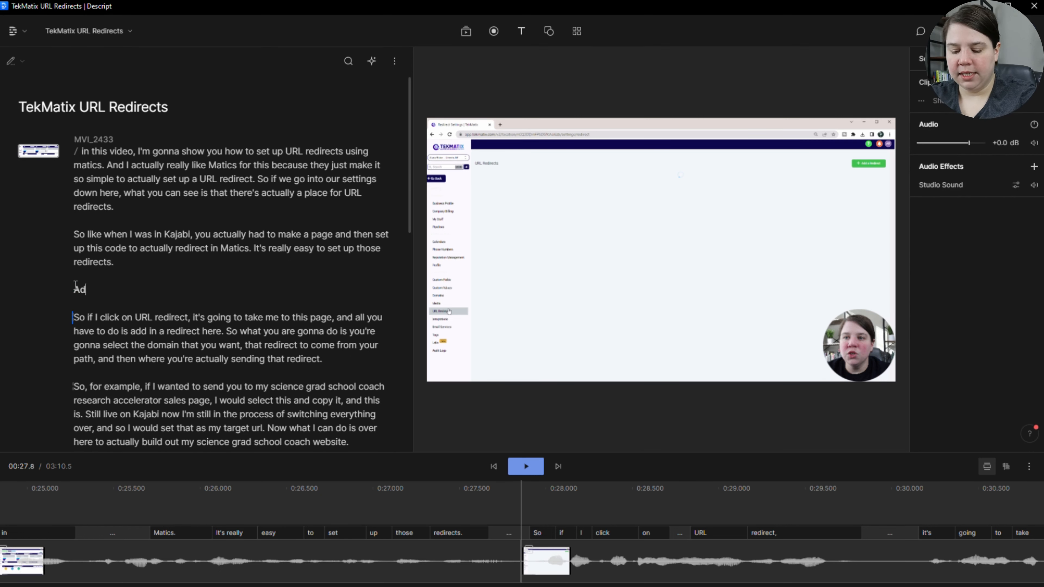
pyautogui.write('d URL Redirec')
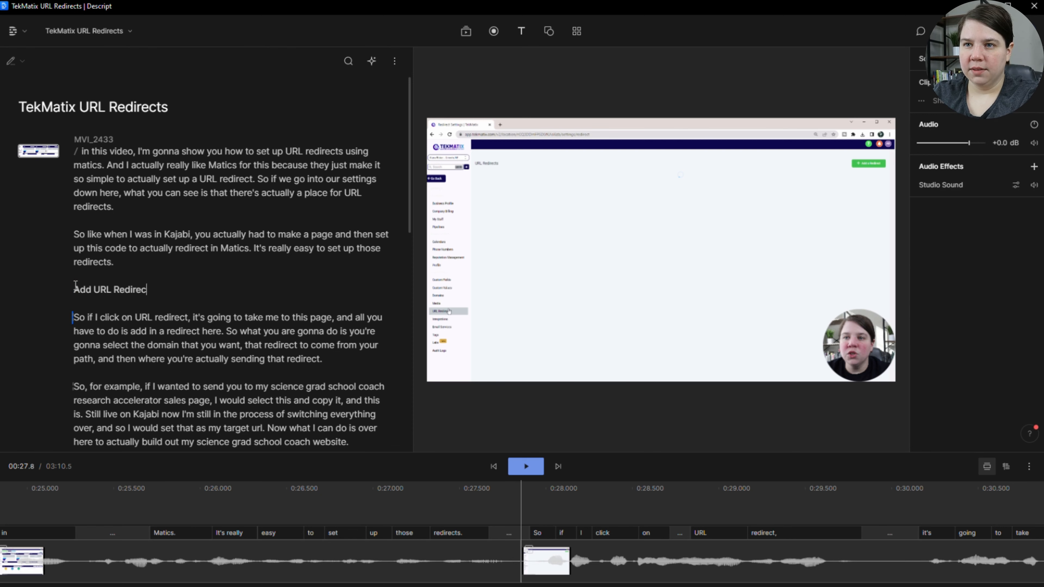
# Add a marker named "Preview URL Redirect" in the script before "And then so that whenever I put in demo science grad school"
pyautogui.scroll(-5, 162, 266)
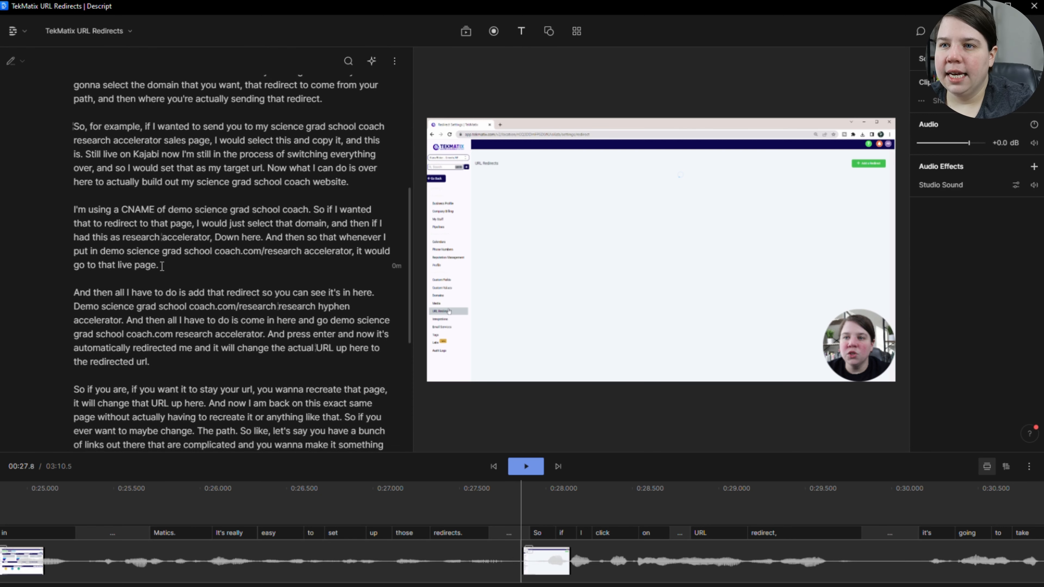
pyautogui.scroll(-2, 164, 287)
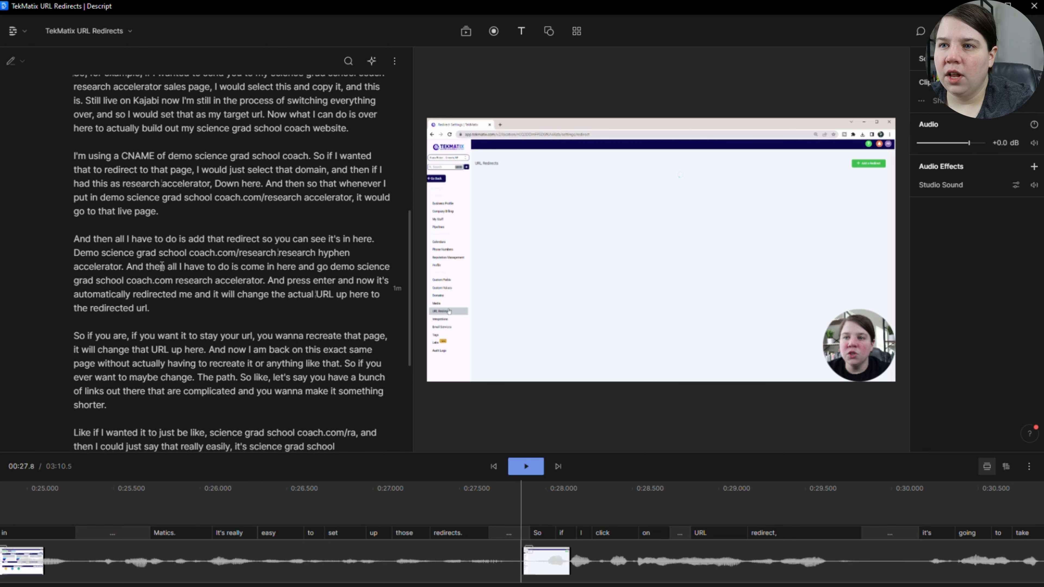
pyautogui.scroll(-3, 168, 335)
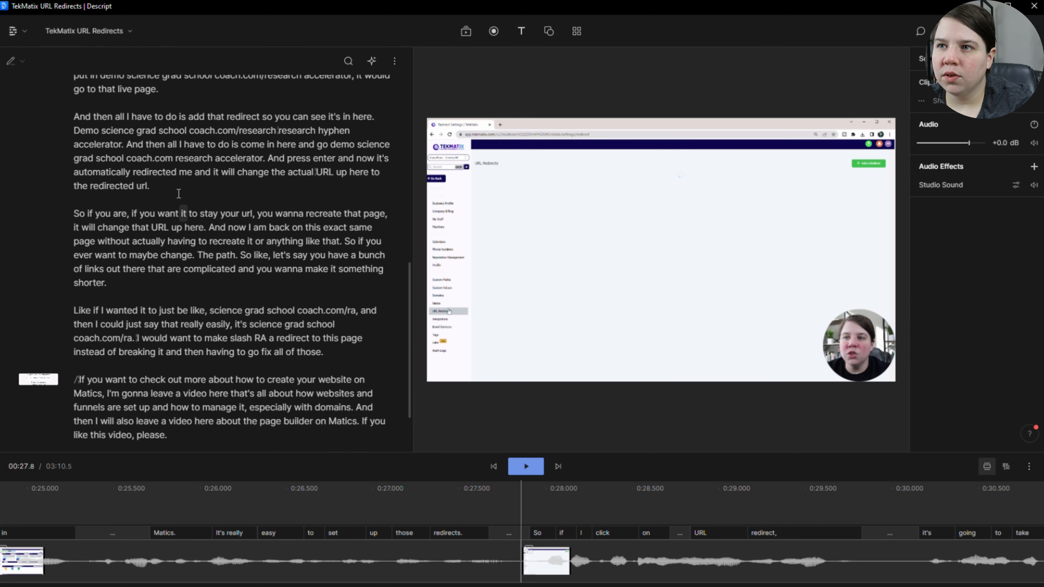
pyautogui.scroll(2, 179, 193)
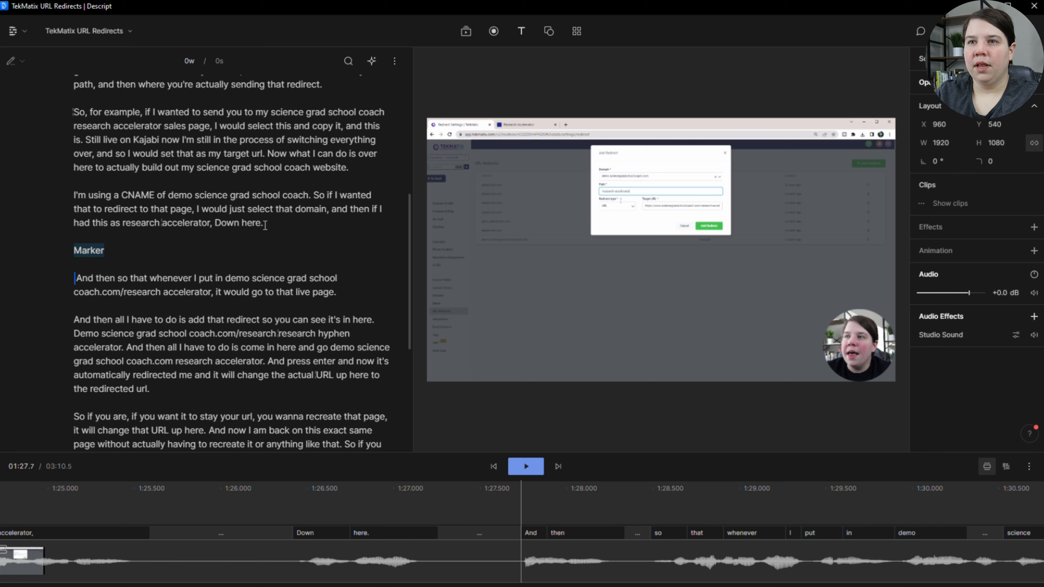
pyautogui.write('Preview')
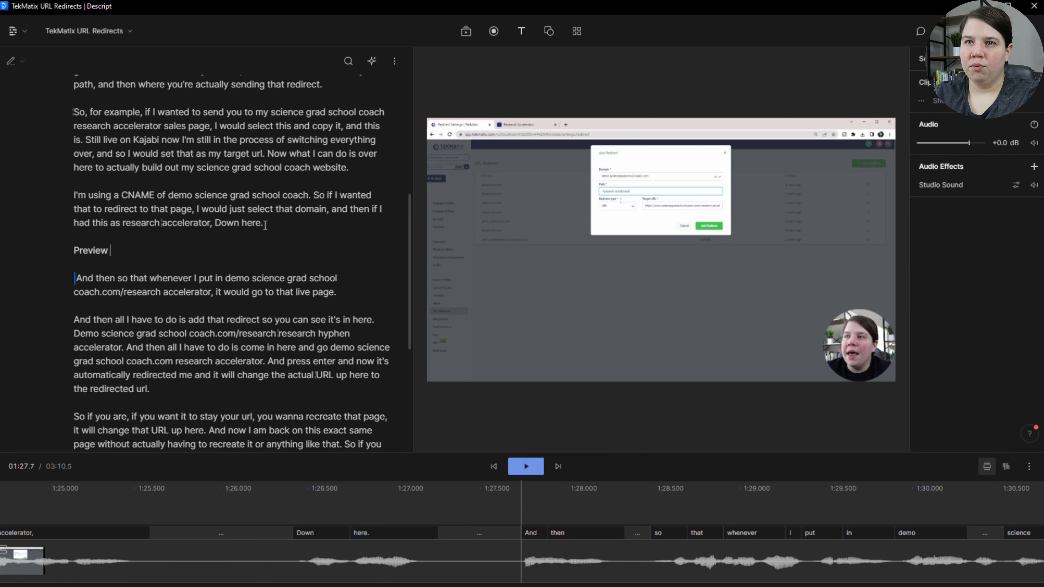
pyautogui.write(' URLRedi')
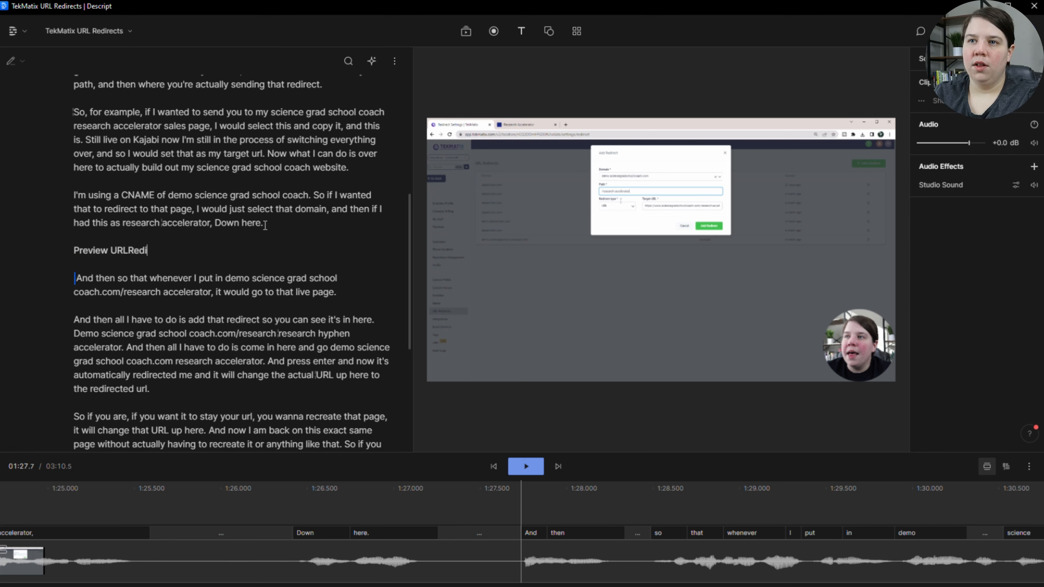
pyautogui.press('BackSpace')
pyautogui.write('Redirect')
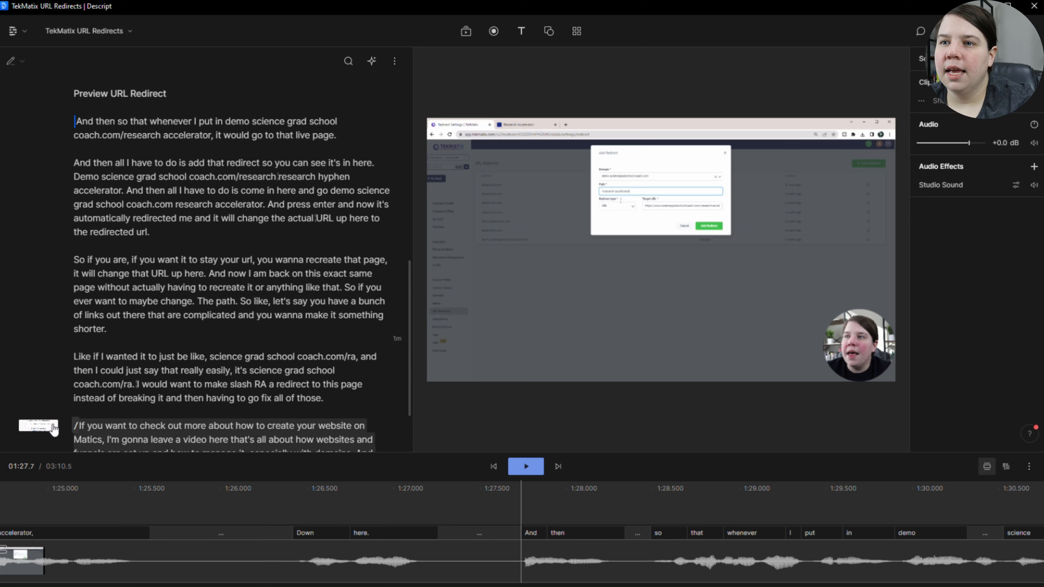
# In the closing "If you want to check out more" scene, move the camera overlay to about X 1108, Y 648 and reset its crop
pyautogui.scroll(-3, 153, 349)
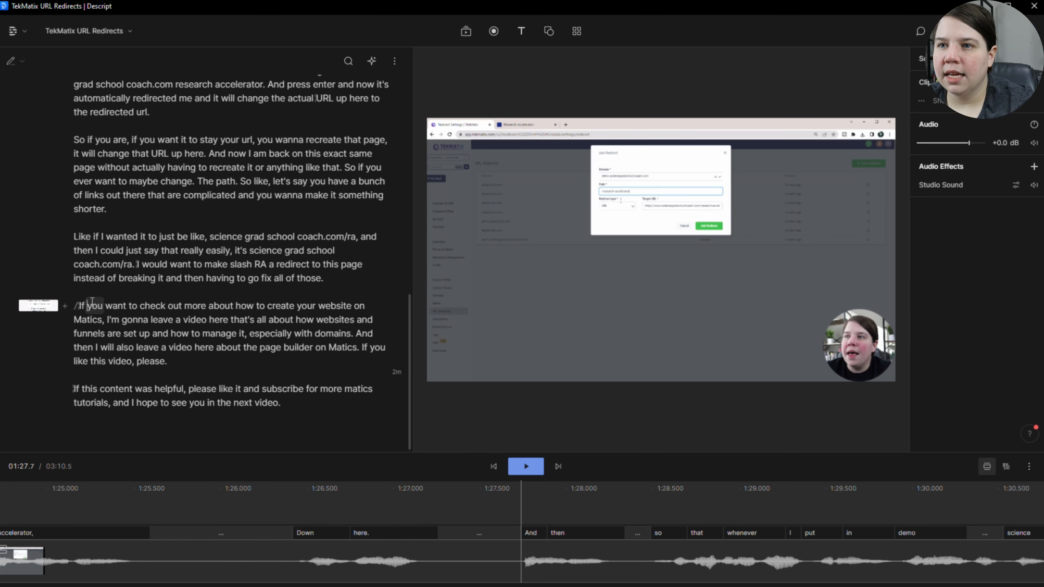
pyautogui.click(91, 305)
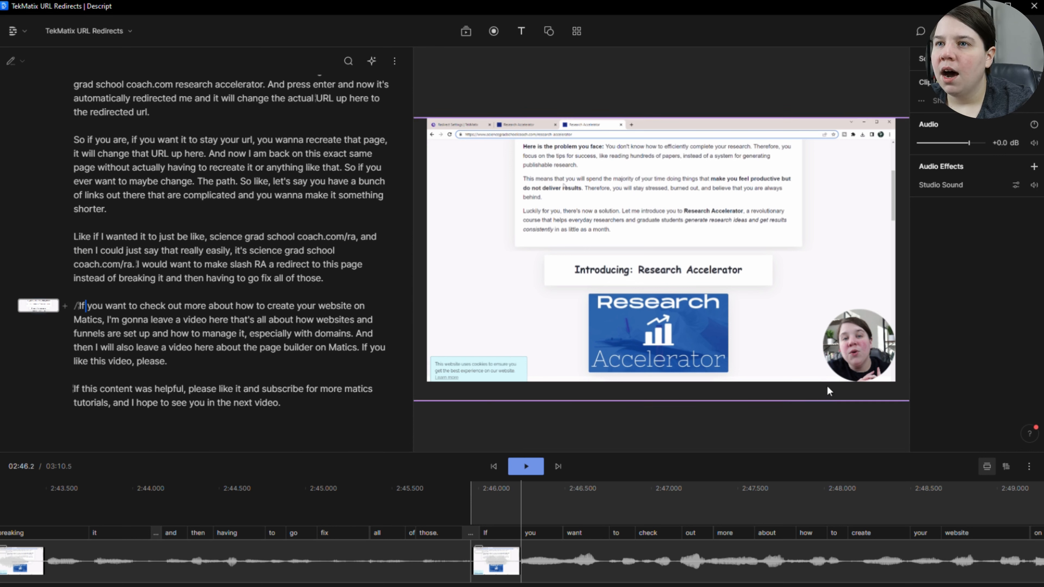
pyautogui.click(853, 354)
pyautogui.moveTo(852, 354); pyautogui.dragTo(689, 284)
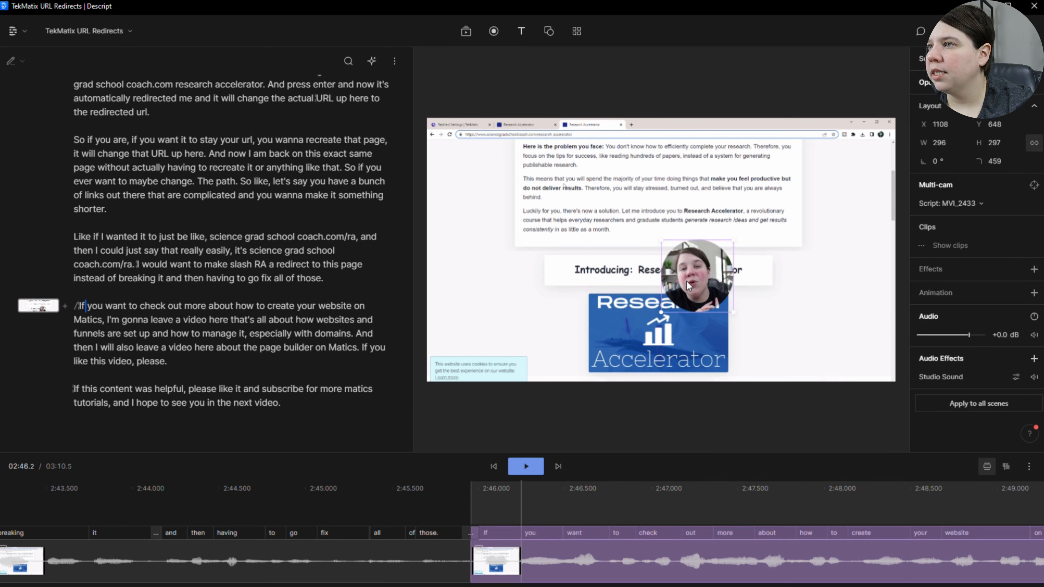
pyautogui.rightClick(689, 284)
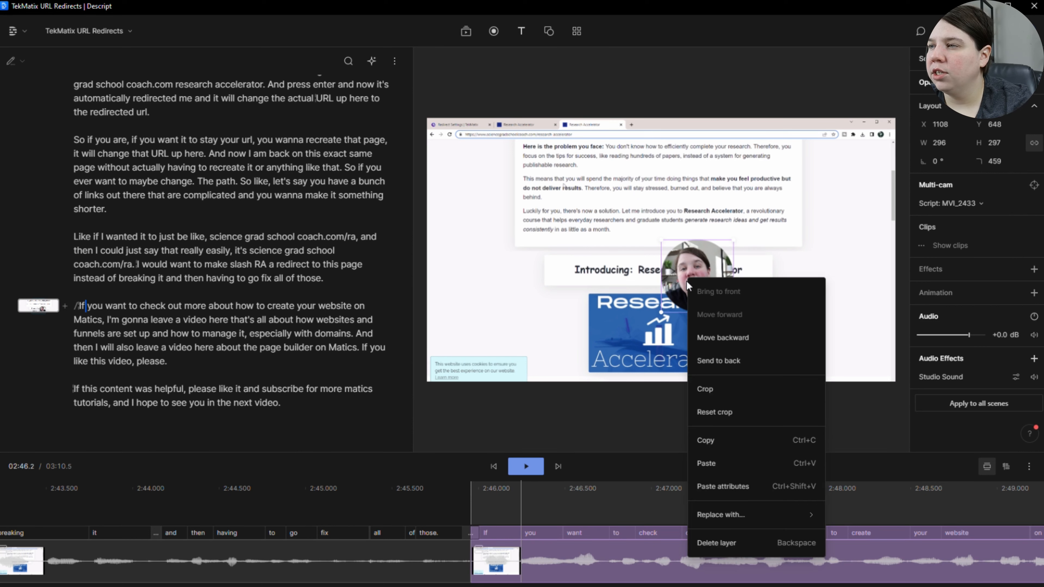
pyautogui.click(738, 417)
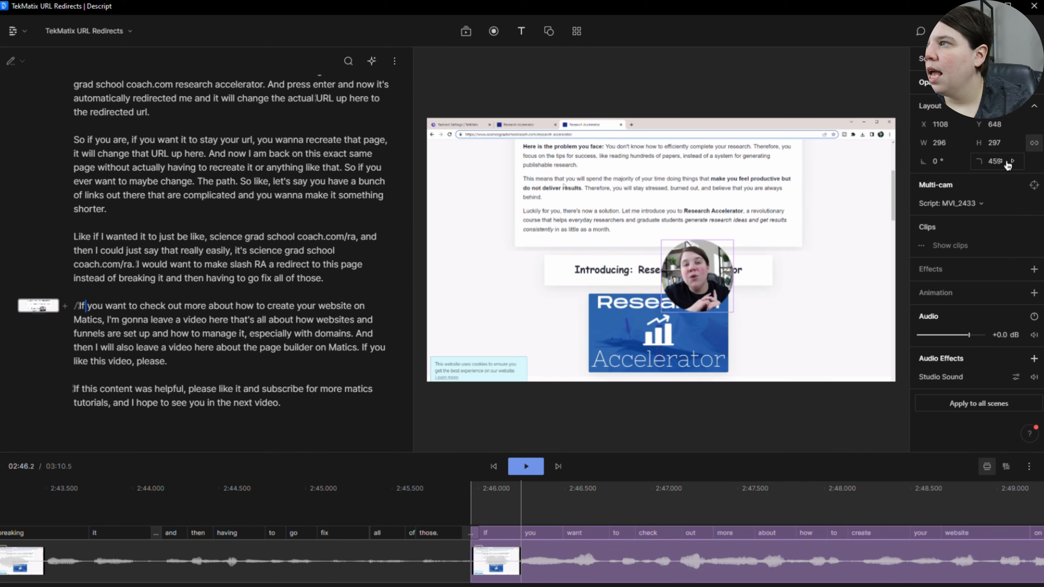
# Set the corner radius of the closing scene's camera layer to 0
pyautogui.moveTo(1004, 161); pyautogui.dragTo(754, 159)
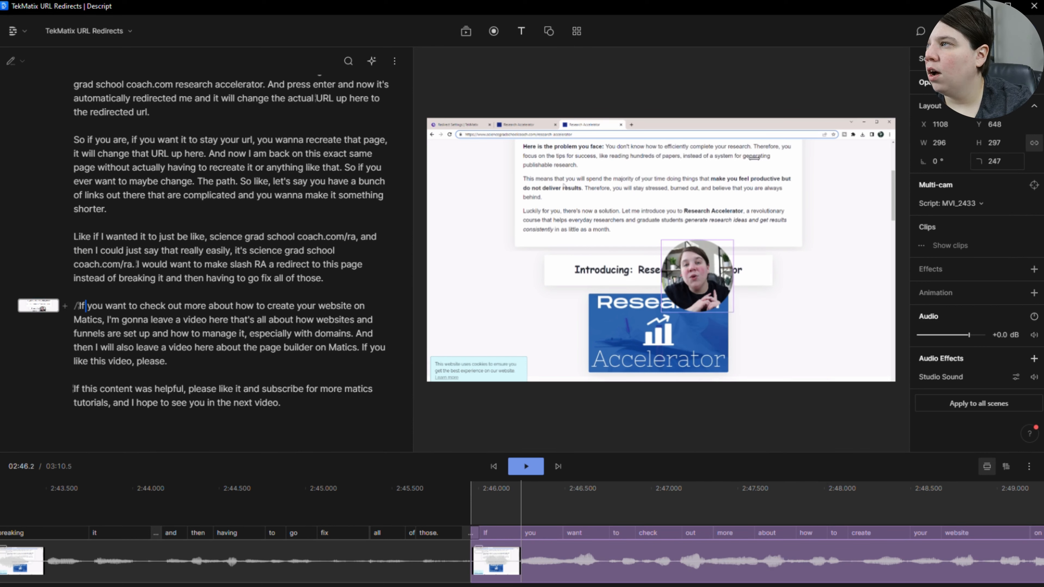
pyautogui.click(994, 162)
pyautogui.write('0')
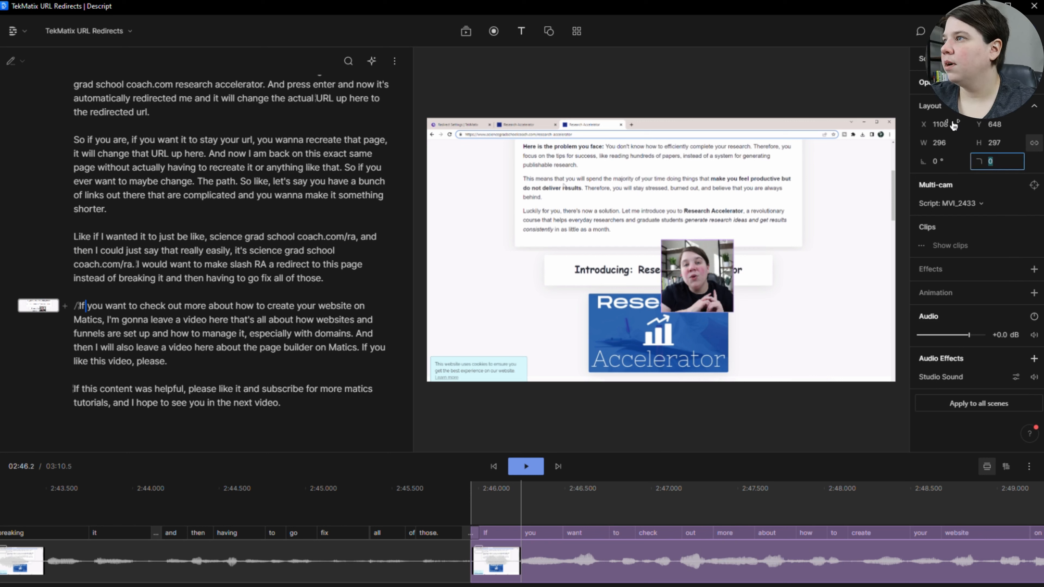
# Resize the closing scene's camera layer to 1920 wide by 1080 high, with each dimension set independently
pyautogui.click(939, 142)
pyautogui.write('9')
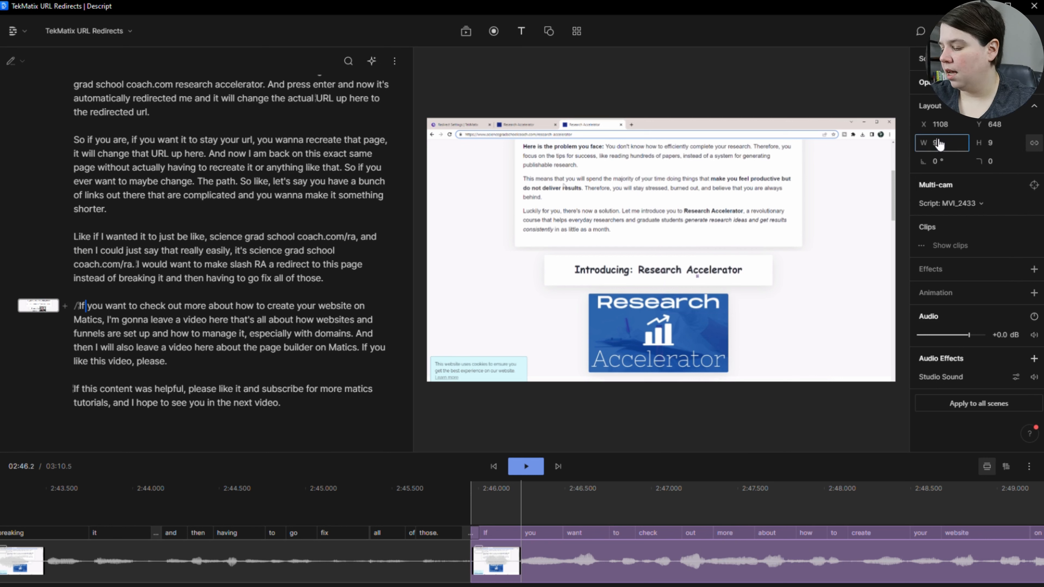
pyautogui.write('1920')
pyautogui.press('Return')
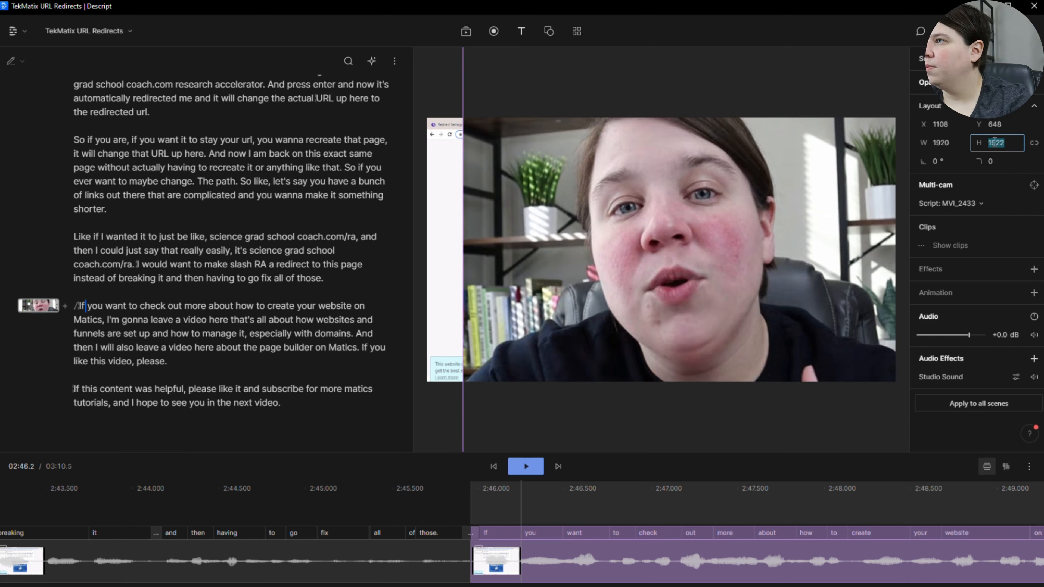
pyautogui.write('1080')
pyautogui.press('Return')
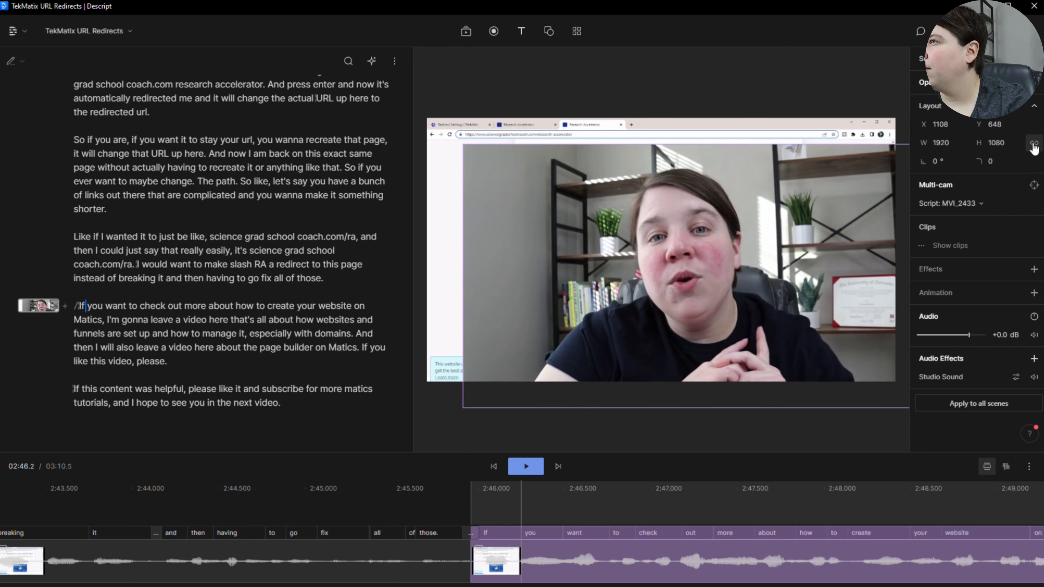
# Center the camera layer on the closing scene's canvas at X 960, Y 540
pyautogui.write('960')
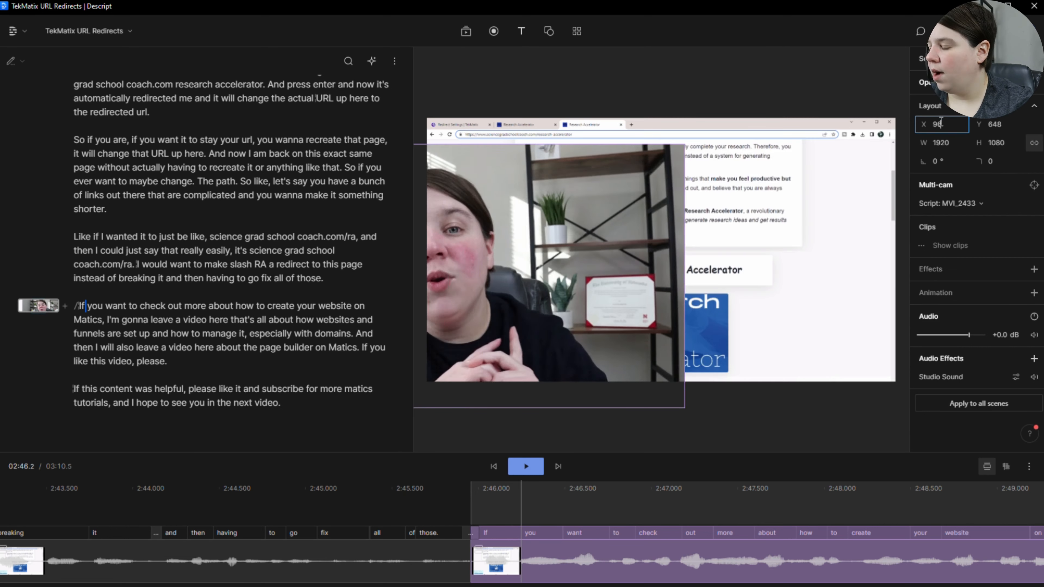
pyautogui.press('Return')
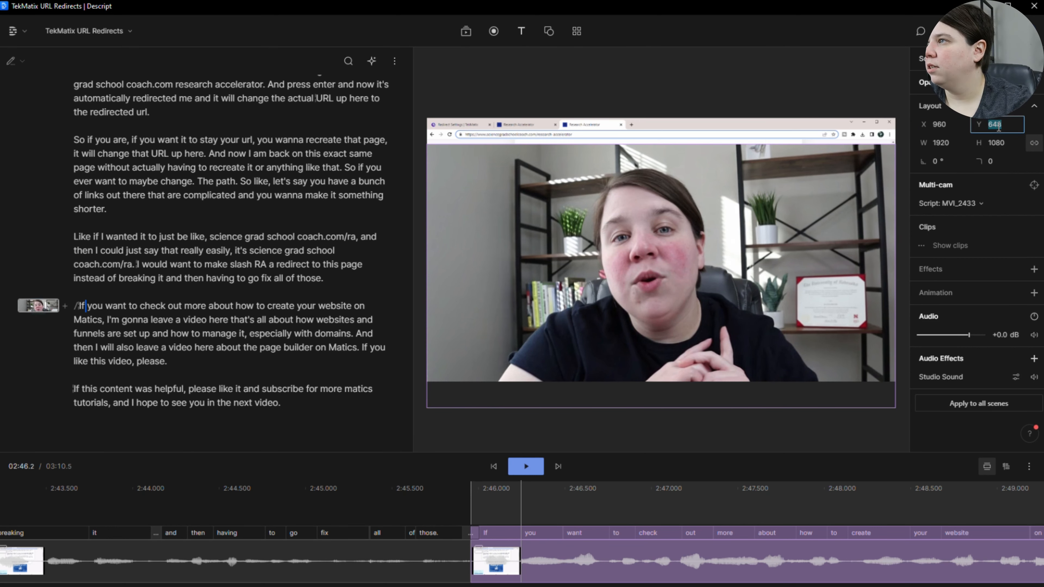
pyautogui.write('540')
pyautogui.press('Return')
pyautogui.click(664, 424)
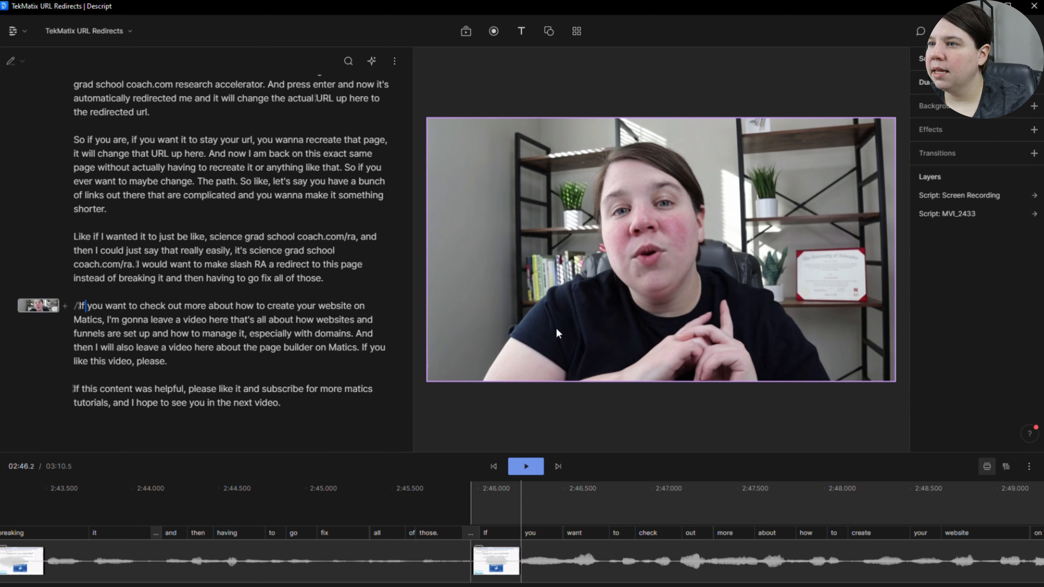
# Enlarge the closing scene's camera layer so it extends slightly past the canvas edges
pyautogui.click(435, 137)
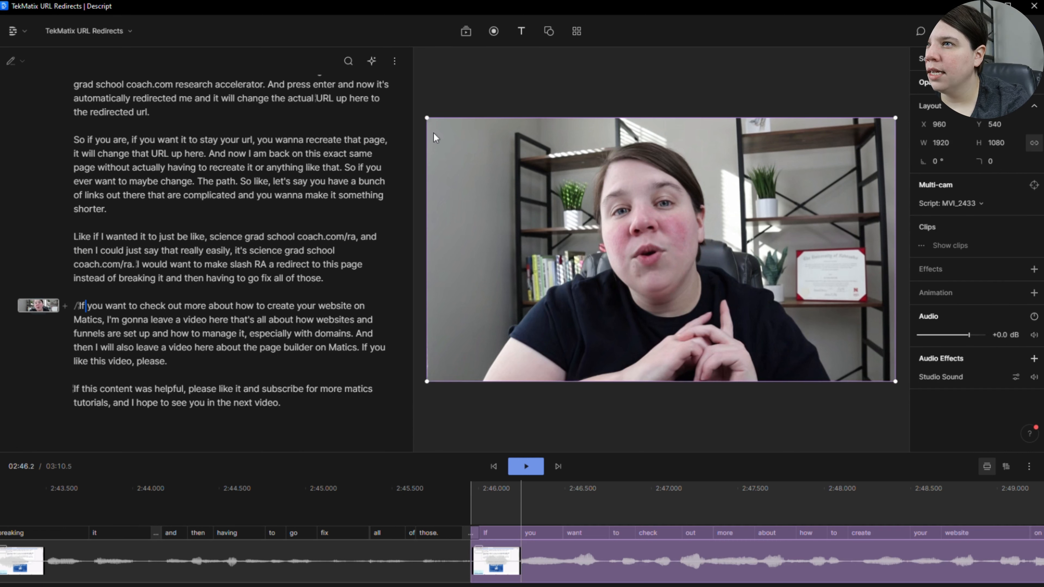
pyautogui.moveTo(427, 118); pyautogui.dragTo(412, 109)
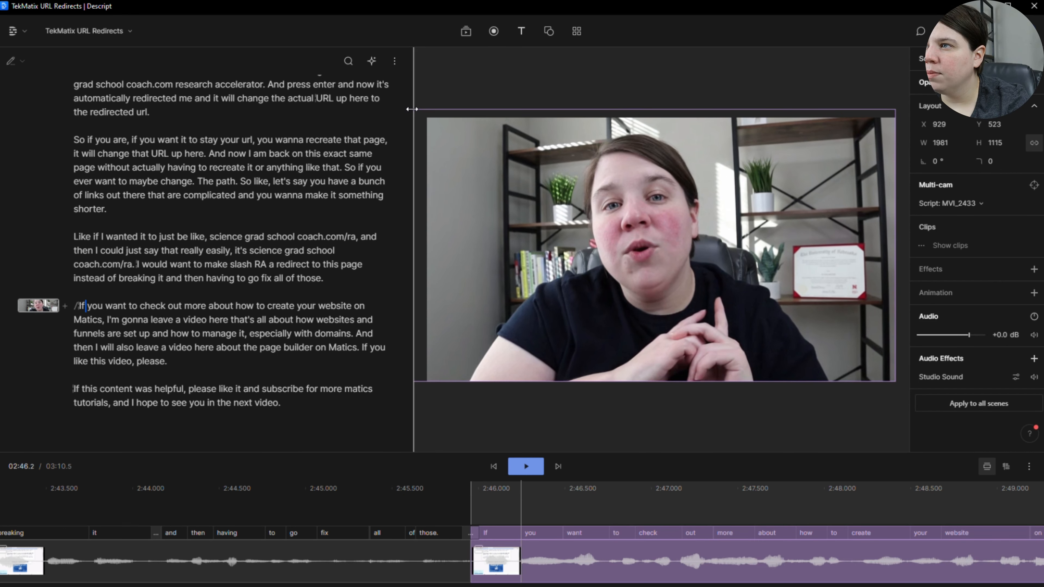
pyautogui.moveTo(899, 112); pyautogui.dragTo(912, 119)
pyautogui.click(714, 72)
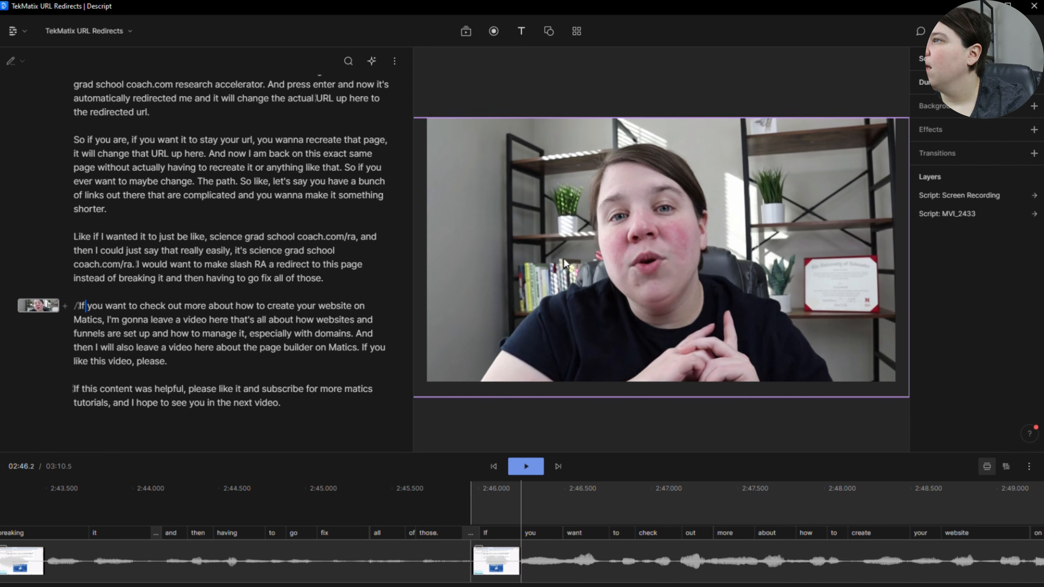
# Compare the frames just before and after the cut from the screen recording to the closing camera scene
pyautogui.click(397, 480)
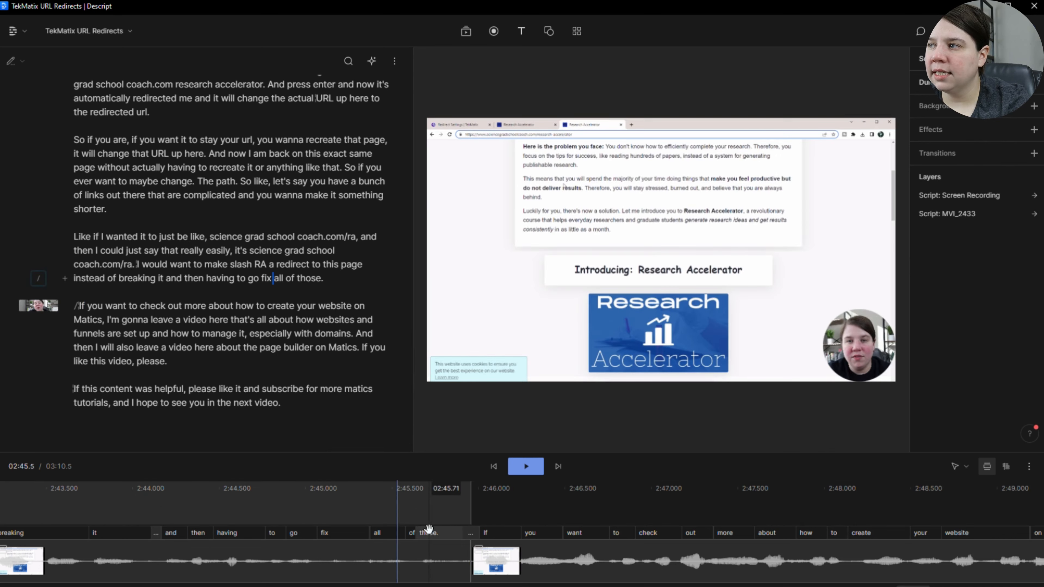
pyautogui.click(486, 504)
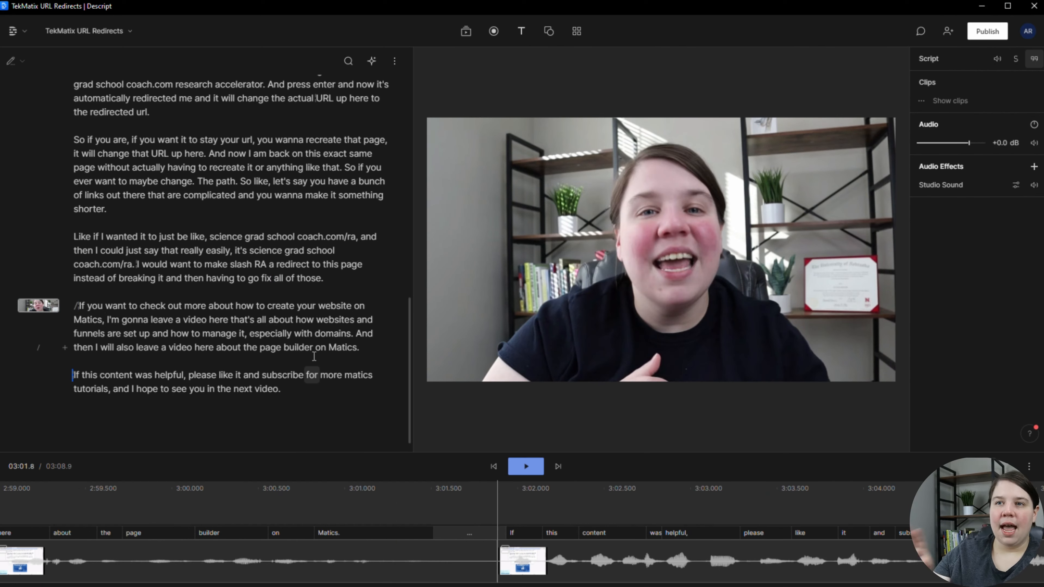
# Open the export options for the current composition and choose Transcript as the export type
pyautogui.scroll(12, 314, 356)
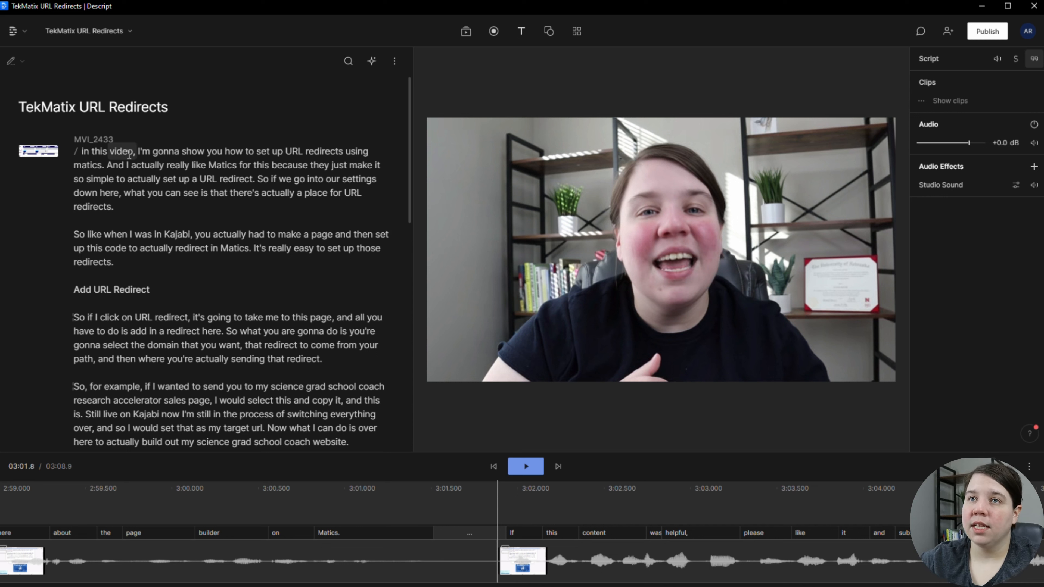
pyautogui.click(22, 34)
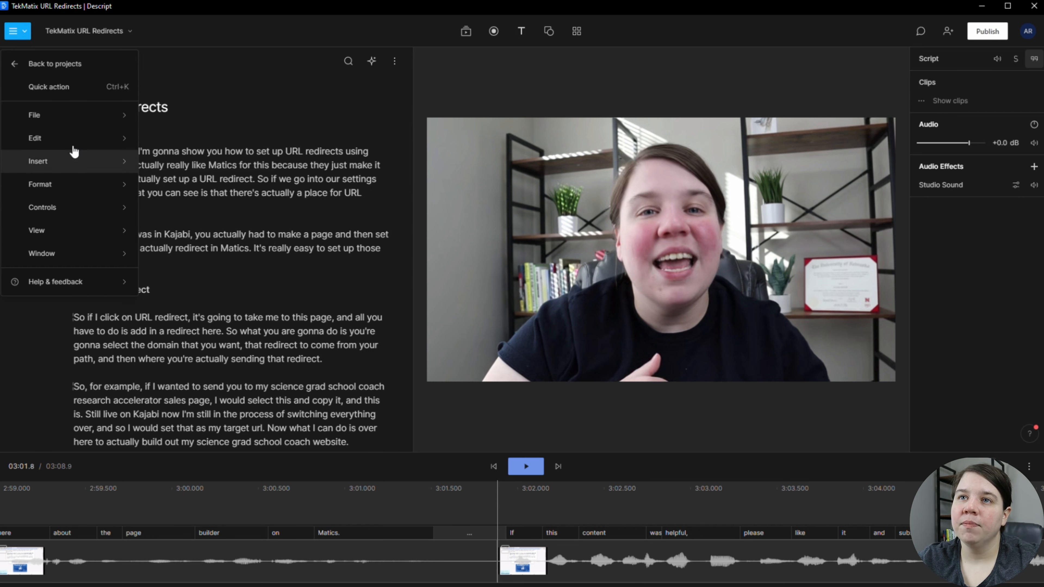
pyautogui.moveTo(81, 115)
pyautogui.moveTo(186, 140)
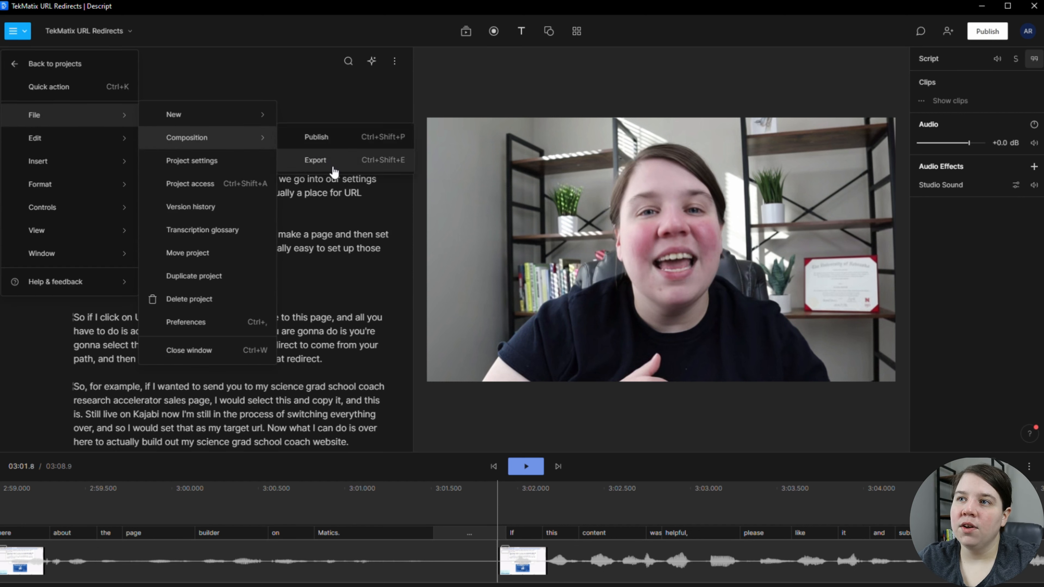
pyautogui.click(316, 159)
pyautogui.click(1010, 82)
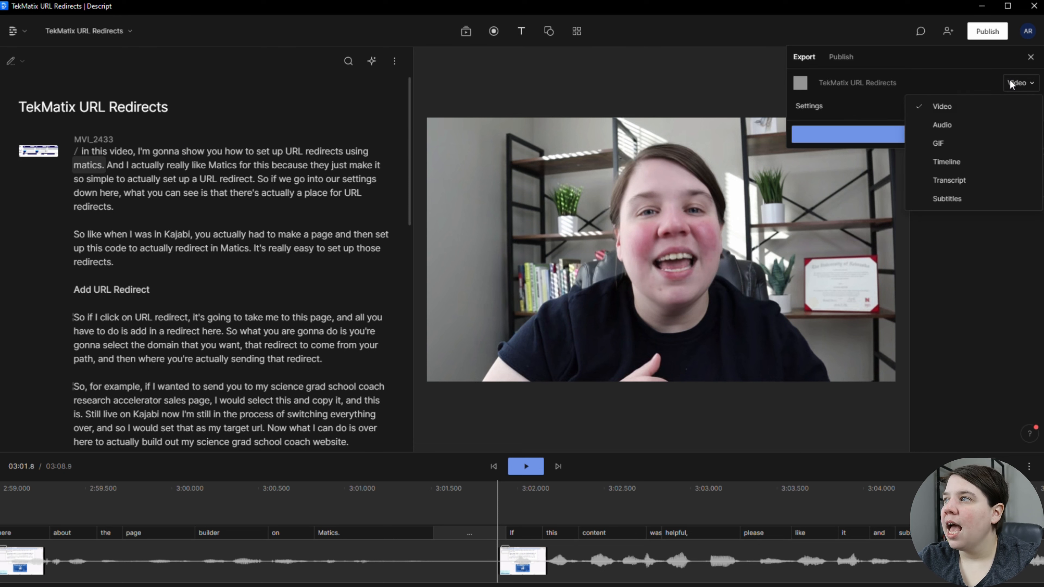
pyautogui.click(948, 182)
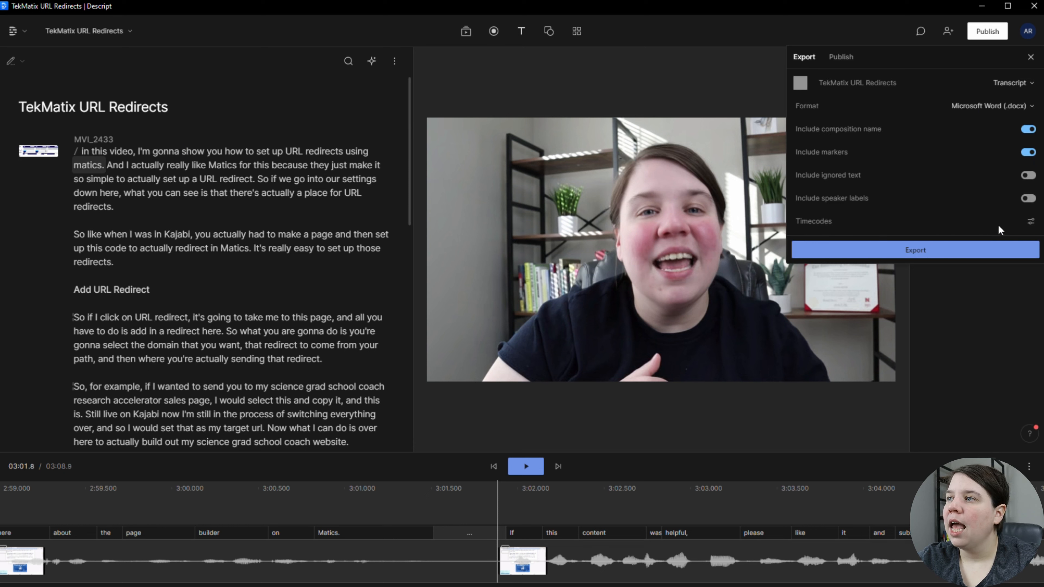
# Review the timecode settings and export the transcript as Microsoft Word (.docx) with the composition name and markers included
pyautogui.click(1030, 221)
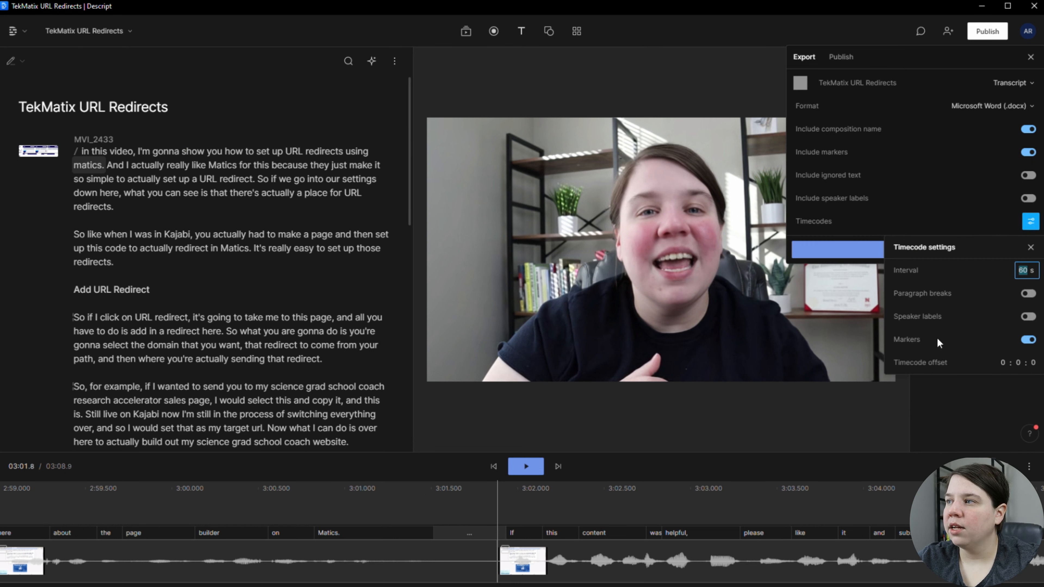
pyautogui.click(886, 225)
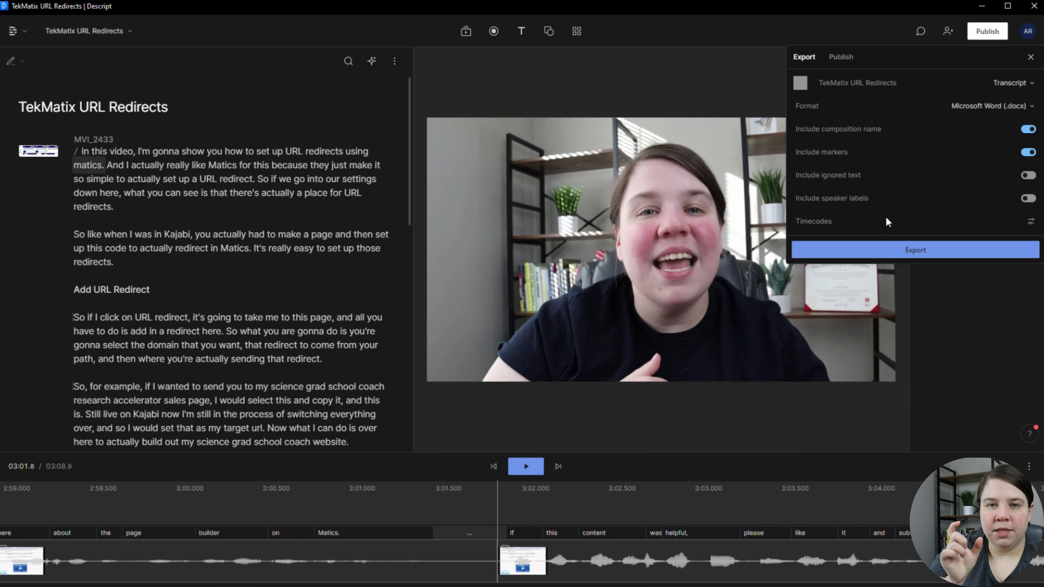
pyautogui.click(910, 243)
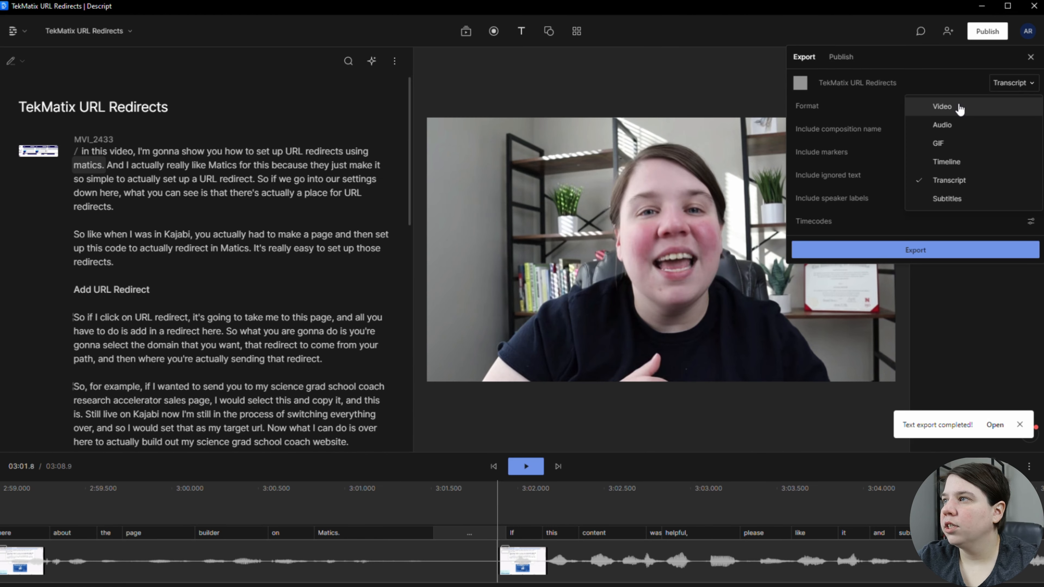
# Switch the export type to Video and expand its settings, using Current composition as the export range
pyautogui.click(958, 107)
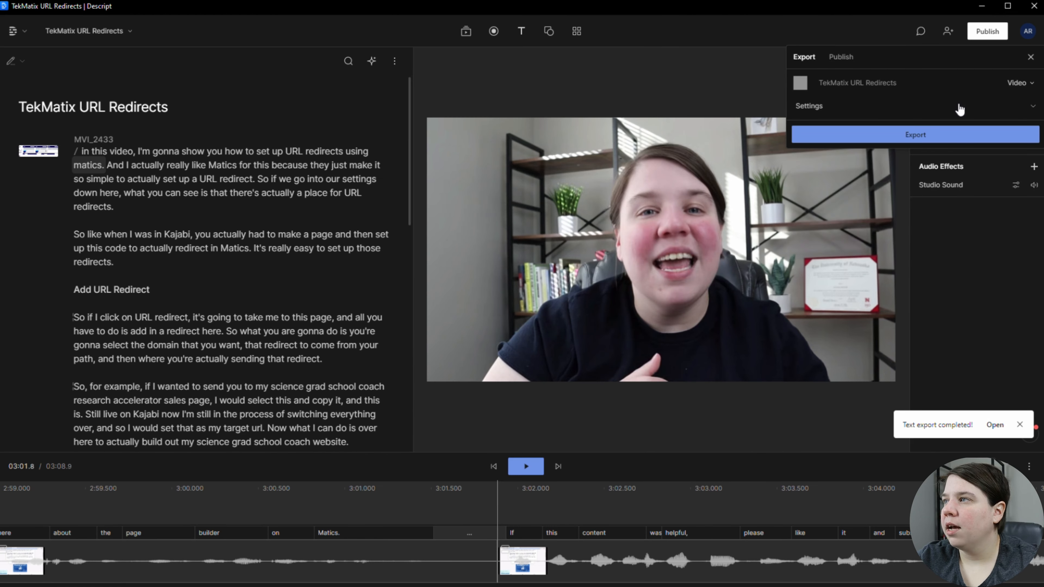
pyautogui.click(1032, 107)
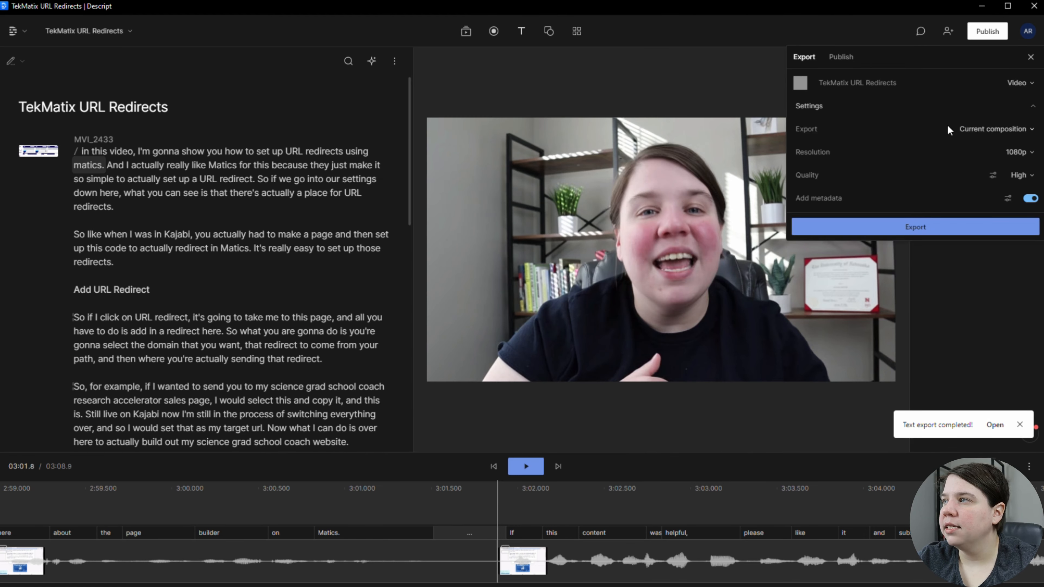
pyautogui.click(993, 128)
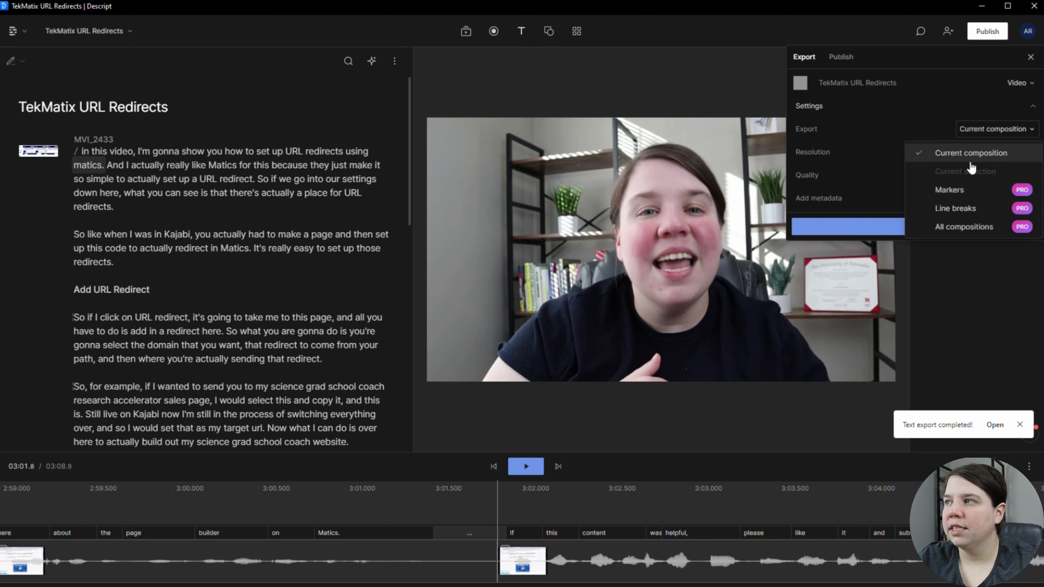
pyautogui.click(909, 127)
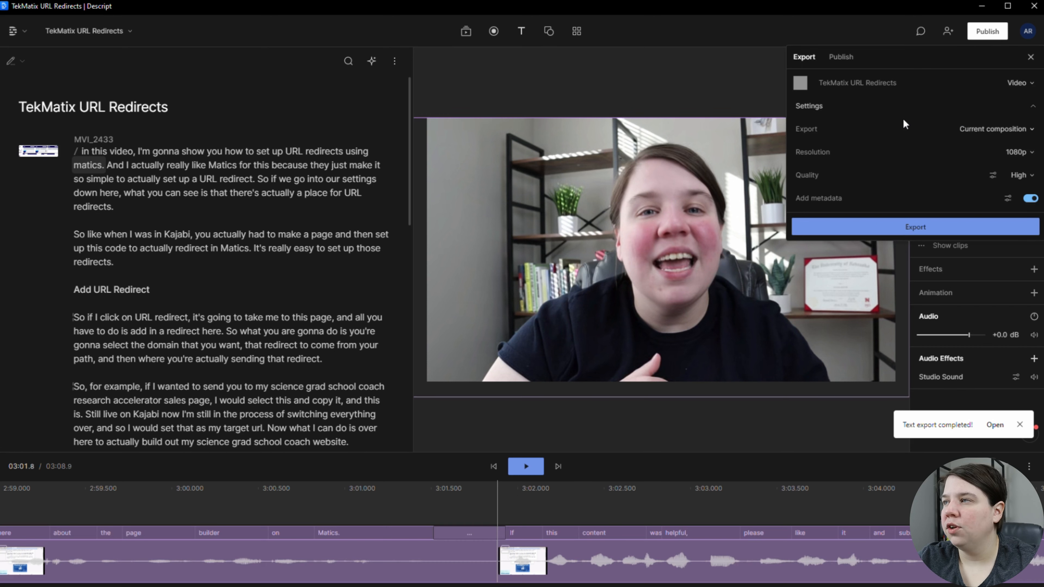
# Review the available resolutions, the quality level and the detailed audio quality settings for the video export
pyautogui.click(1014, 151)
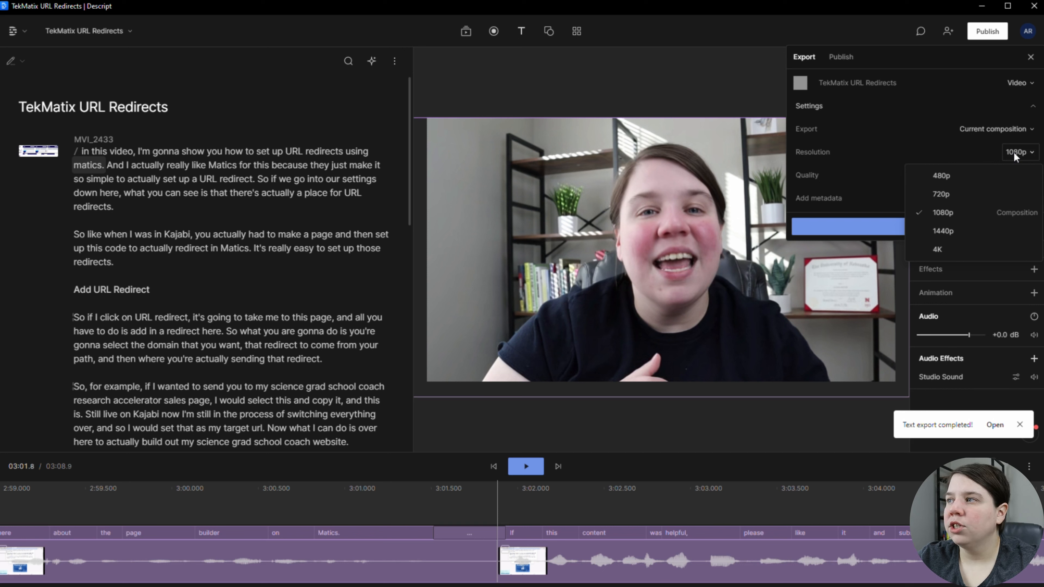
pyautogui.click(1014, 152)
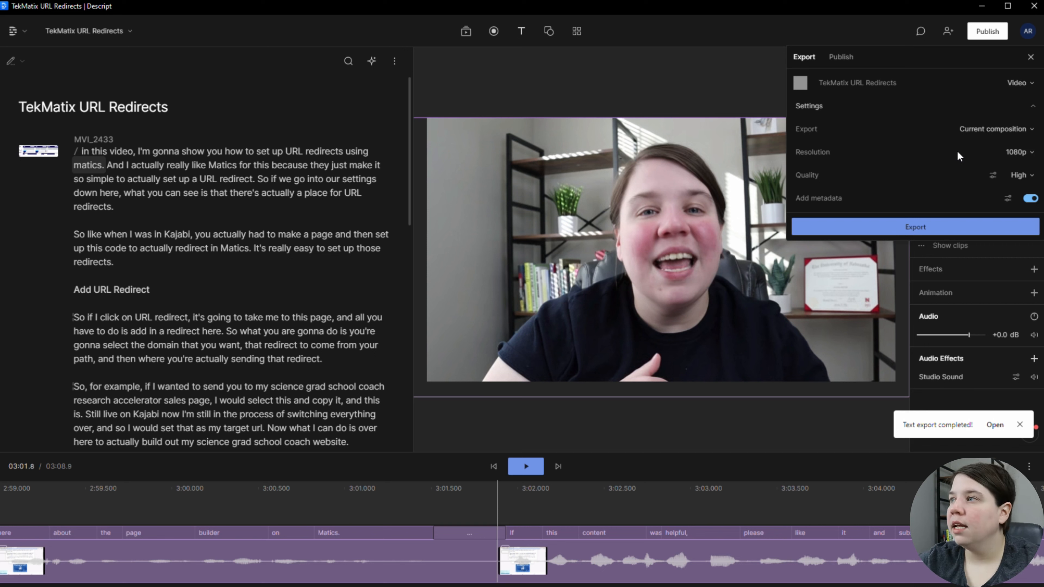
pyautogui.click(1026, 175)
pyautogui.click(1025, 176)
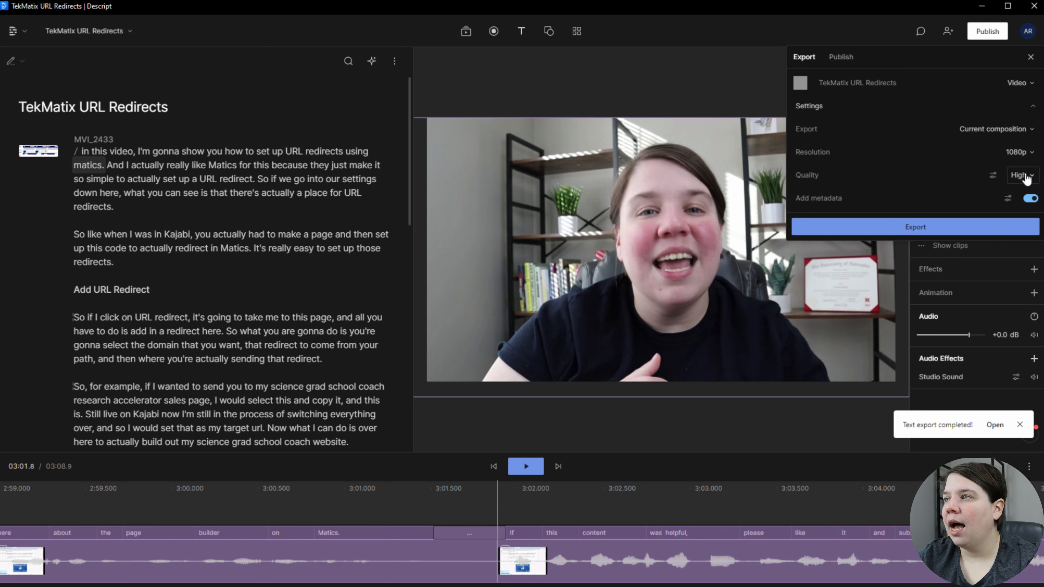
pyautogui.click(993, 175)
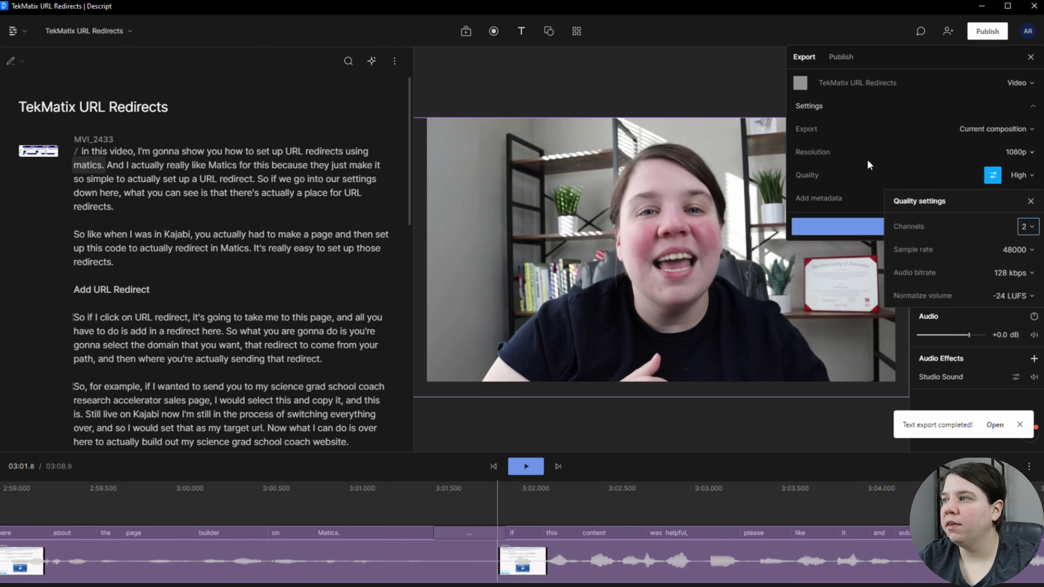
pyautogui.click(863, 178)
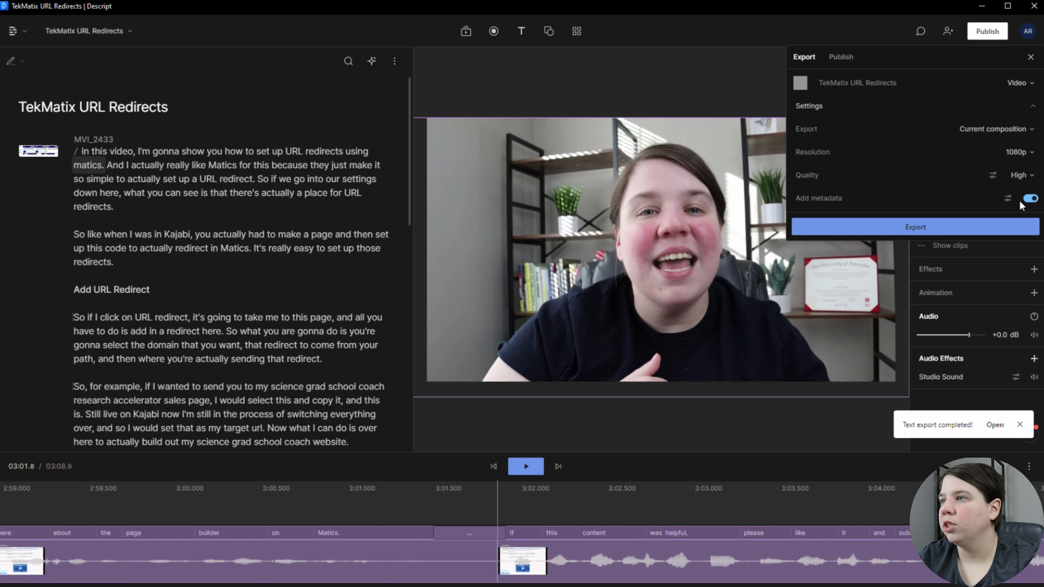